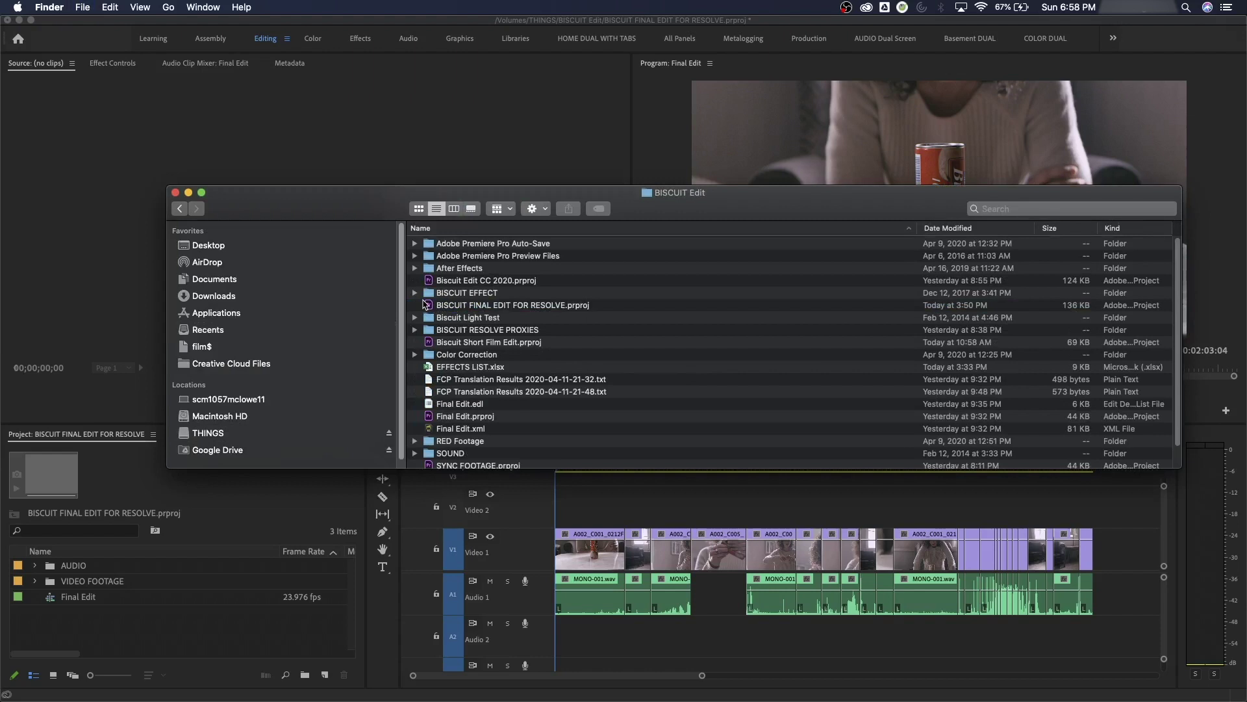
Expand RED Footage and browse its CARD 01, CARD 02 and EFFECTS subfolders.
{"action": "scroll", "coordinate": [437, 331], "scroll_direction": "down", "scroll_amount": 3}
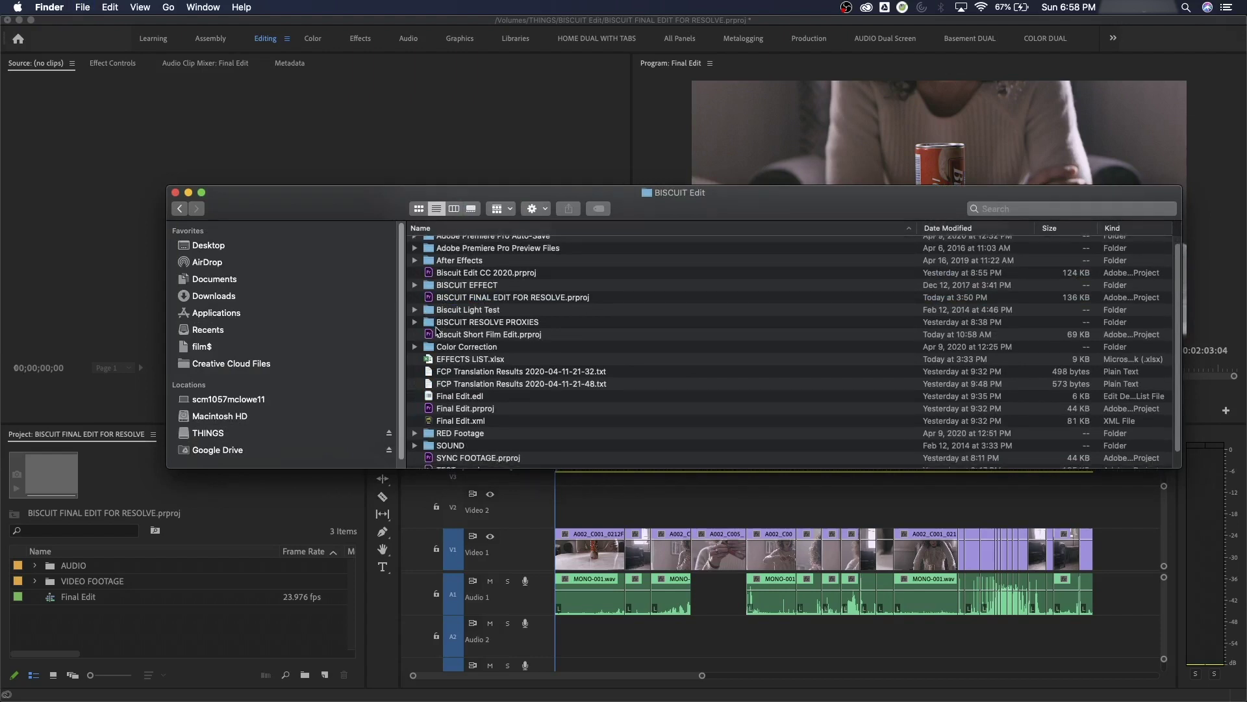
{"action": "left_click", "coordinate": [414, 414]}
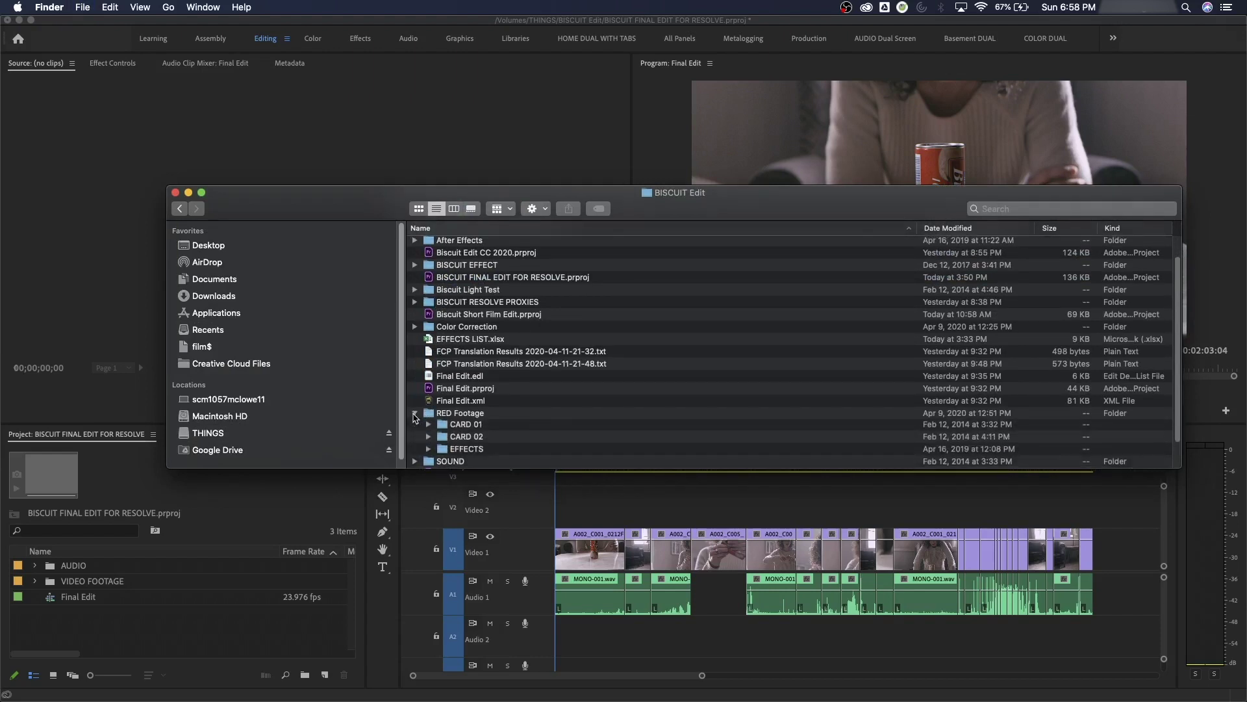
{"action": "left_click", "coordinate": [433, 413]}
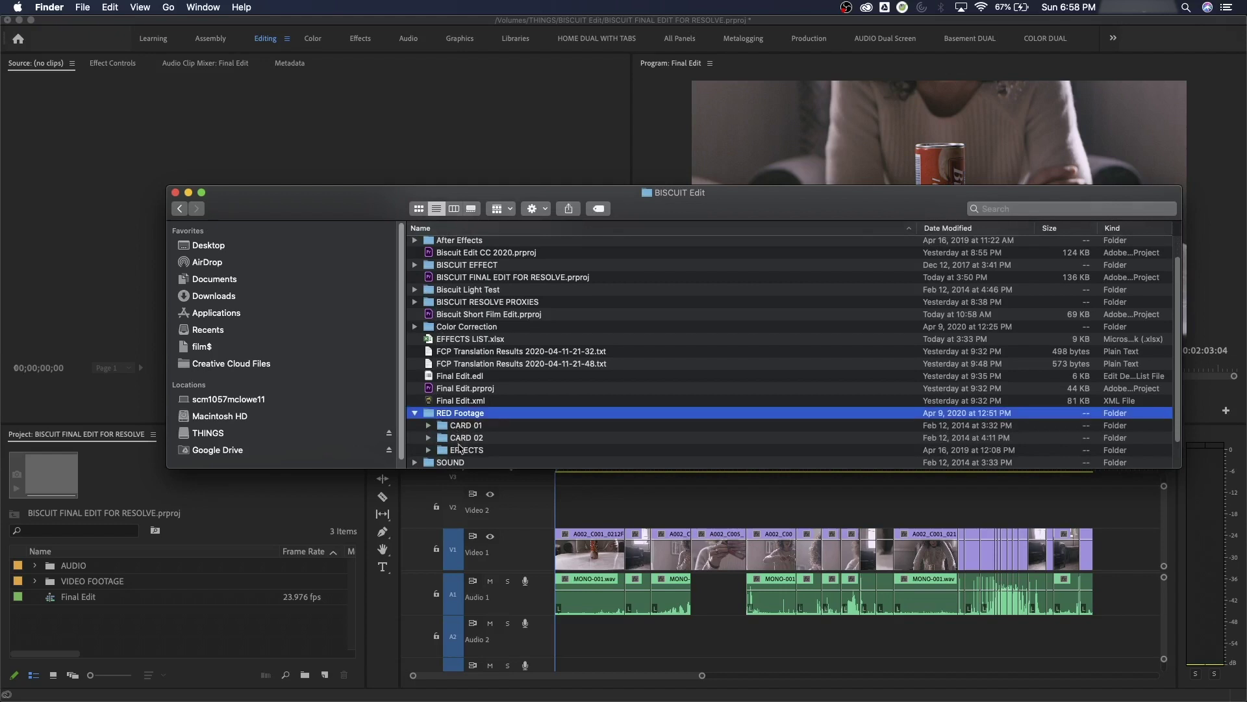
{"action": "left_click", "coordinate": [442, 452]}
{"action": "left_click", "coordinate": [447, 426]}
{"action": "left_click", "coordinate": [449, 438]}
{"action": "left_click", "coordinate": [447, 448]}
Expand EFFECTS to view CLOSE UP SHOT.mov and WIDE DOLLY SHOT.mov, then collapse it.
{"action": "left_click", "coordinate": [429, 450]}
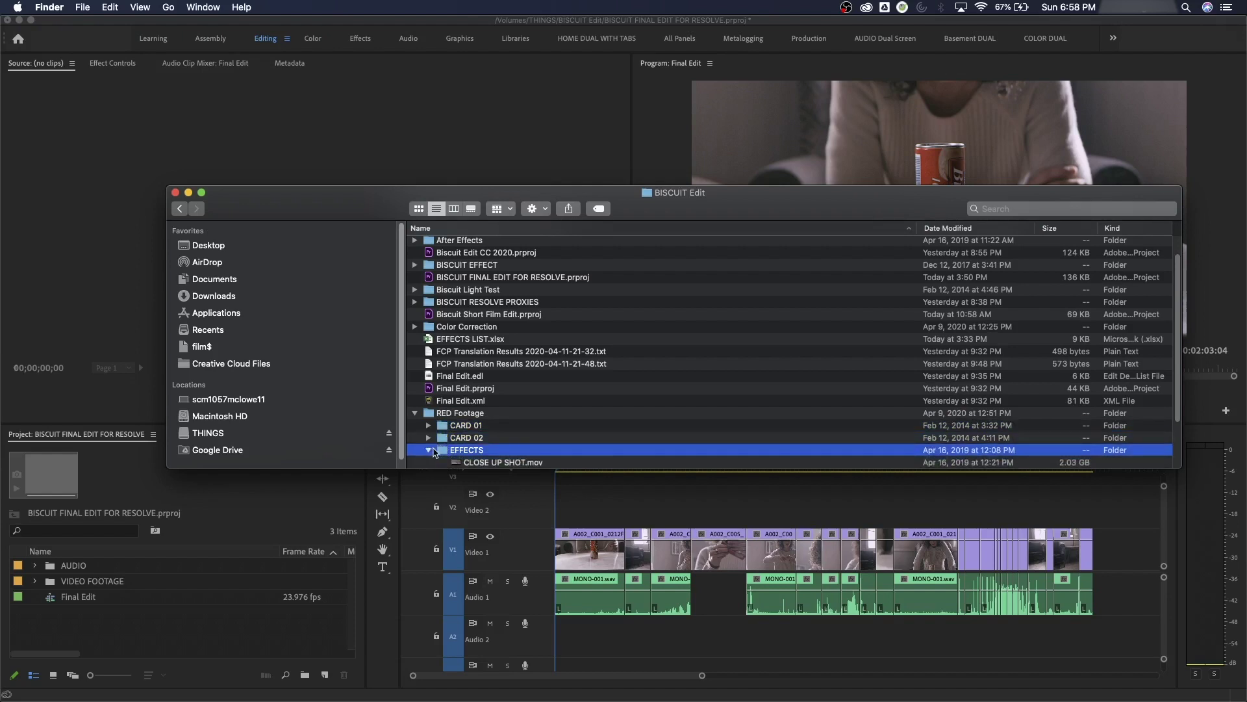
{"action": "scroll", "coordinate": [527, 447], "scroll_direction": "down", "scroll_amount": 2}
{"action": "scroll", "coordinate": [528, 446], "scroll_direction": "down", "scroll_amount": 1}
{"action": "left_click", "coordinate": [502, 421]}
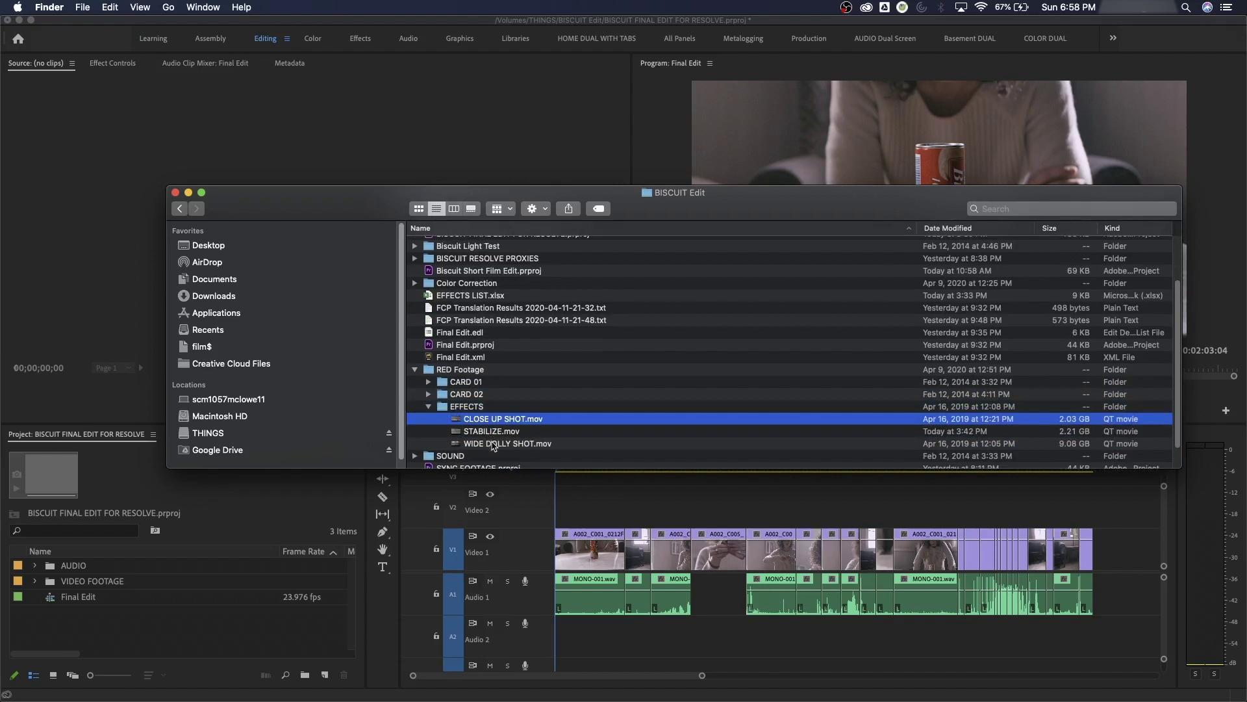
{"action": "left_click", "coordinate": [476, 445]}
{"action": "key", "text": "Left"}
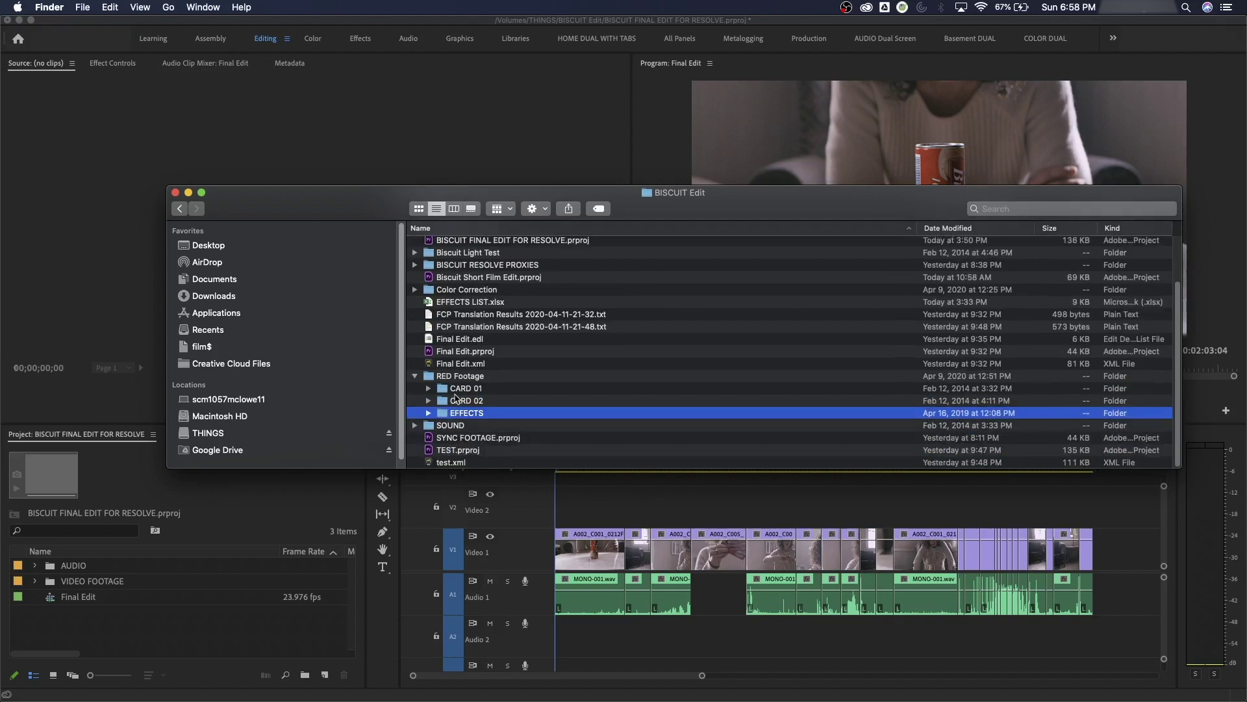
{"action": "scroll", "coordinate": [455, 364], "scroll_direction": "up", "scroll_amount": 2}
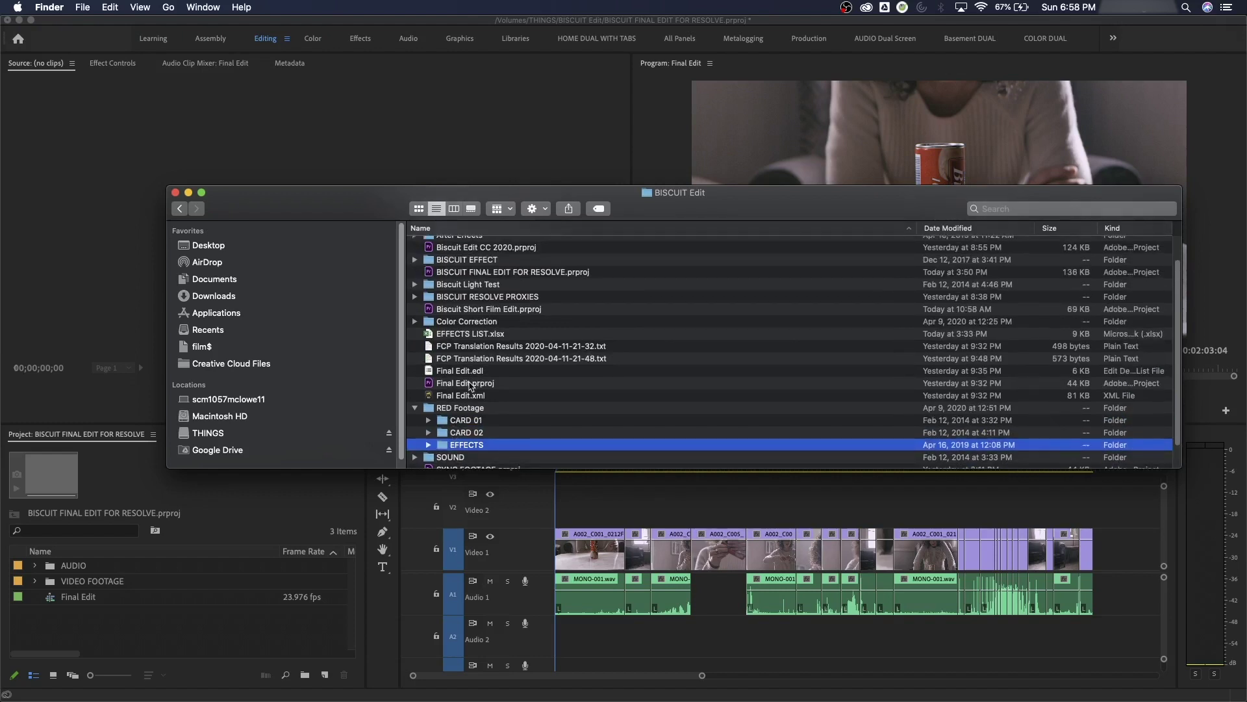
Expand BISCUIT RESOLVE PROXIES, select all eleven proxy clips, then select the FINAL PROXY EFFECTS folder.
{"action": "left_click", "coordinate": [415, 297]}
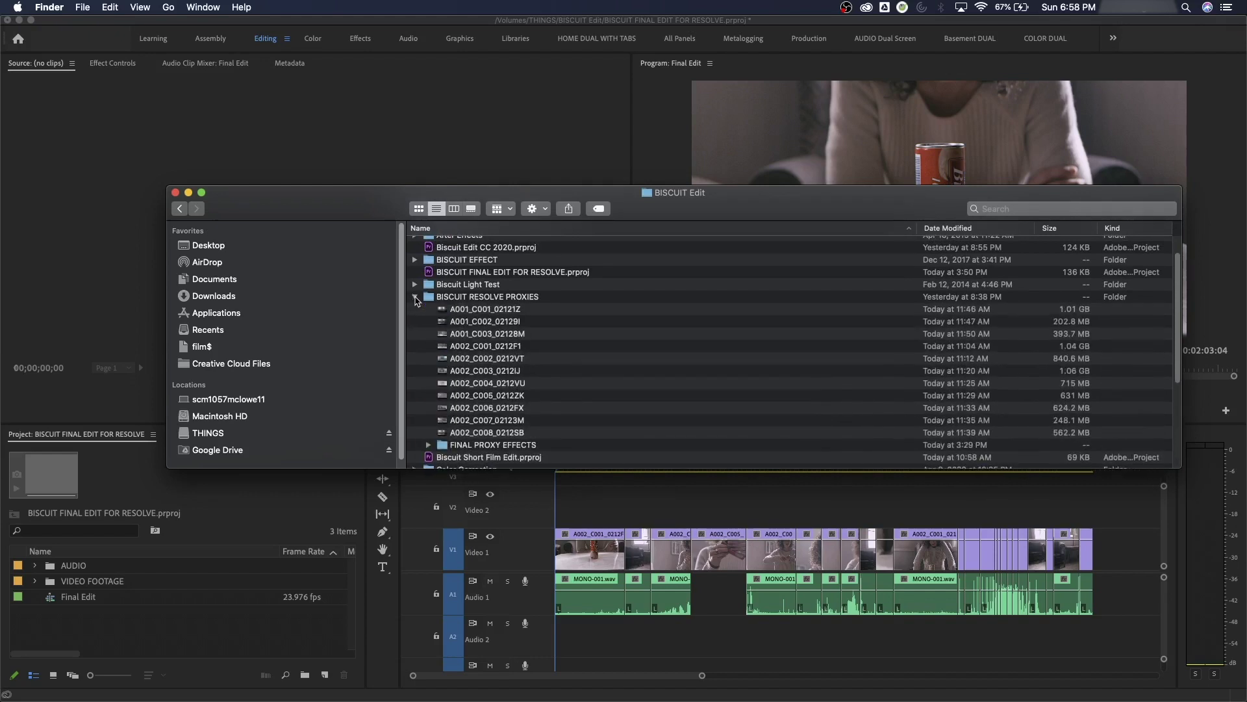
{"action": "left_click", "coordinate": [467, 312]}
{"action": "left_click", "coordinate": [490, 433], "text": "shift"}
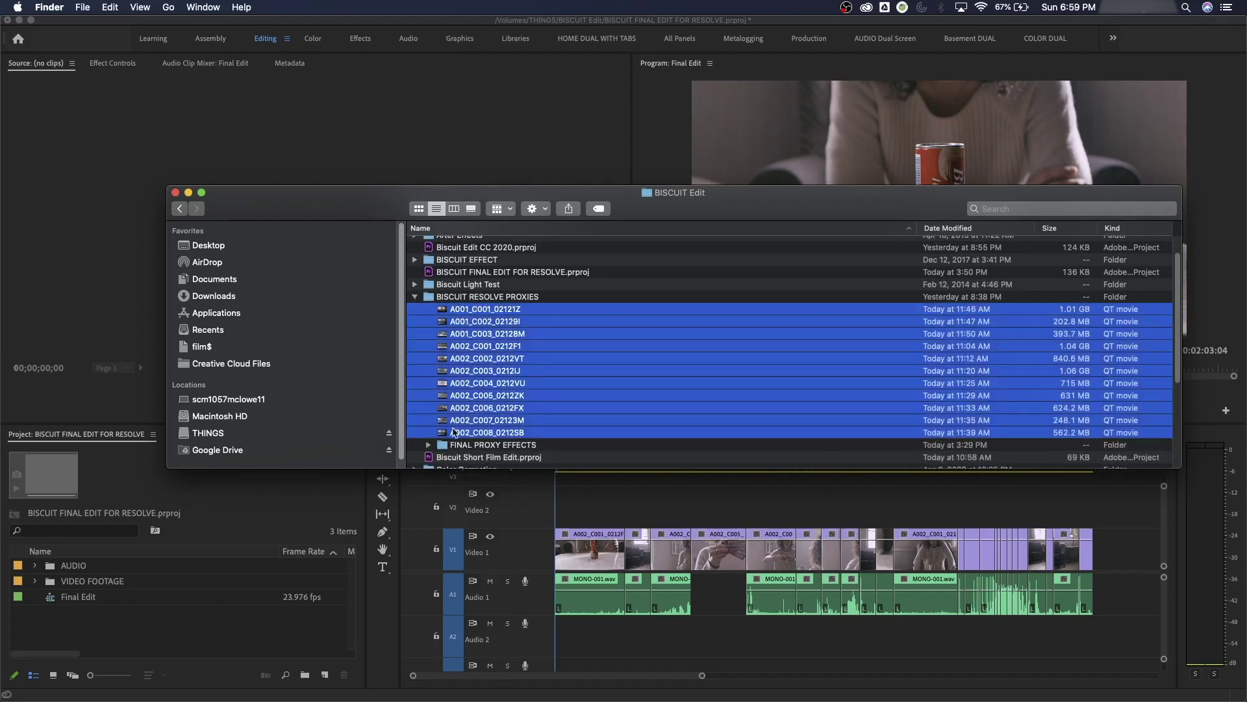
{"action": "left_click", "coordinate": [455, 445]}
{"action": "left_click", "coordinate": [483, 312]}
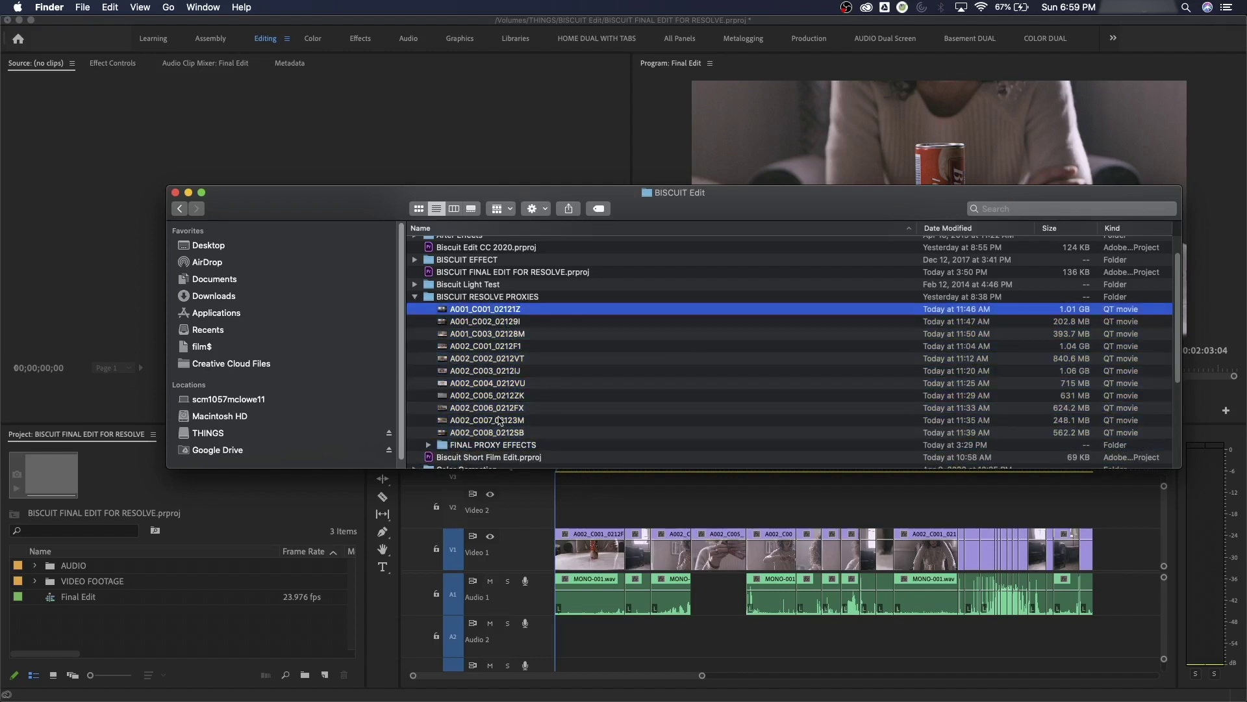
{"action": "left_click", "coordinate": [500, 433], "text": "shift"}
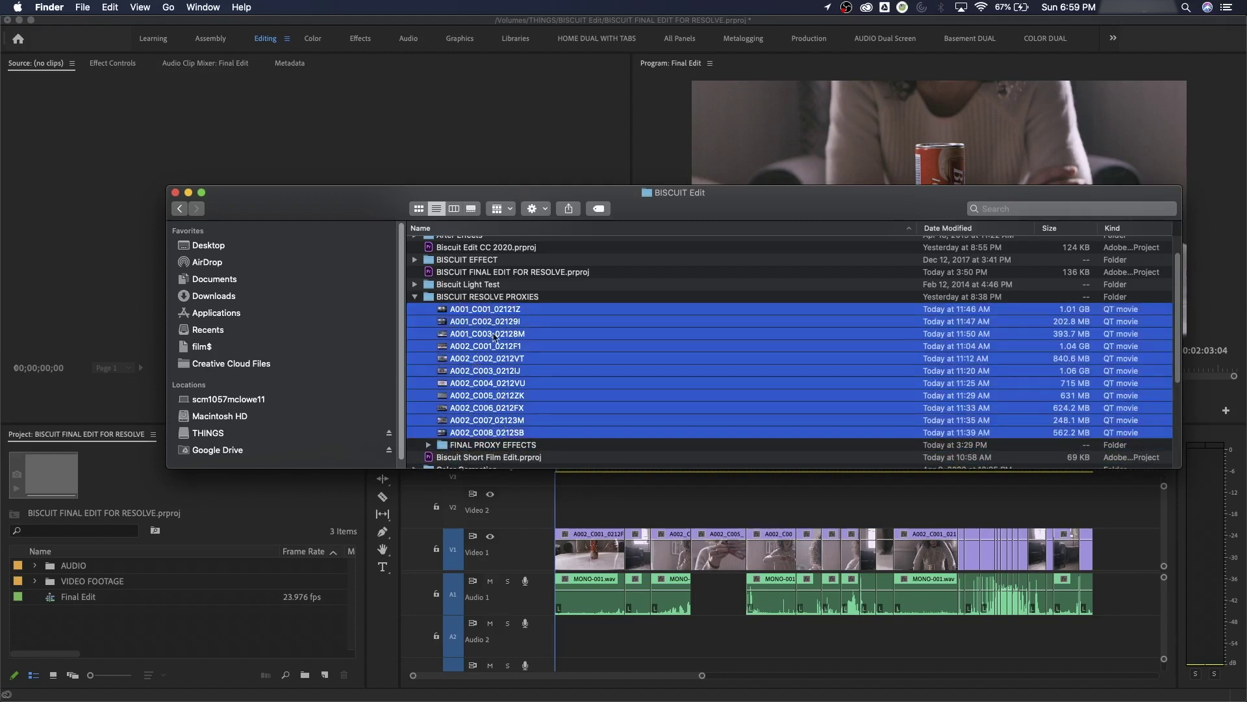
{"action": "scroll", "coordinate": [471, 440], "scroll_direction": "down", "scroll_amount": 3}
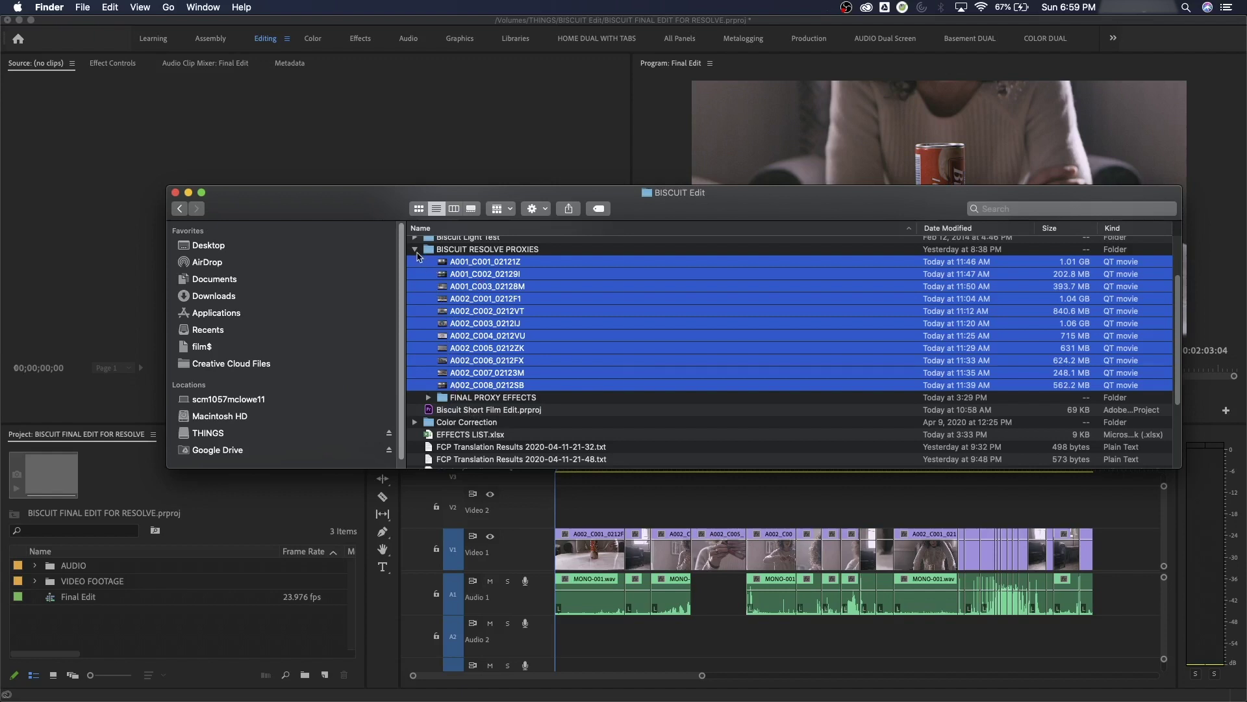
{"action": "left_click", "coordinate": [456, 397]}
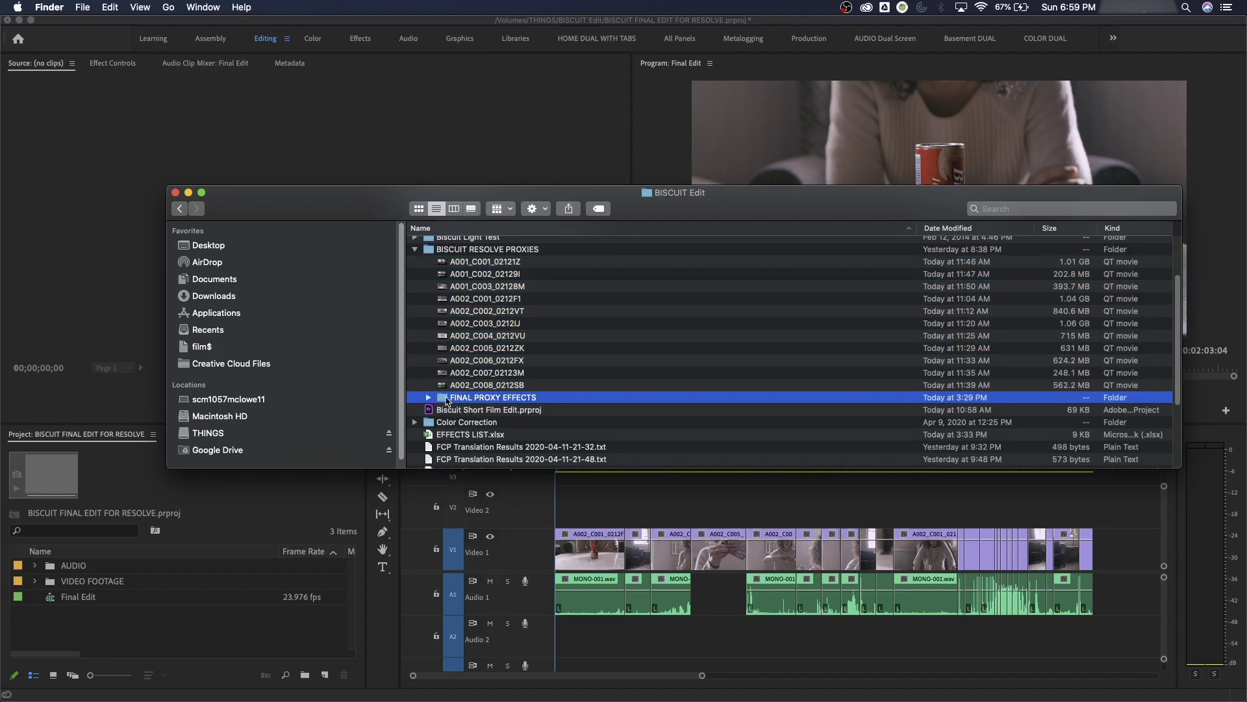
Import the FINAL PROXY EFFECTS folder as a Project bin and inspect its STABILIZE.mov clip.
{"action": "left_click_drag", "start_coordinate": [447, 401], "coordinate": [109, 627]}
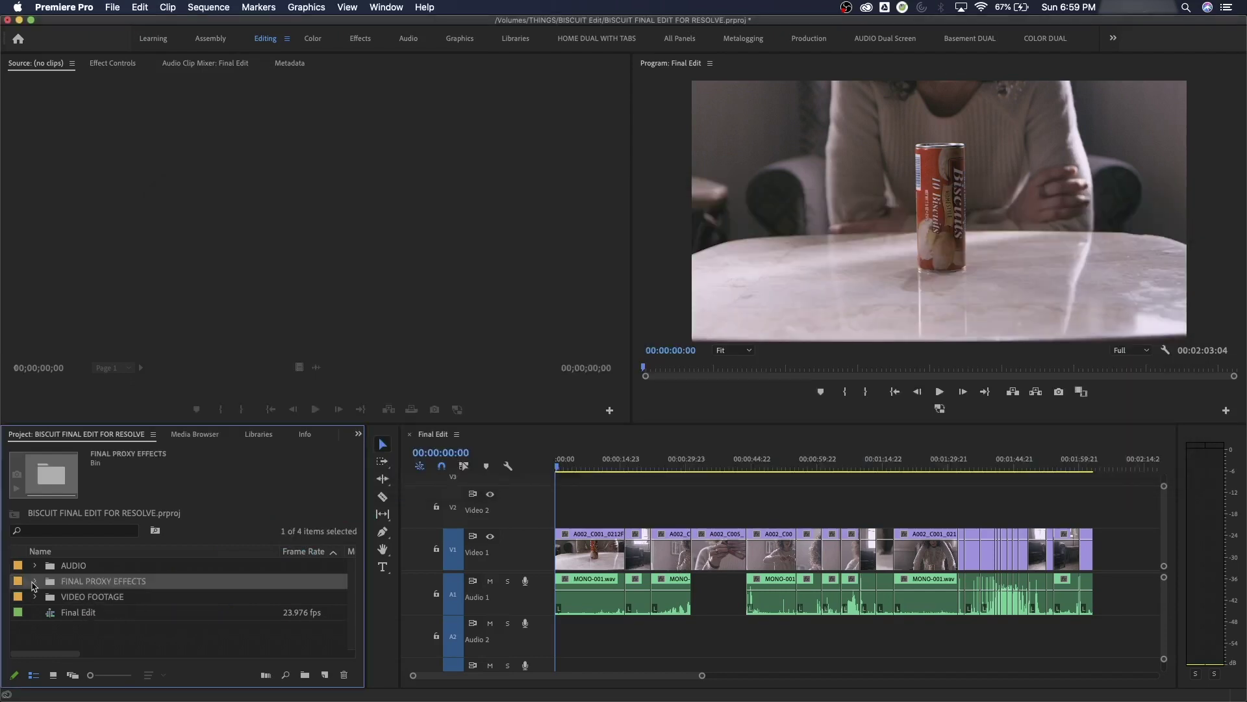
{"action": "left_click", "coordinate": [33, 581]}
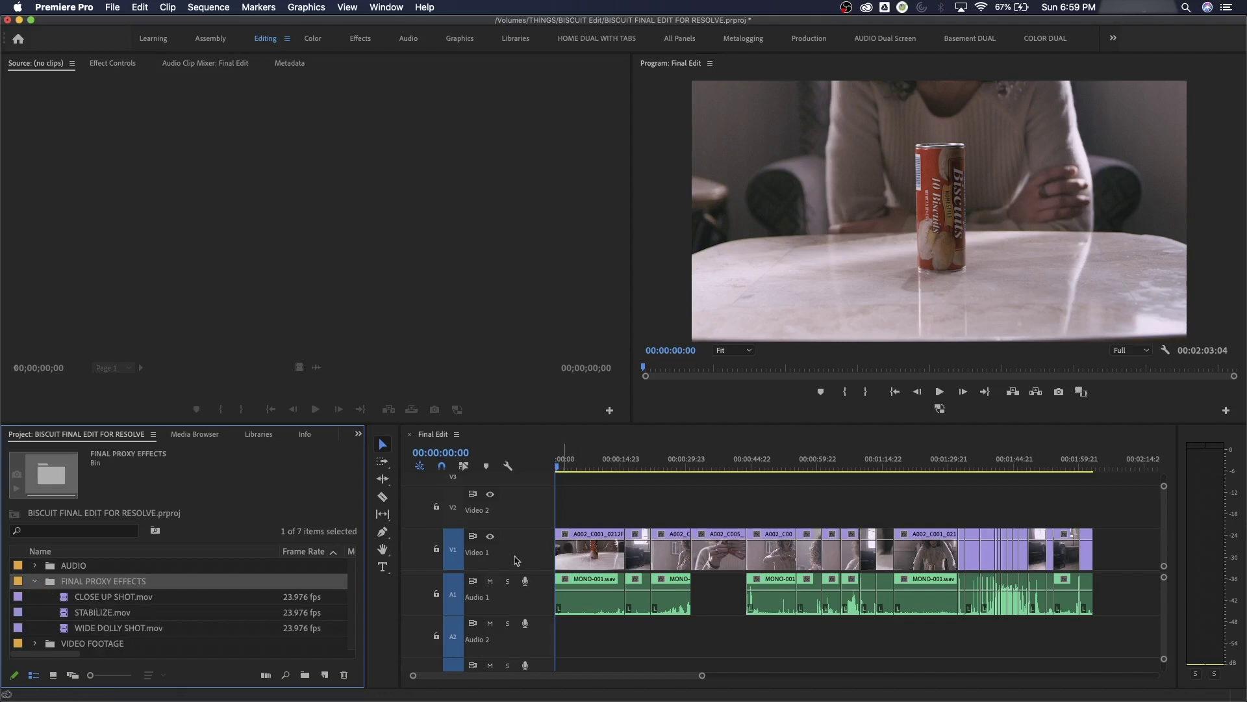
{"action": "left_click", "coordinate": [606, 520]}
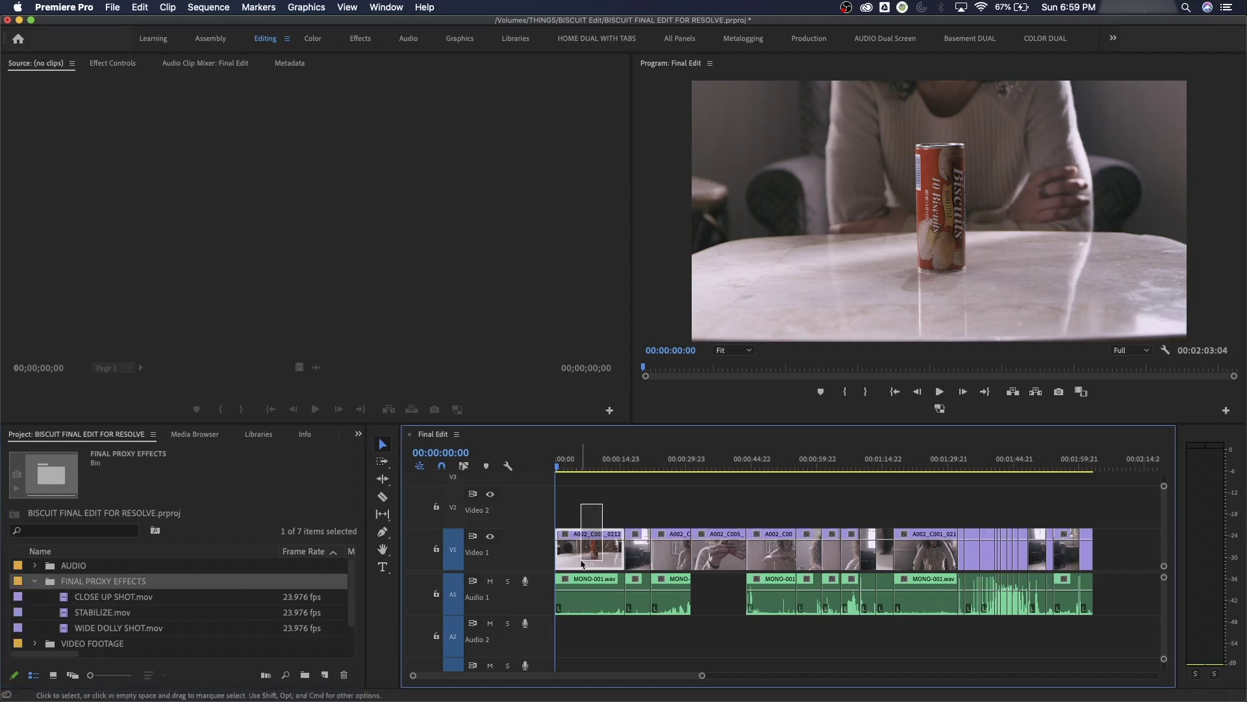
{"action": "left_click", "coordinate": [85, 615]}
{"action": "mouse_move", "coordinate": [68, 616]}
{"action": "left_mouse_down"}
{"action": "mouse_move", "coordinate": [278, 590]}
{"action": "mouse_move", "coordinate": [432, 547]}
{"action": "mouse_move", "coordinate": [89, 614]}
{"action": "left_mouse_up"}
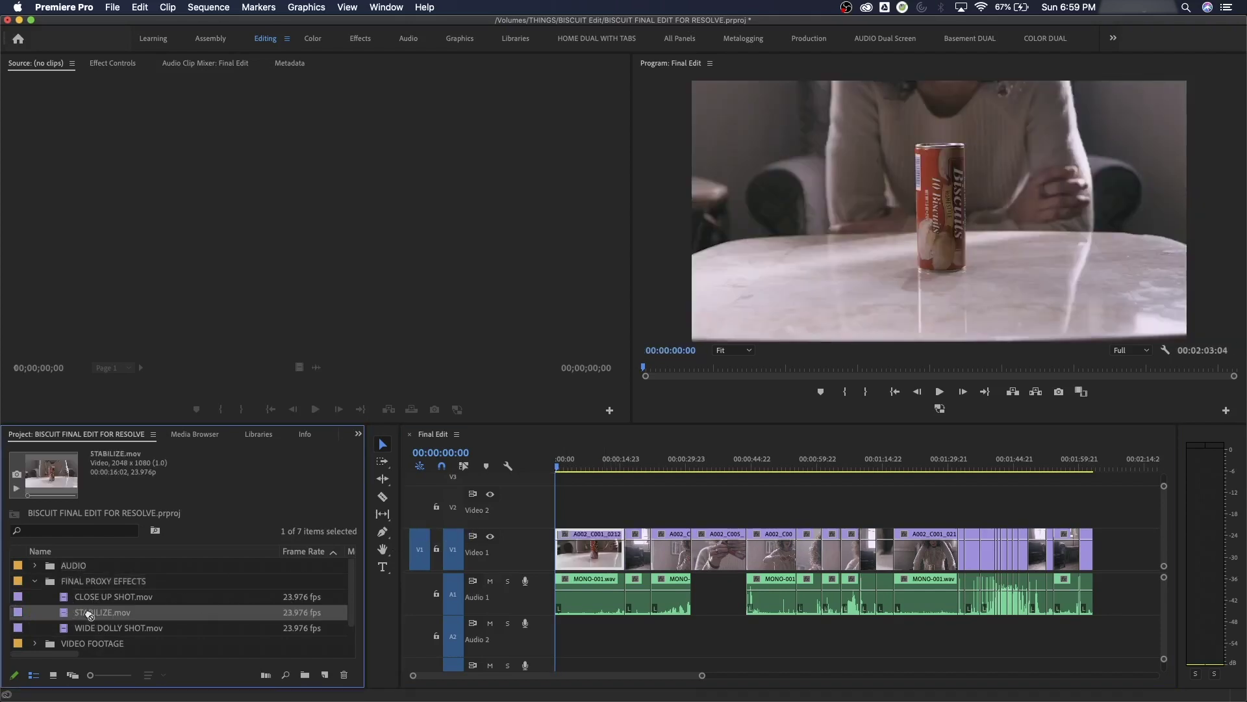
{"action": "left_click", "coordinate": [35, 581]}
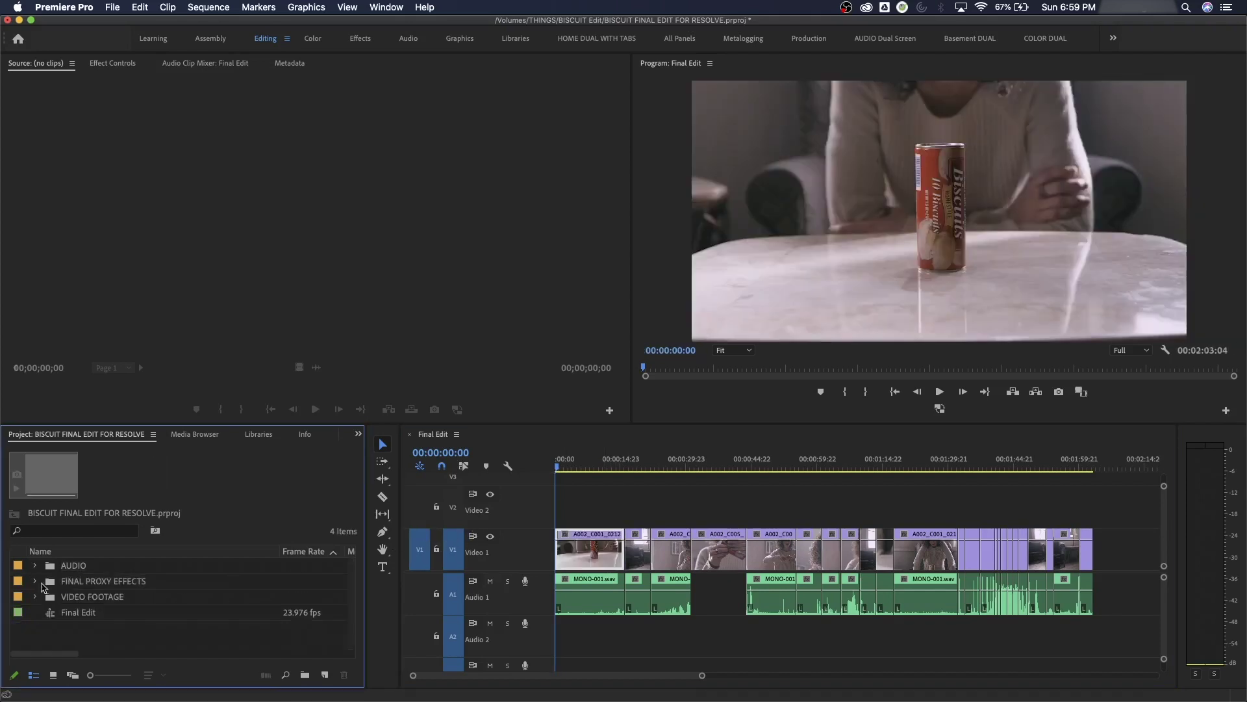
Duplicate the Final Edit sequence and rename the copy 'Final Edit FOR COLOR GRADING'.
{"action": "left_click", "coordinate": [57, 618]}
{"action": "right_click", "coordinate": [57, 617]}
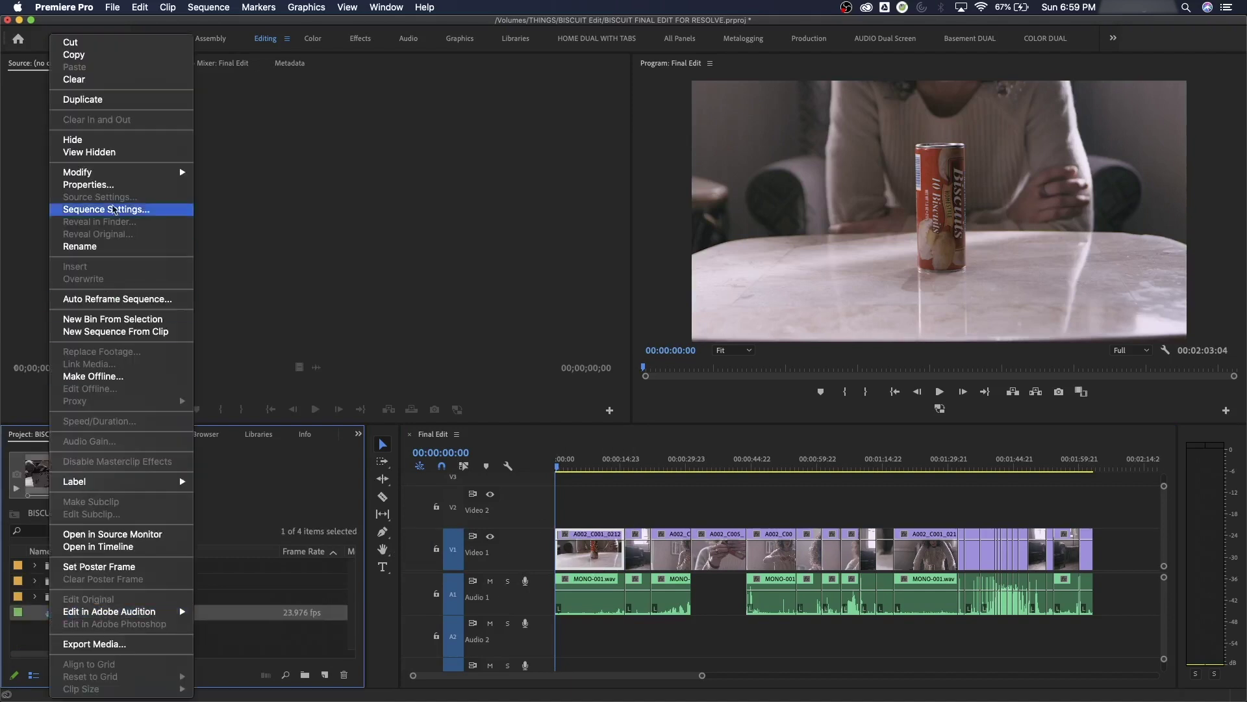
{"action": "left_click", "coordinate": [116, 99]}
{"action": "left_click", "coordinate": [124, 629]}
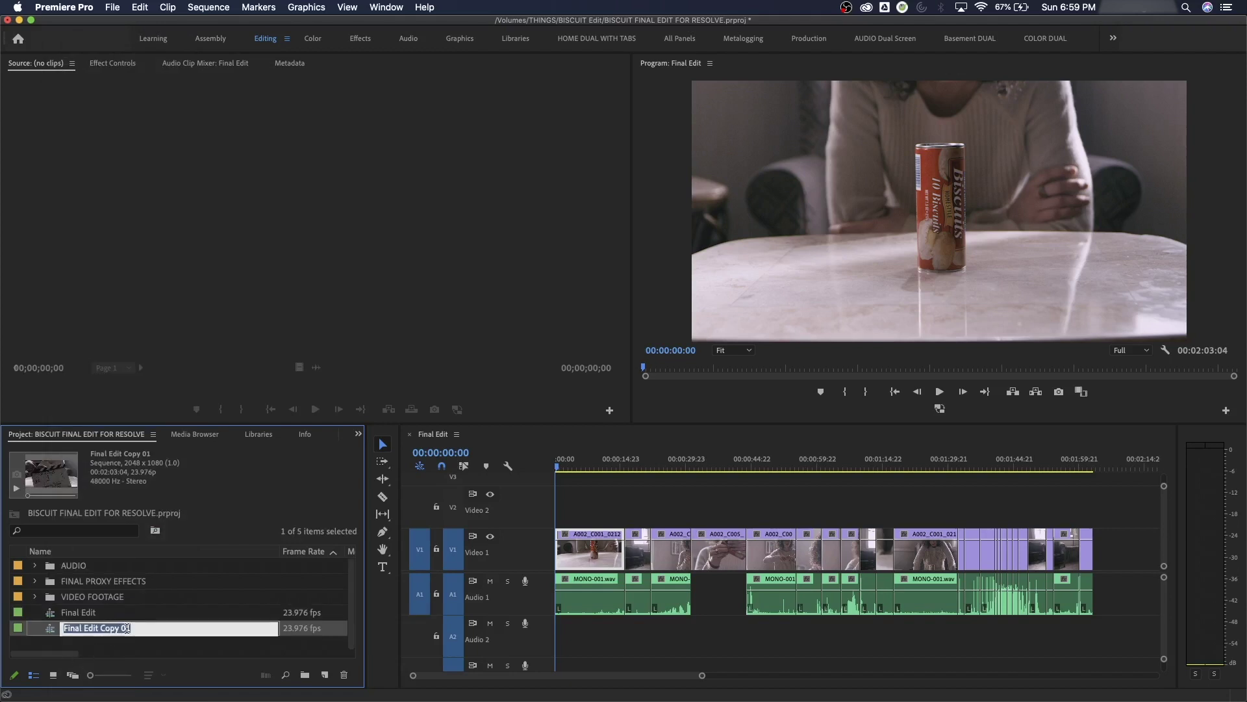
{"action": "left_click", "coordinate": [133, 628]}
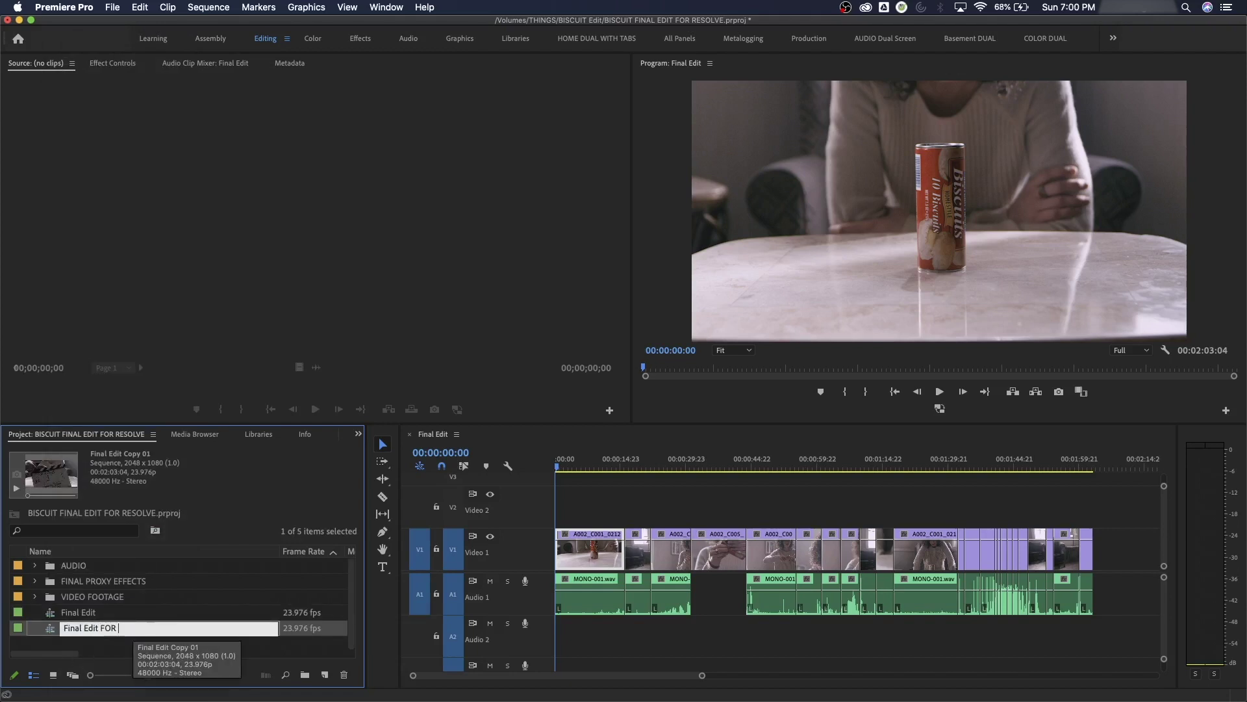
{"action": "type", "text": "FOR COLOR GRADING"}
{"action": "key", "text": "Return"}
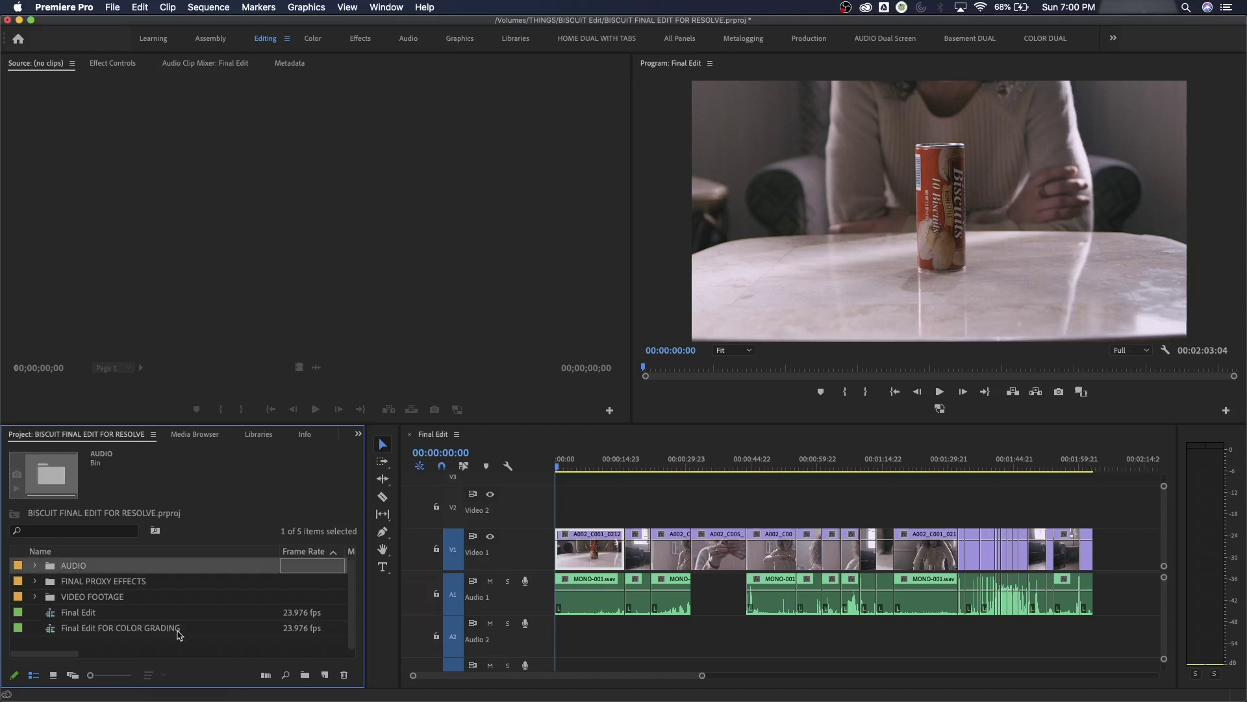
Open Final Edit FOR COLOR GRADING in the timeline.
{"action": "left_click", "coordinate": [114, 632]}
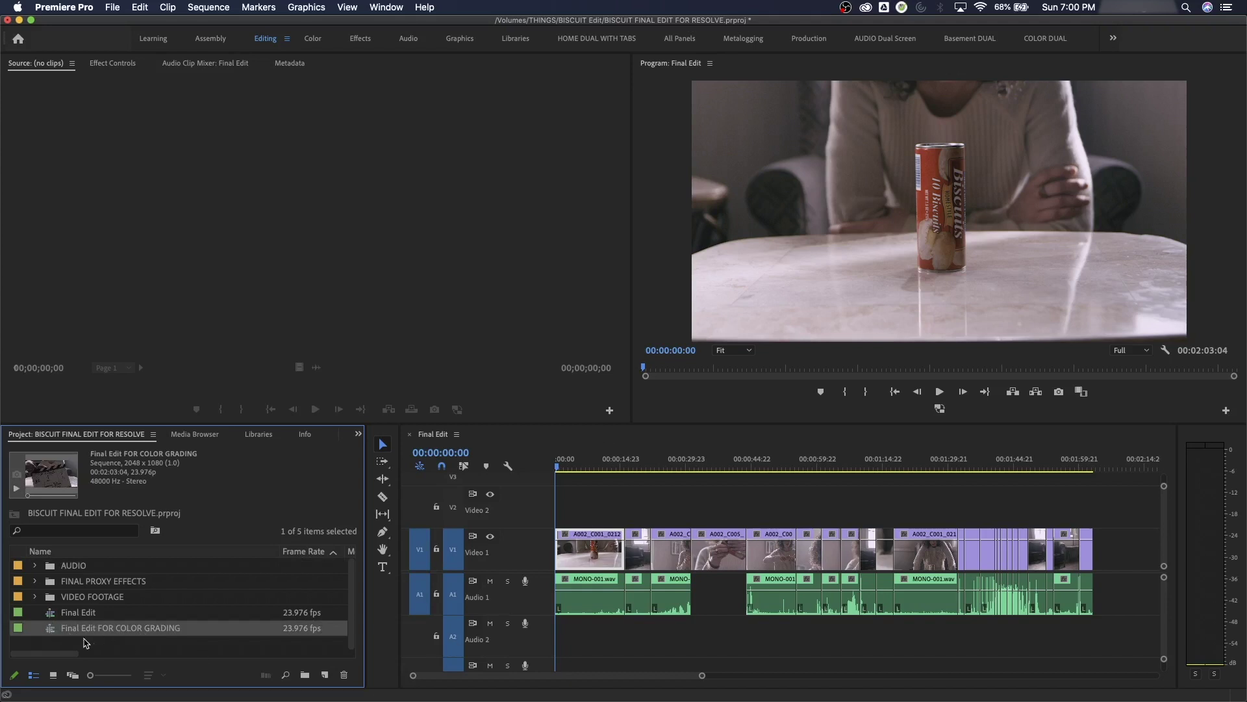
{"action": "left_click", "coordinate": [57, 599]}
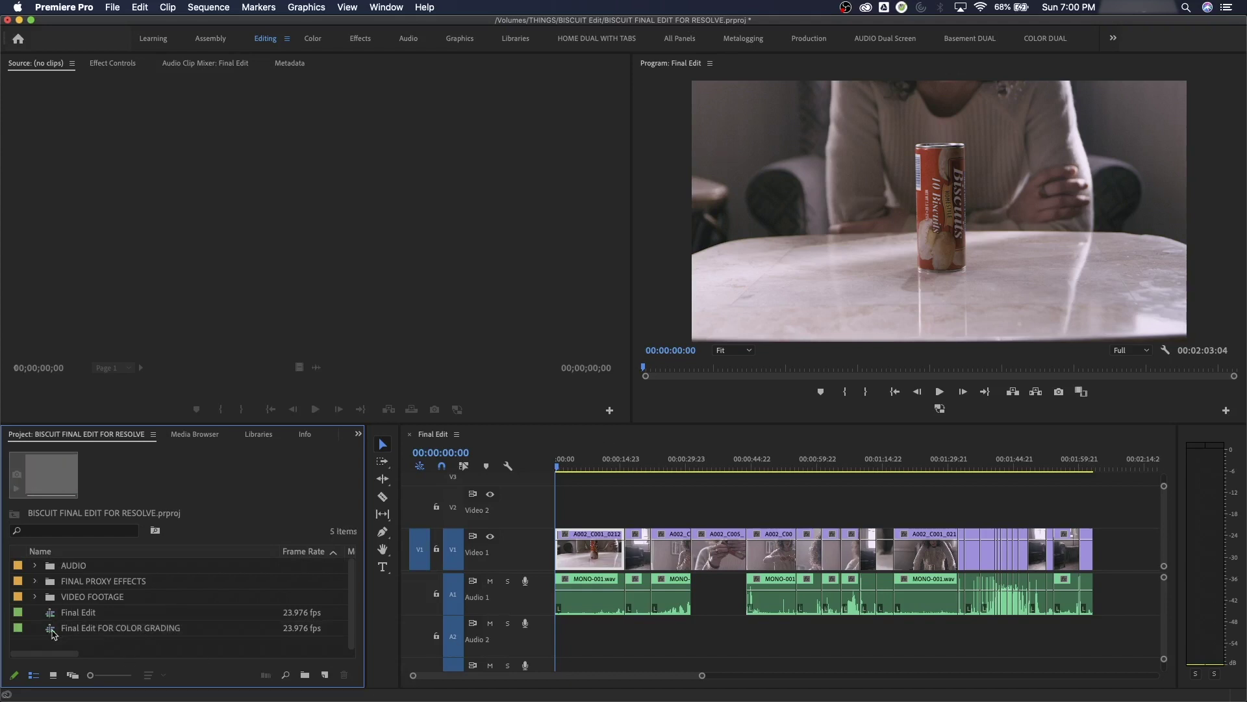
{"action": "double_click", "coordinate": [51, 629]}
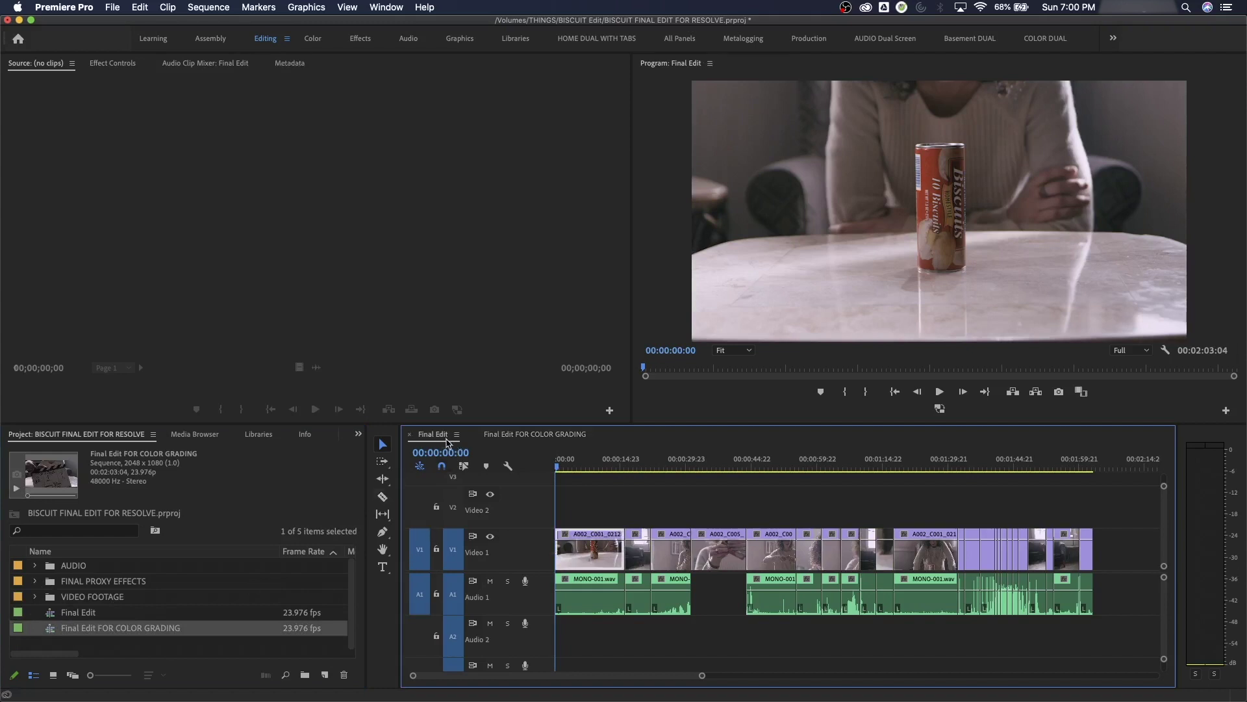
{"action": "left_click", "coordinate": [539, 437]}
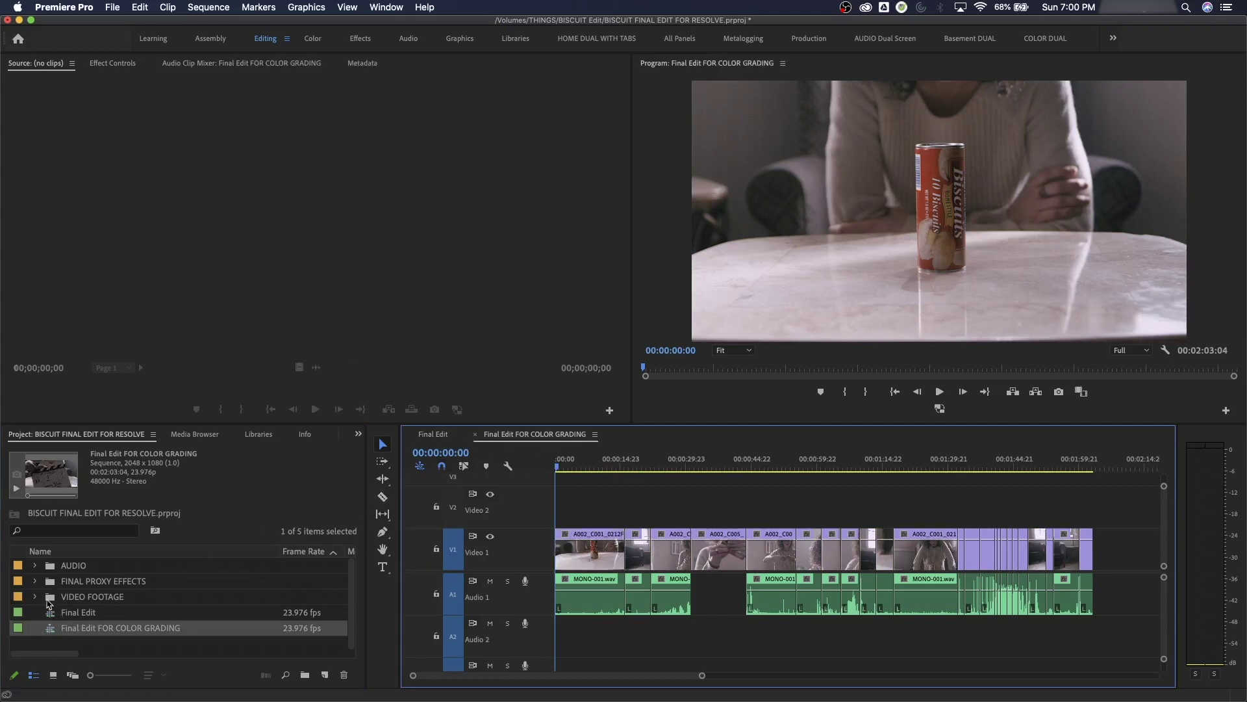
Place STABILIZE.mov on Video 1 at 00:00:00:00, moving it down from Video 2.
{"action": "left_click", "coordinate": [34, 581]}
{"action": "left_click_drag", "start_coordinate": [68, 615], "coordinate": [557, 508]}
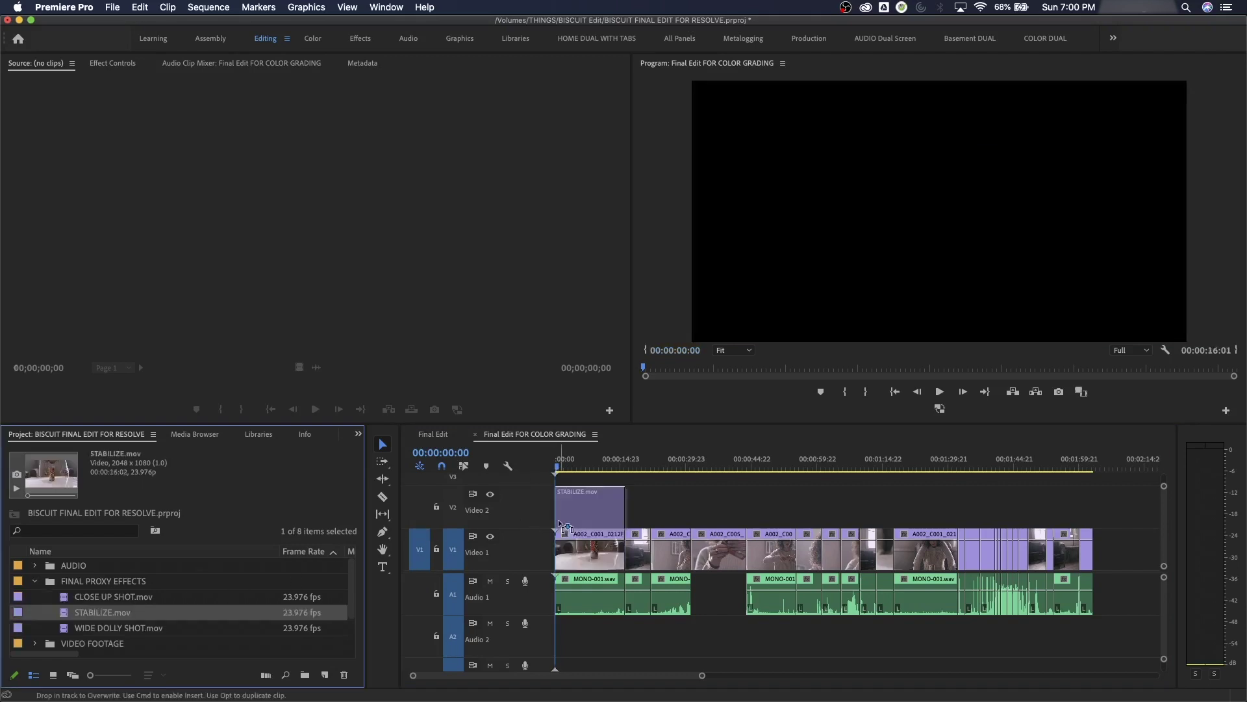
{"action": "left_click", "coordinate": [608, 520]}
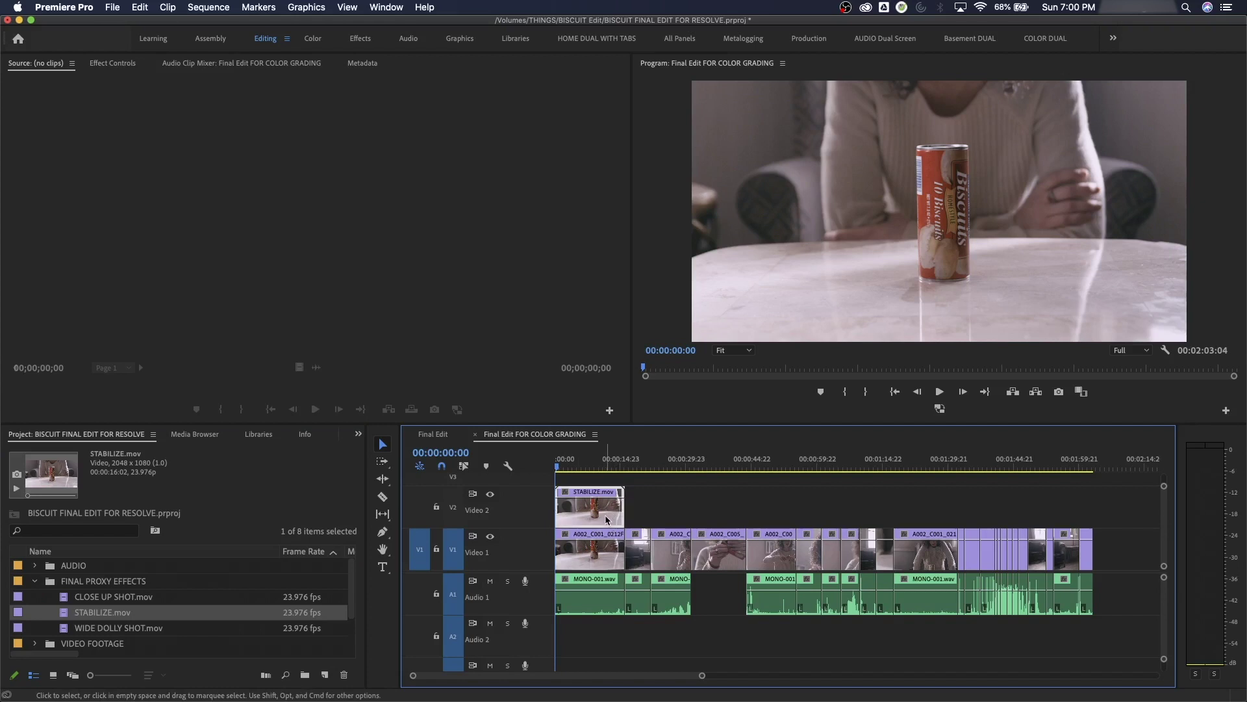
{"action": "left_click_drag", "start_coordinate": [606, 520], "coordinate": [607, 546]}
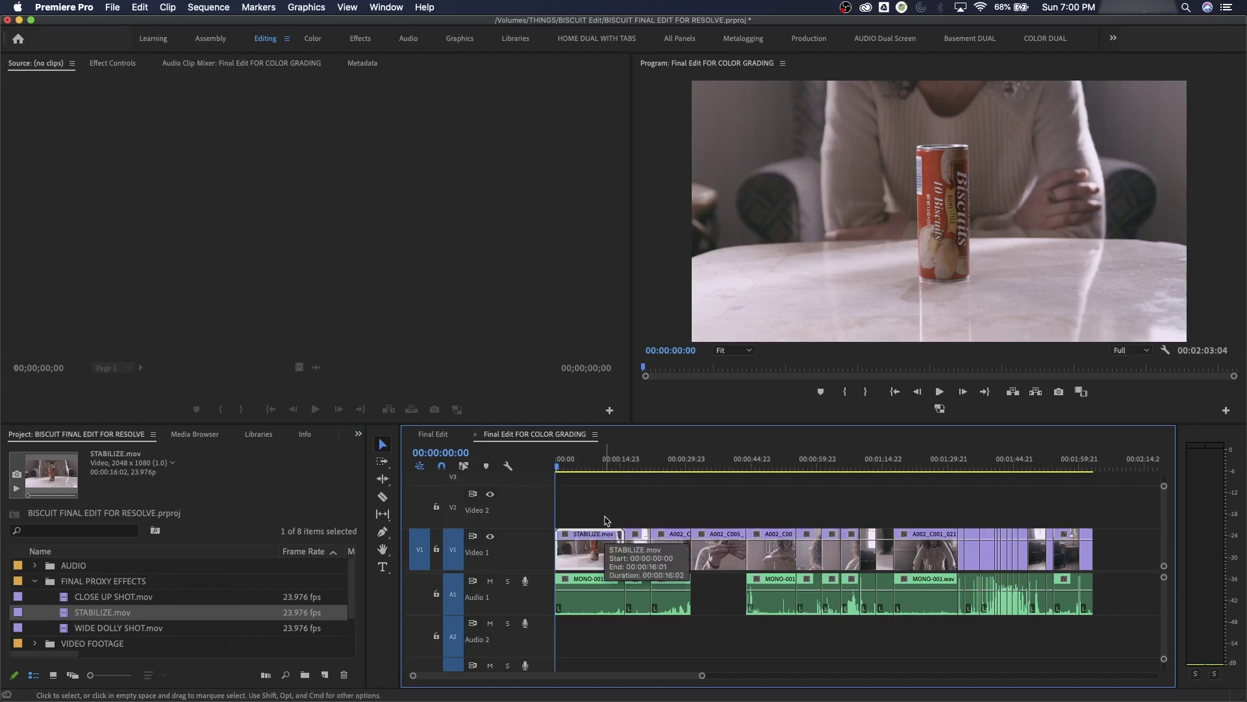
Zoom in near the sequence end and play from 00:01:58:15, parking at 00:01:58:07.
{"action": "left_click_drag", "start_coordinate": [873, 462], "coordinate": [1063, 462]}
{"action": "key", "text": "="}
{"action": "key", "text": "="}
{"action": "key", "text": "="}
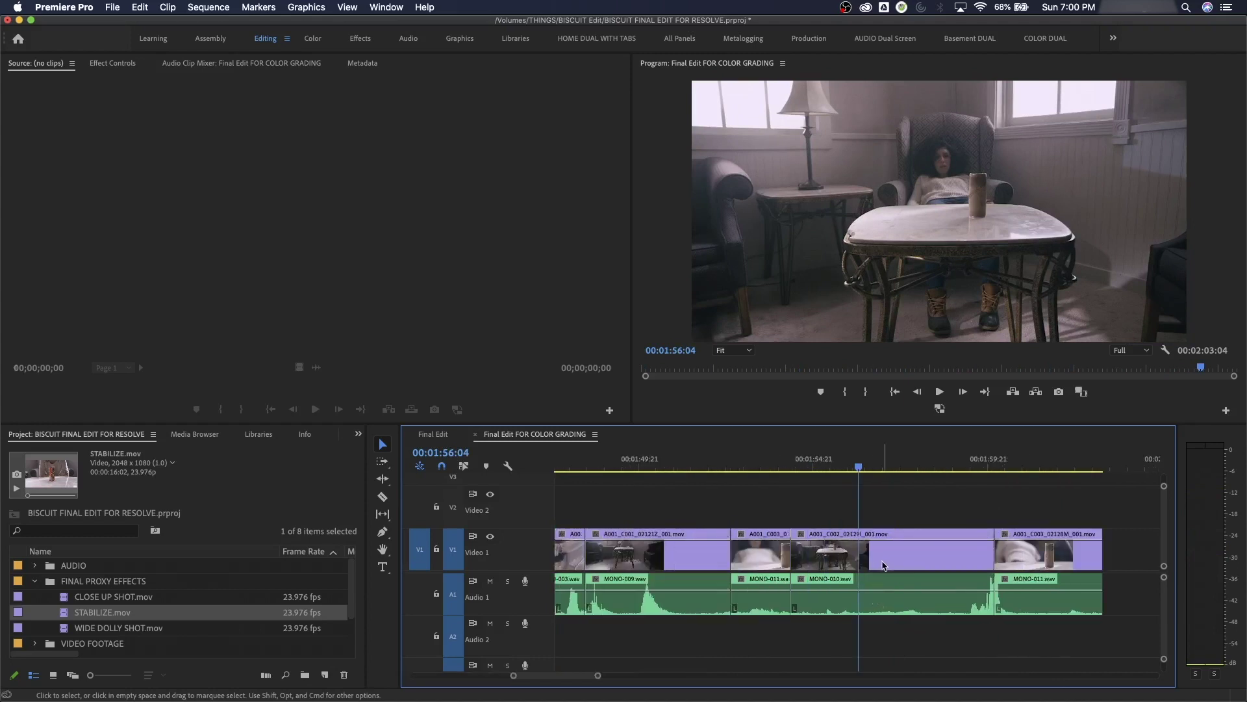
{"action": "left_click", "coordinate": [944, 463]}
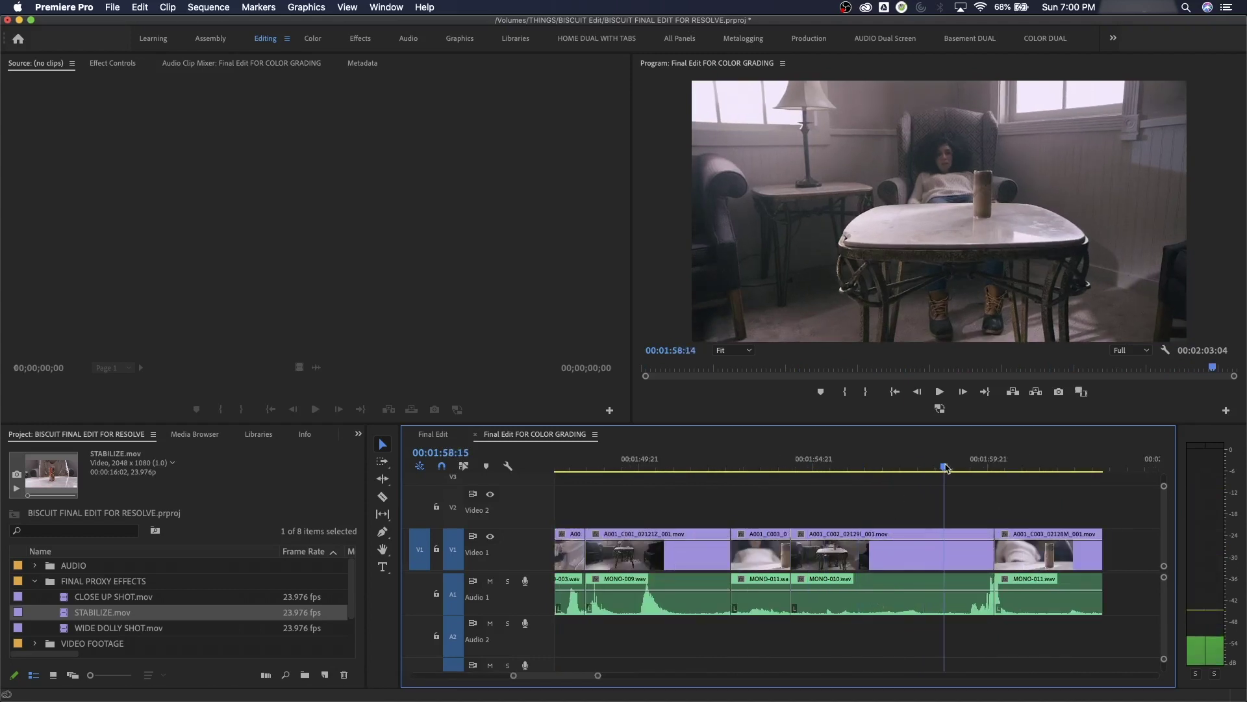
{"action": "key", "text": "space"}
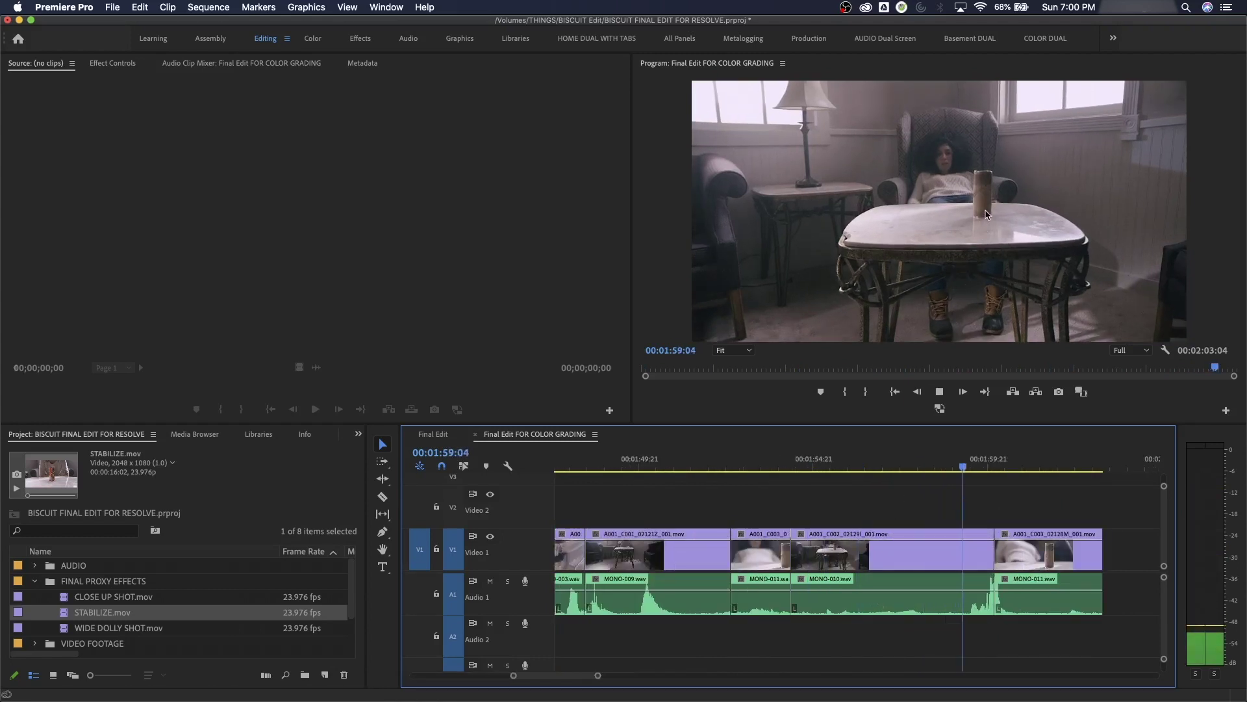
{"action": "key", "text": "space"}
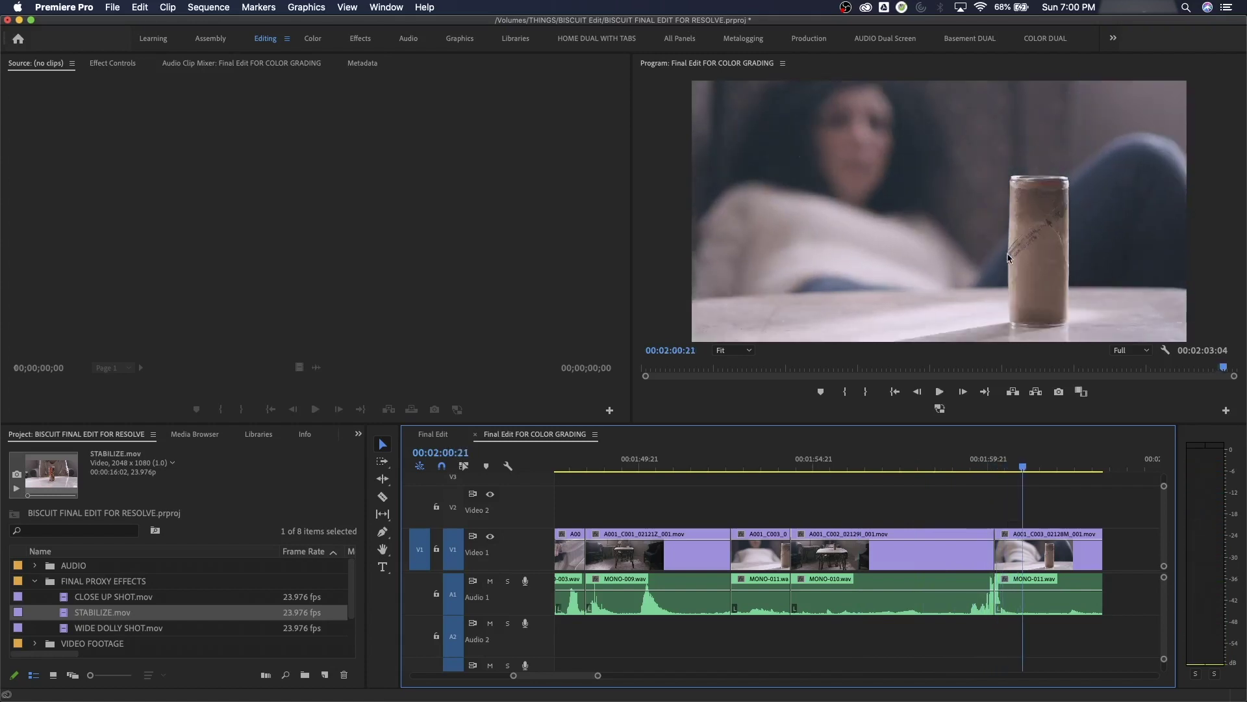
{"action": "left_click", "coordinate": [933, 468]}
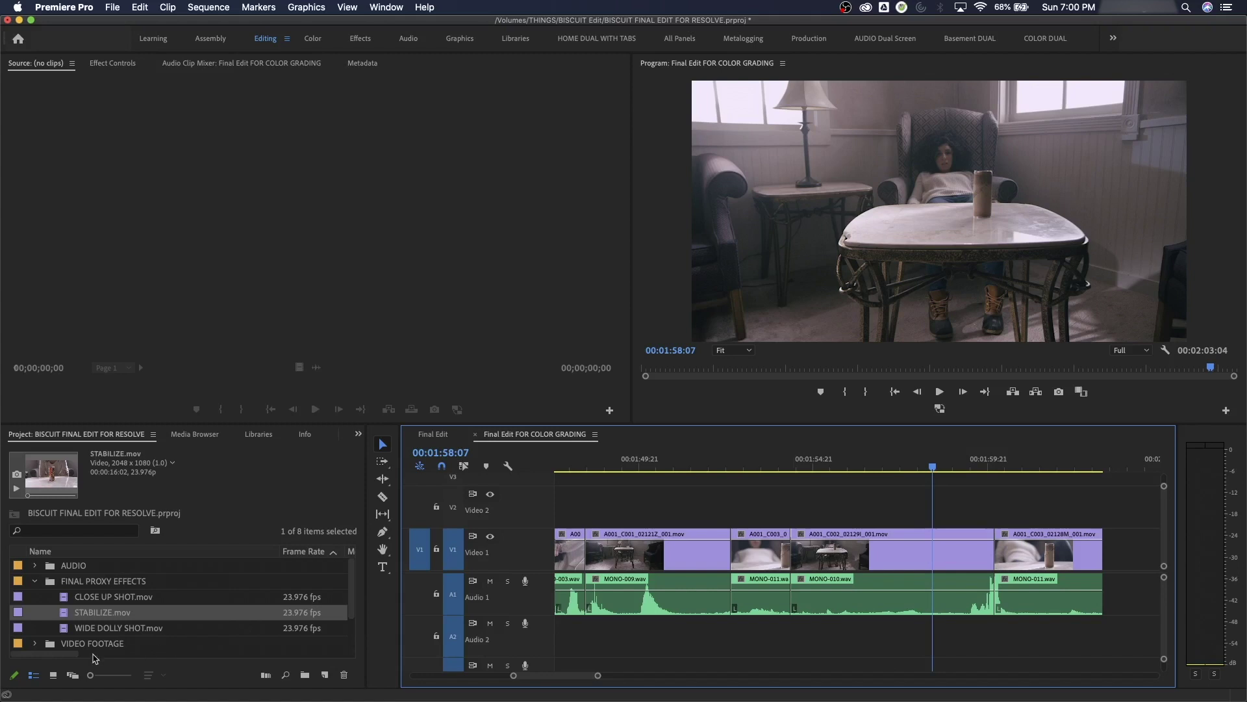
Preview CLOSE UP SHOT.mov and WIDE DOLLY SHOT.mov by scrubbing them in the Source monitor.
{"action": "double_click", "coordinate": [65, 598]}
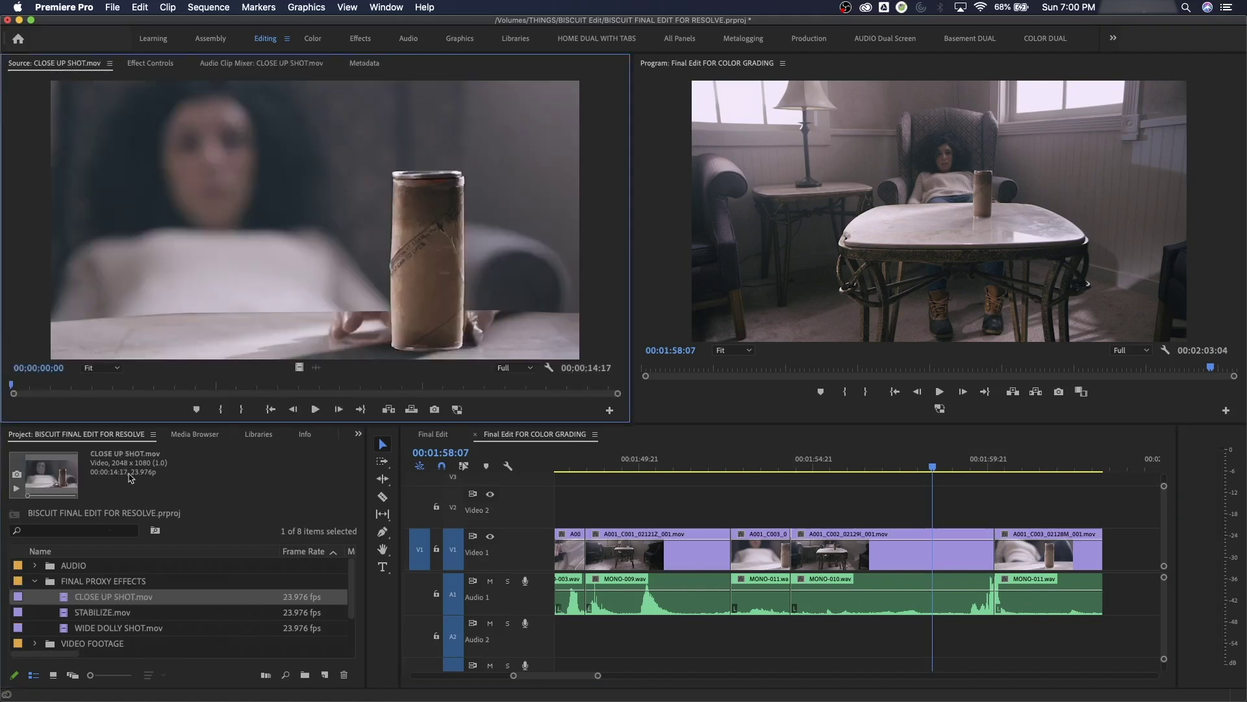
{"action": "left_click_drag", "start_coordinate": [259, 389], "coordinate": [467, 389]}
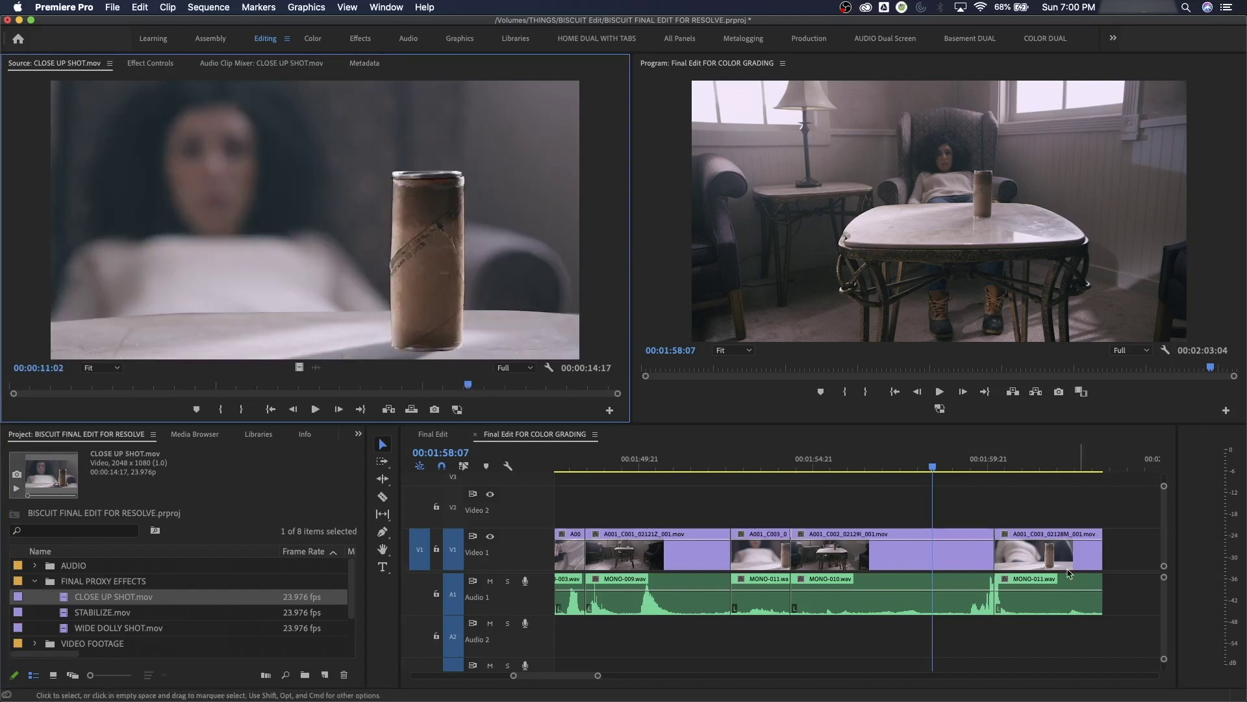
{"action": "left_click", "coordinate": [910, 506]}
{"action": "double_click", "coordinate": [63, 629]}
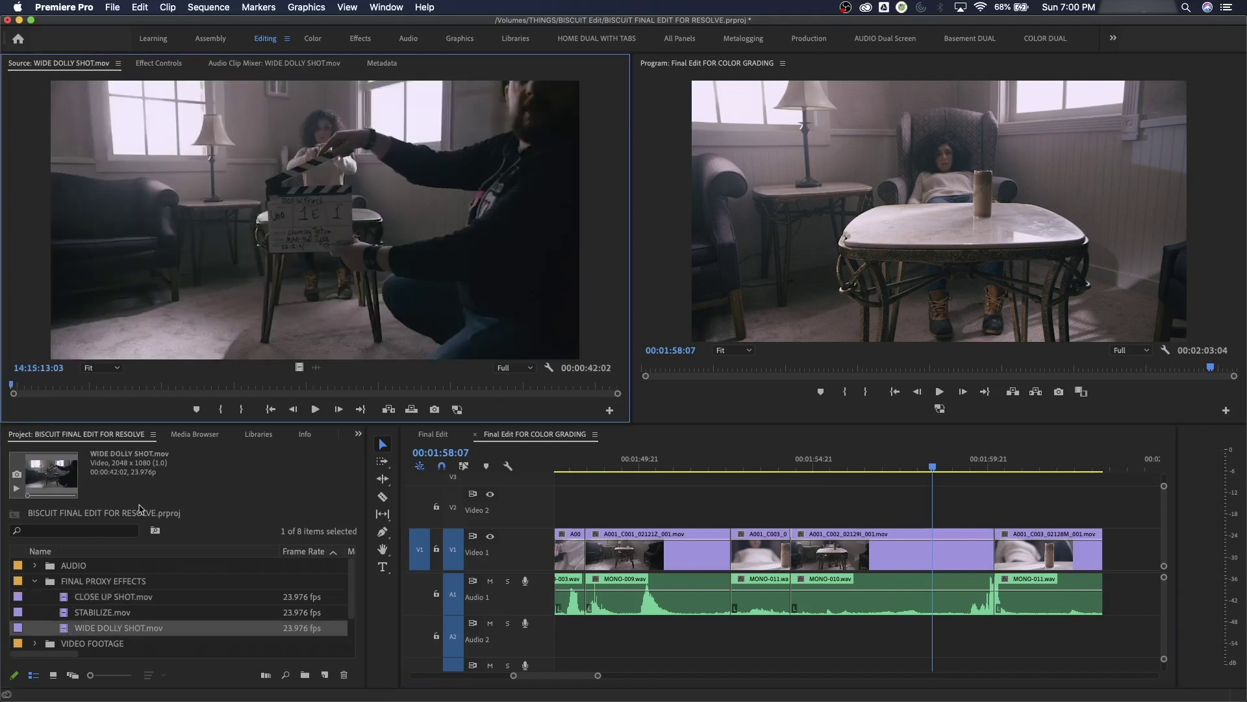
{"action": "left_click_drag", "start_coordinate": [215, 394], "coordinate": [503, 392]}
Step the sequence to 00:02:00:01 and cue WIDE DOLLY SHOT.mov to the matching frame.
{"action": "left_click", "coordinate": [953, 464]}
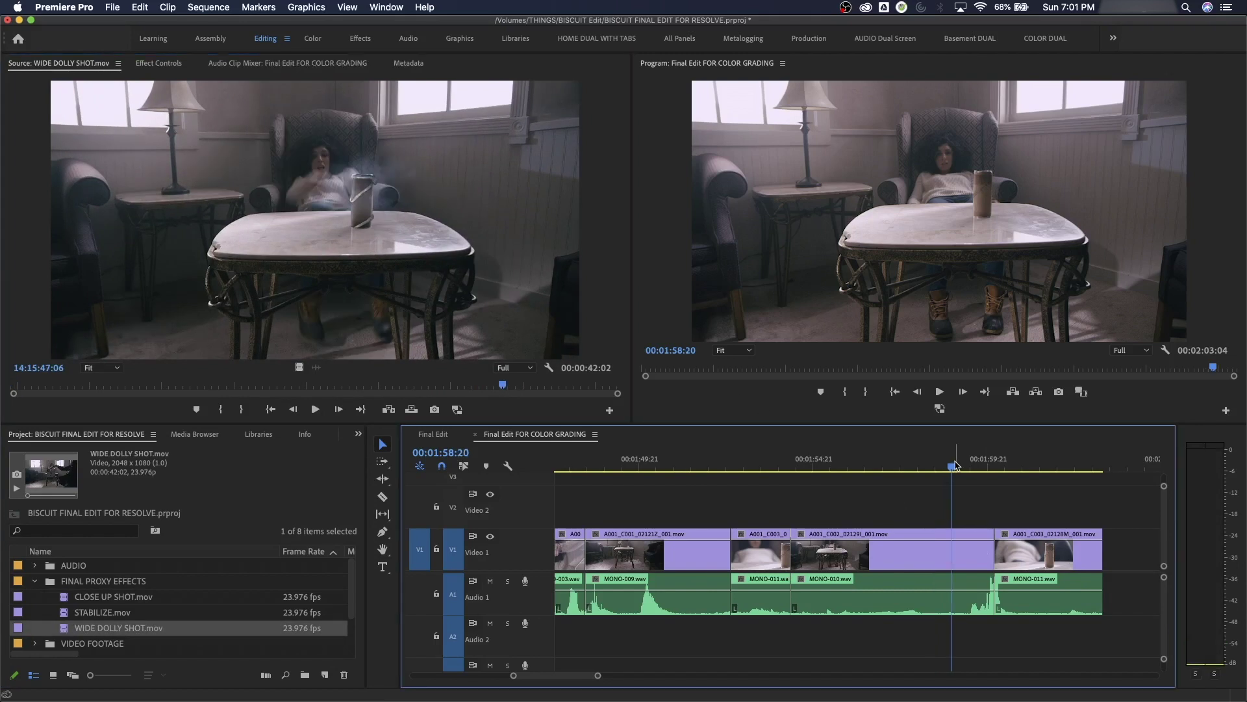
{"action": "key", "text": "space"}
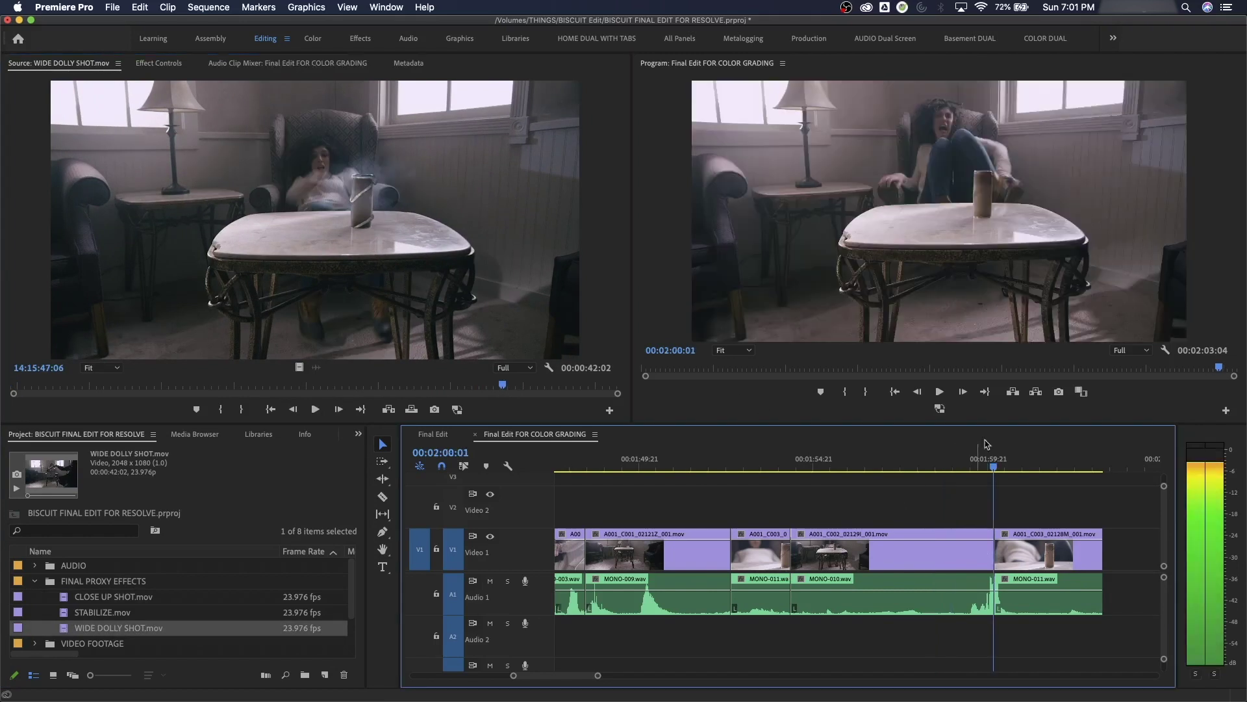
{"action": "key", "text": "Left"}
{"action": "key", "text": "Left"}
{"action": "key", "text": "Left"}
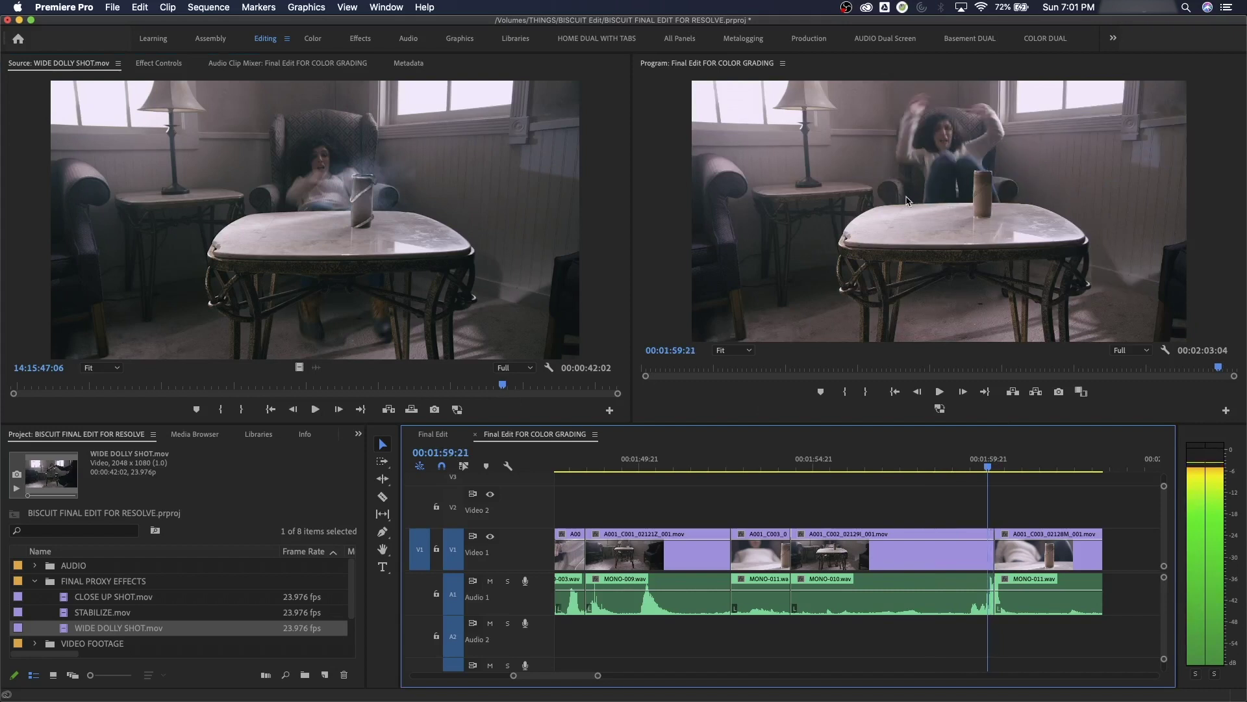
{"action": "key", "text": "Right"}
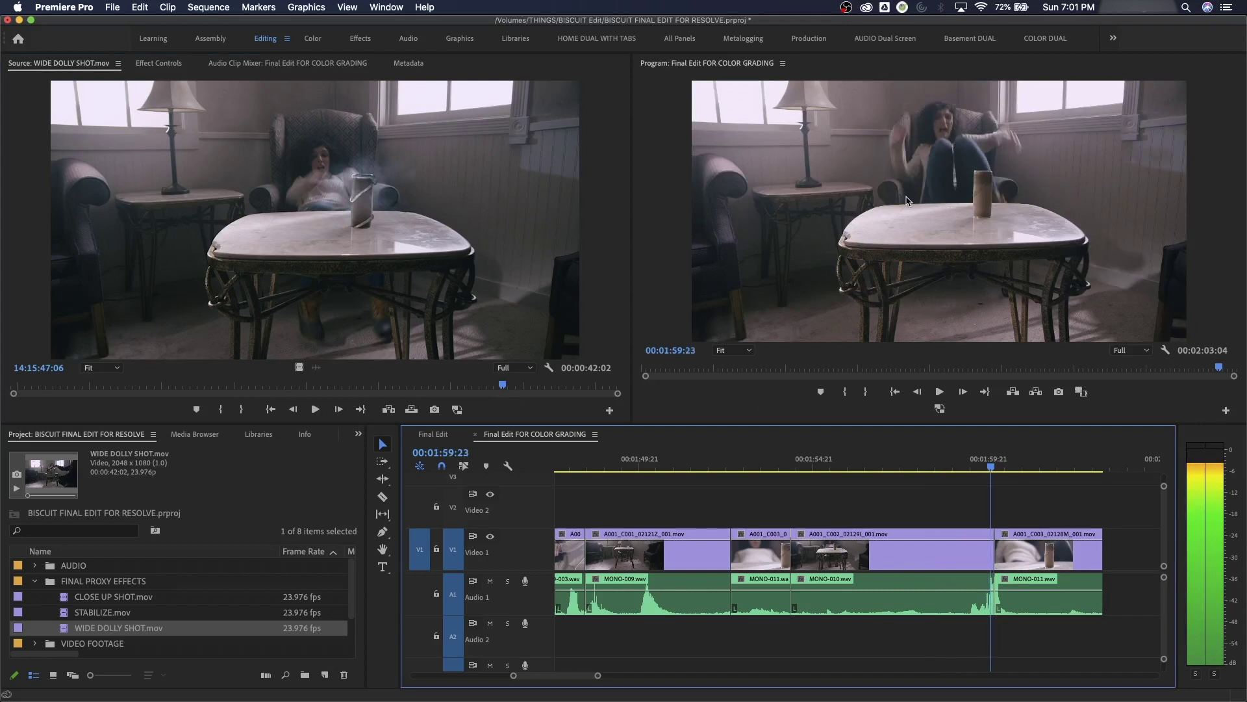
{"action": "key", "text": "Right"}
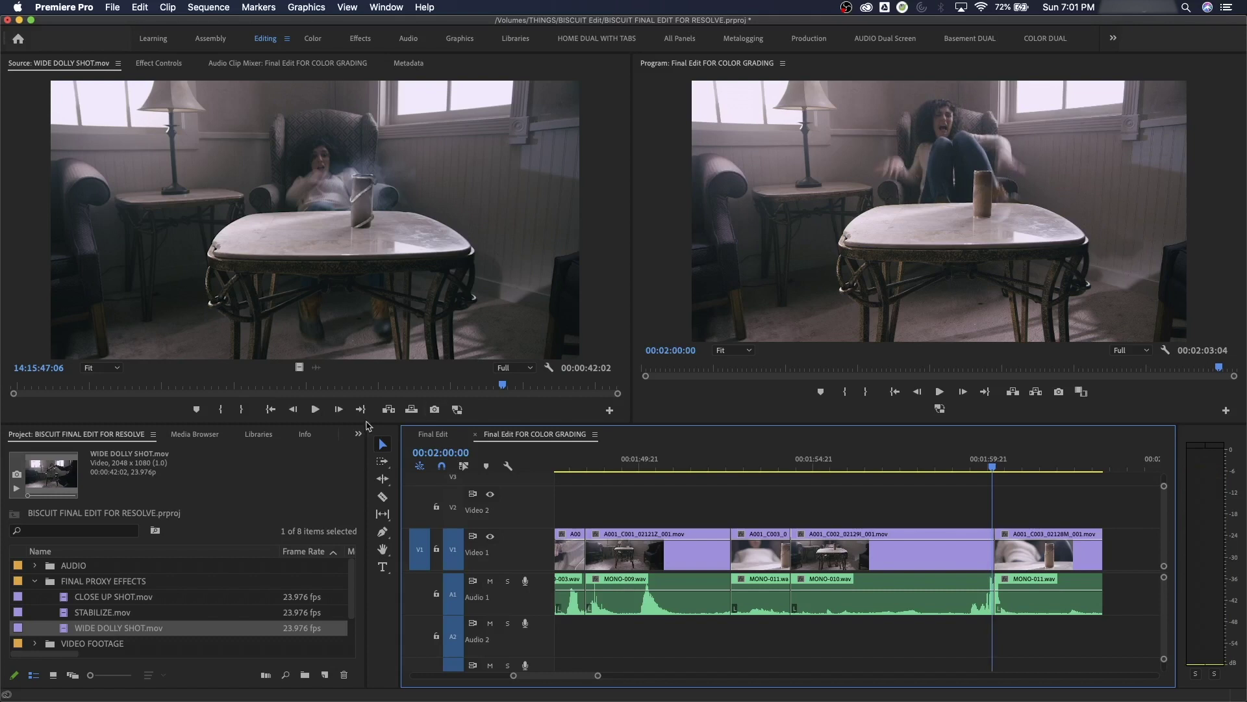
{"action": "key", "text": "Right"}
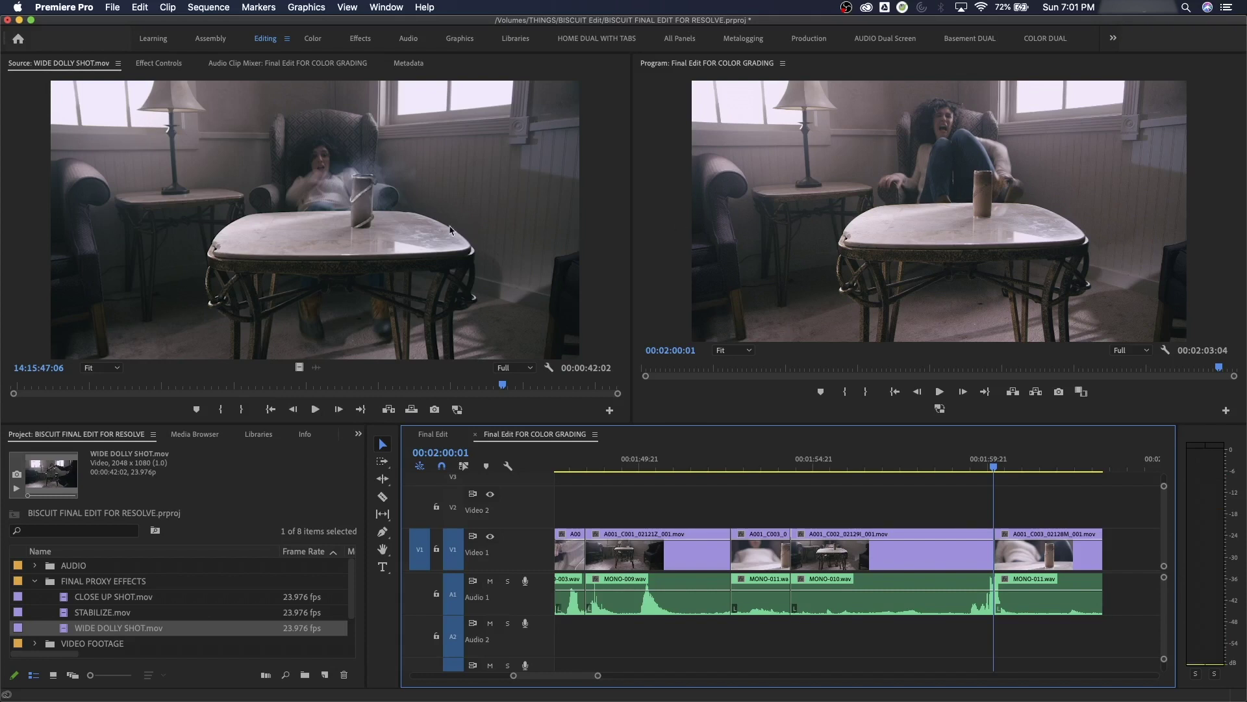
{"action": "left_click_drag", "start_coordinate": [507, 390], "coordinate": [501, 392]}
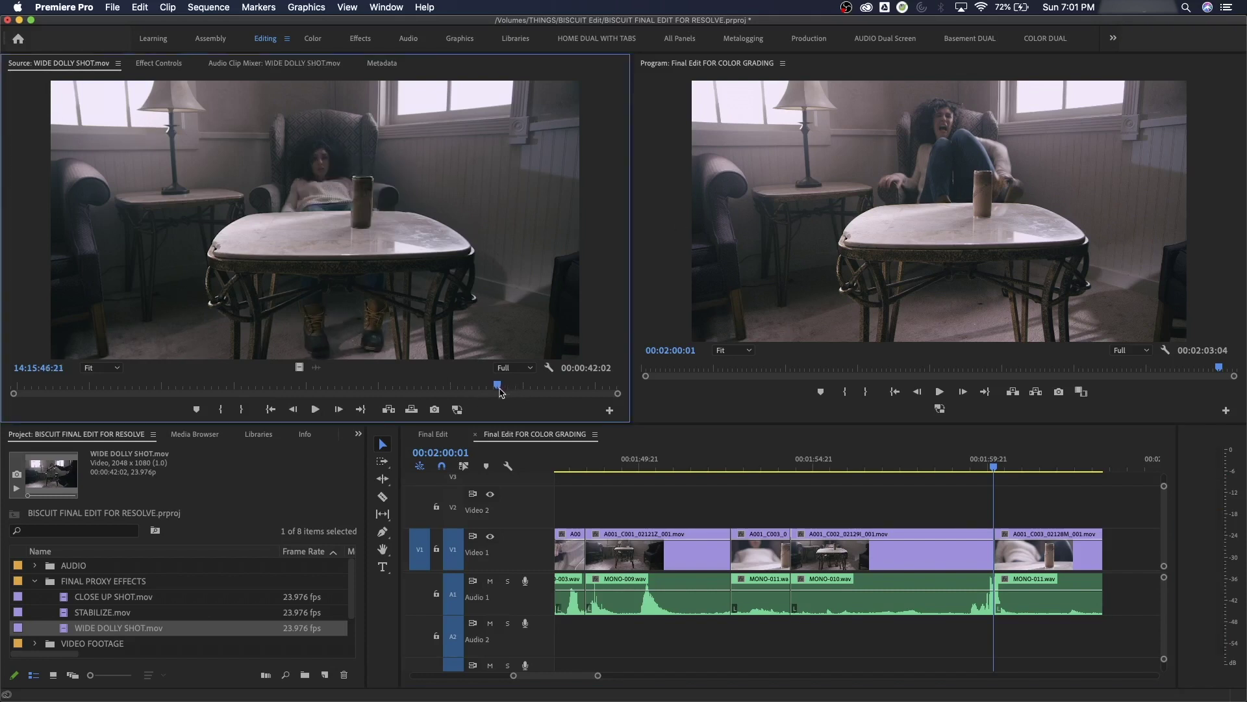
{"action": "key", "text": "space"}
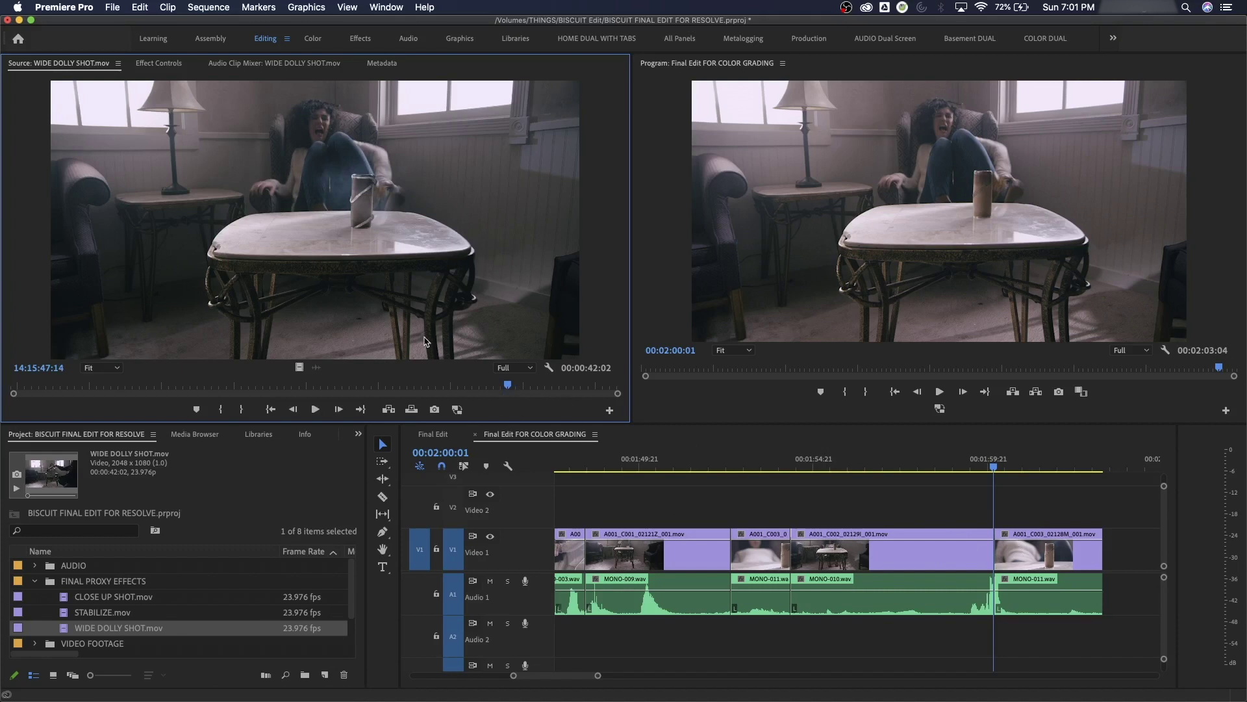
Mark sequence In/Out at 00:01:54:06 and 00:02:00:01, then overwrite with WIDE DOLLY SHOT.mov.
{"action": "key", "text": "o"}
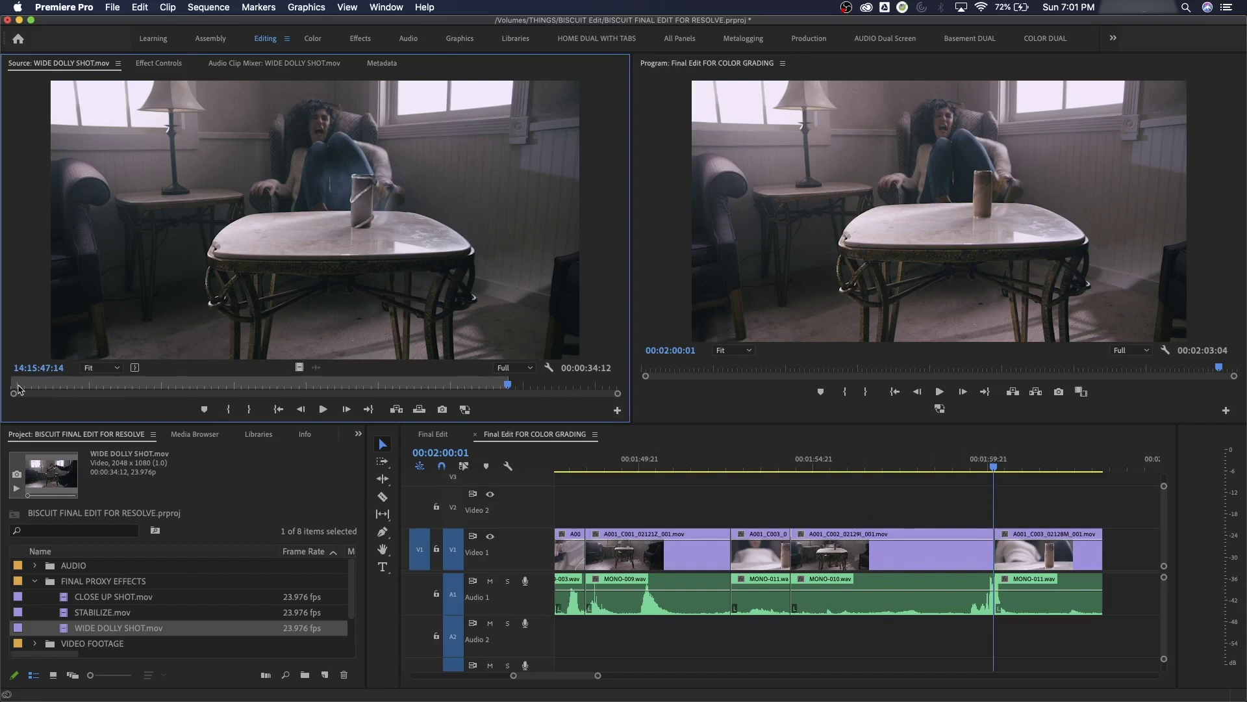
{"action": "left_click", "coordinate": [956, 491]}
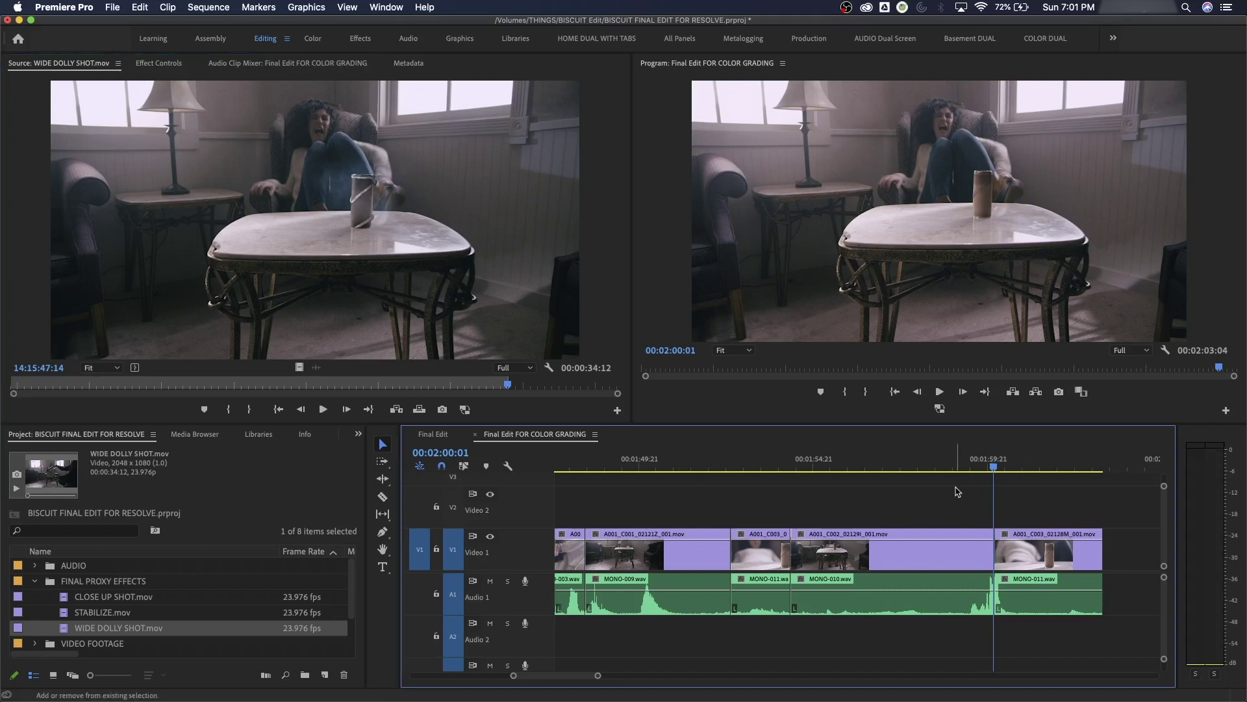
{"action": "key", "text": "space"}
{"action": "key", "text": "o"}
{"action": "key", "text": "Up"}
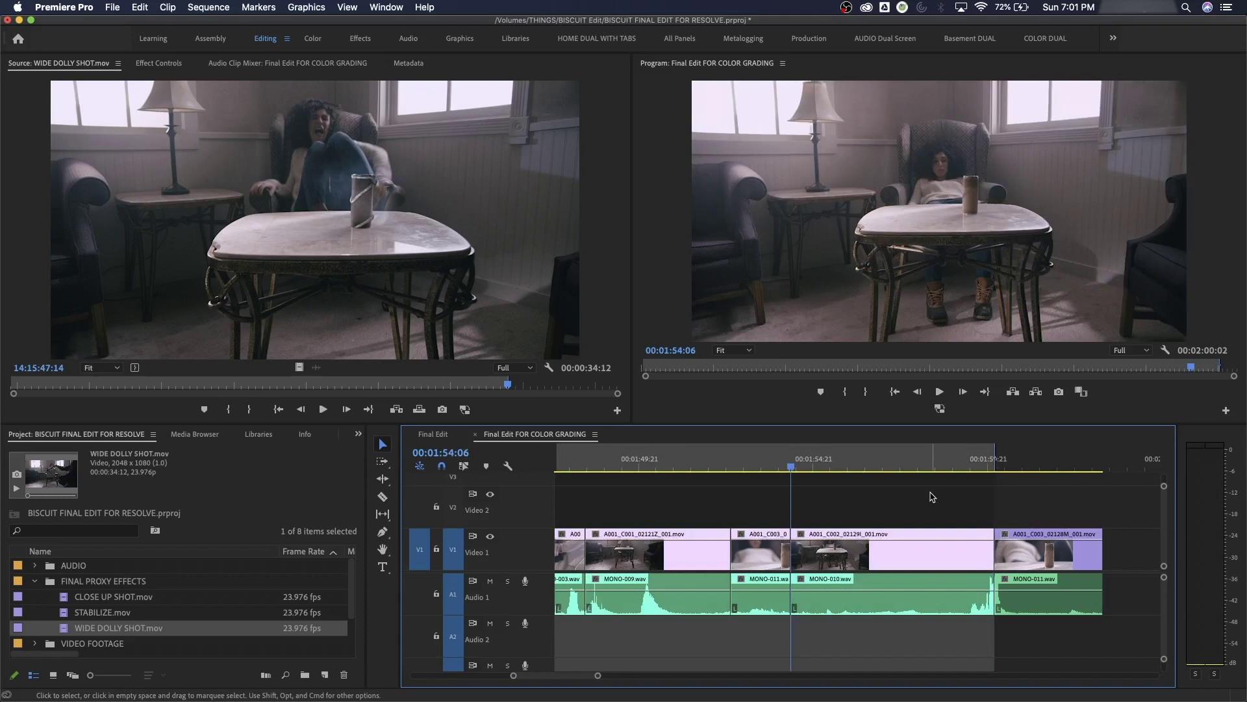
{"action": "key", "text": "i"}
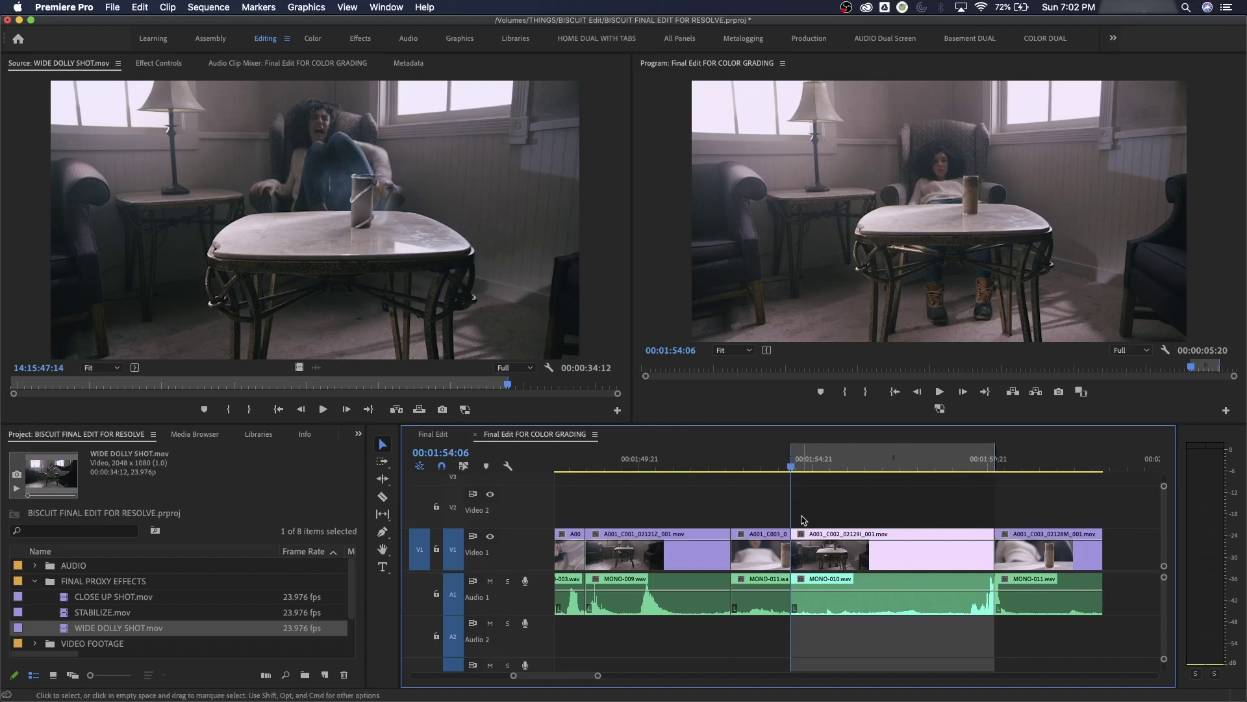
{"action": "key", "text": "period"}
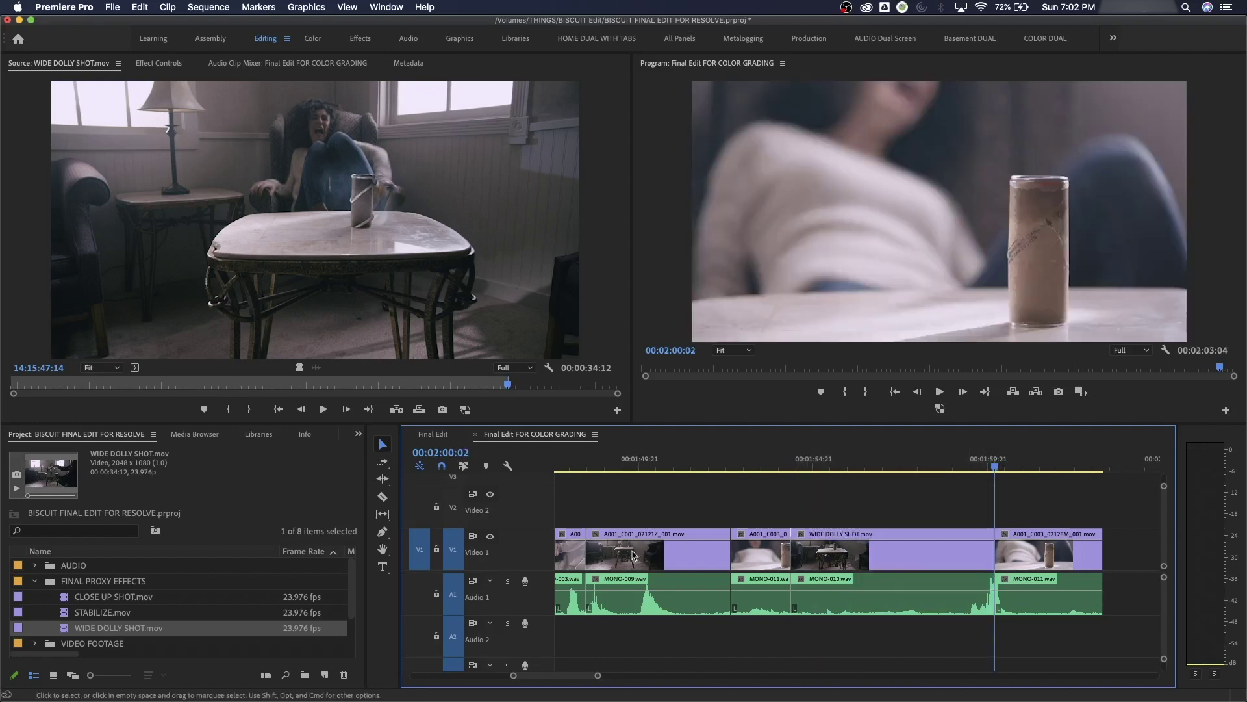
Play the new wide dolly cut backward and forward into the close-up.
{"action": "key", "text": "j"}
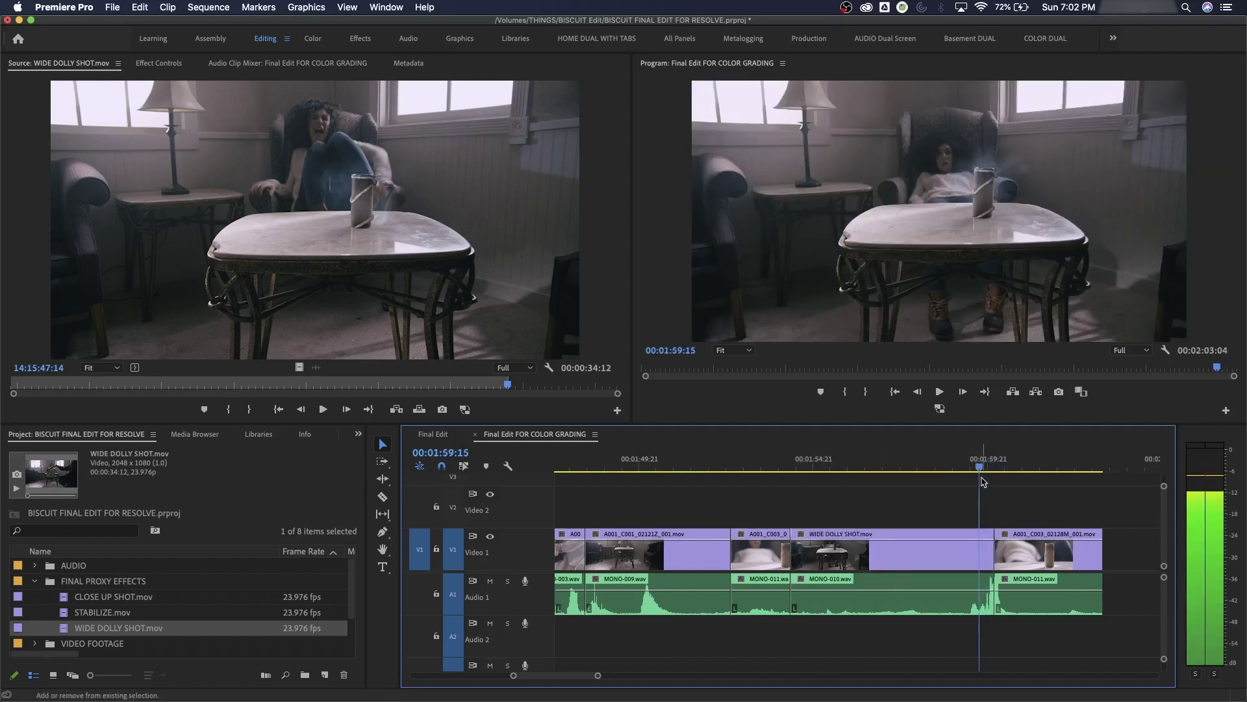
{"action": "key", "text": "k"}
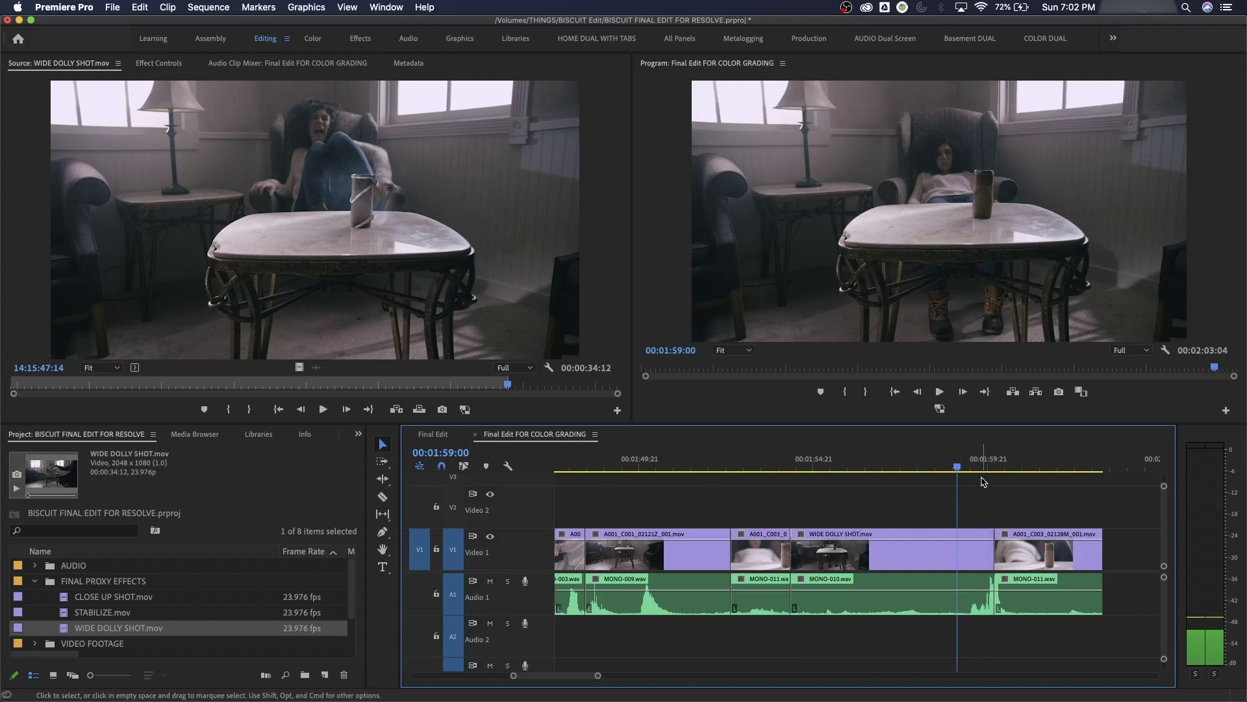
{"action": "key", "text": "l"}
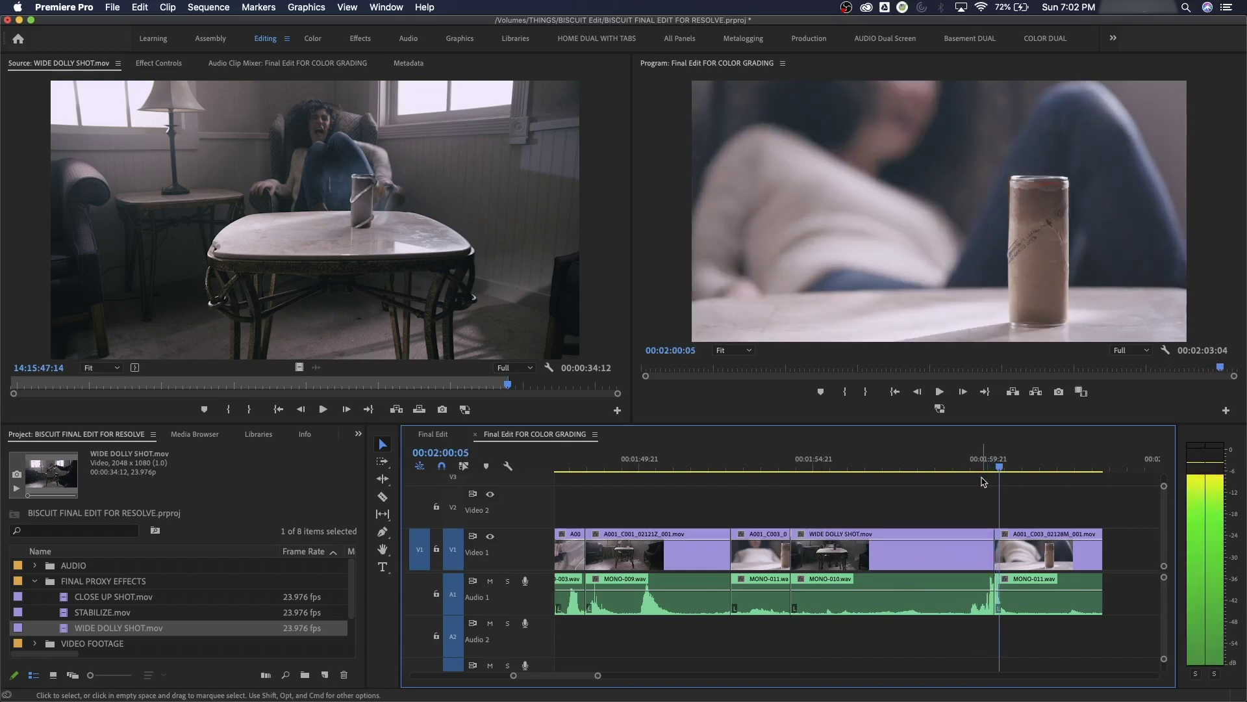
Mark an In point at 00:00:11:06 on CLOSE UP SHOT and place its video on Video 2 over the last shot.
{"action": "double_click", "coordinate": [68, 601]}
{"action": "left_click_drag", "start_coordinate": [468, 386], "coordinate": [477, 391]}
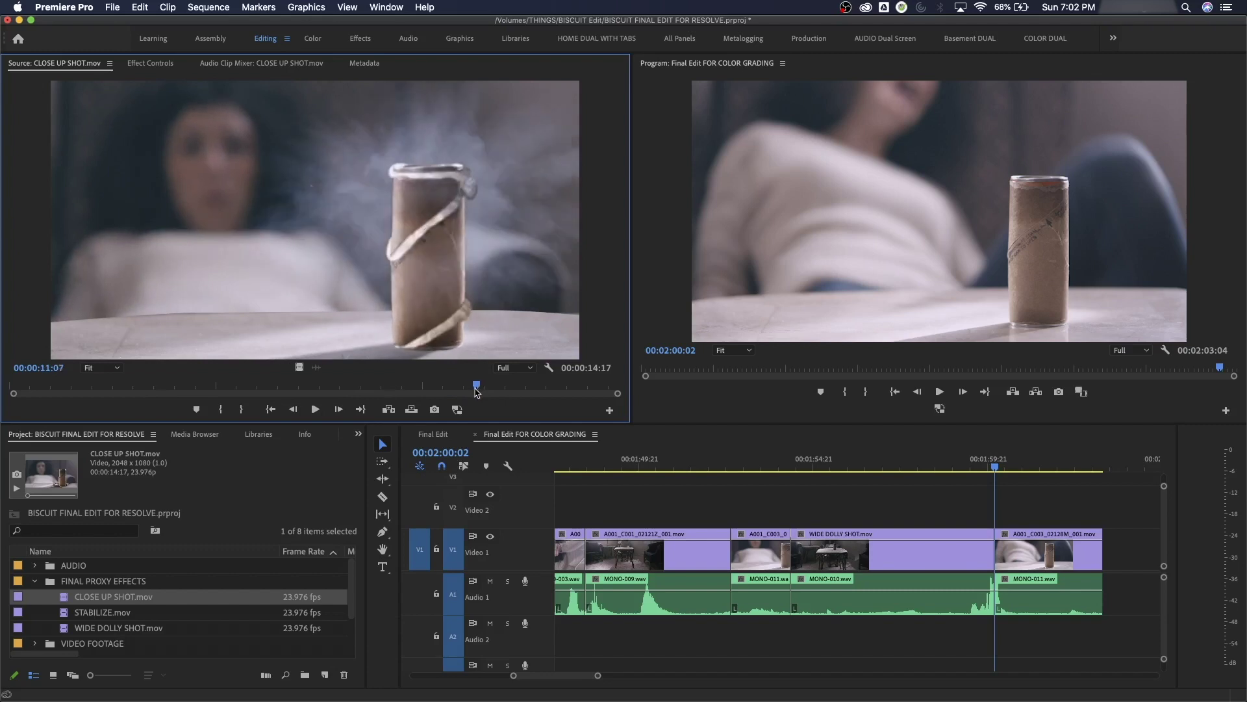
{"action": "key", "text": "i"}
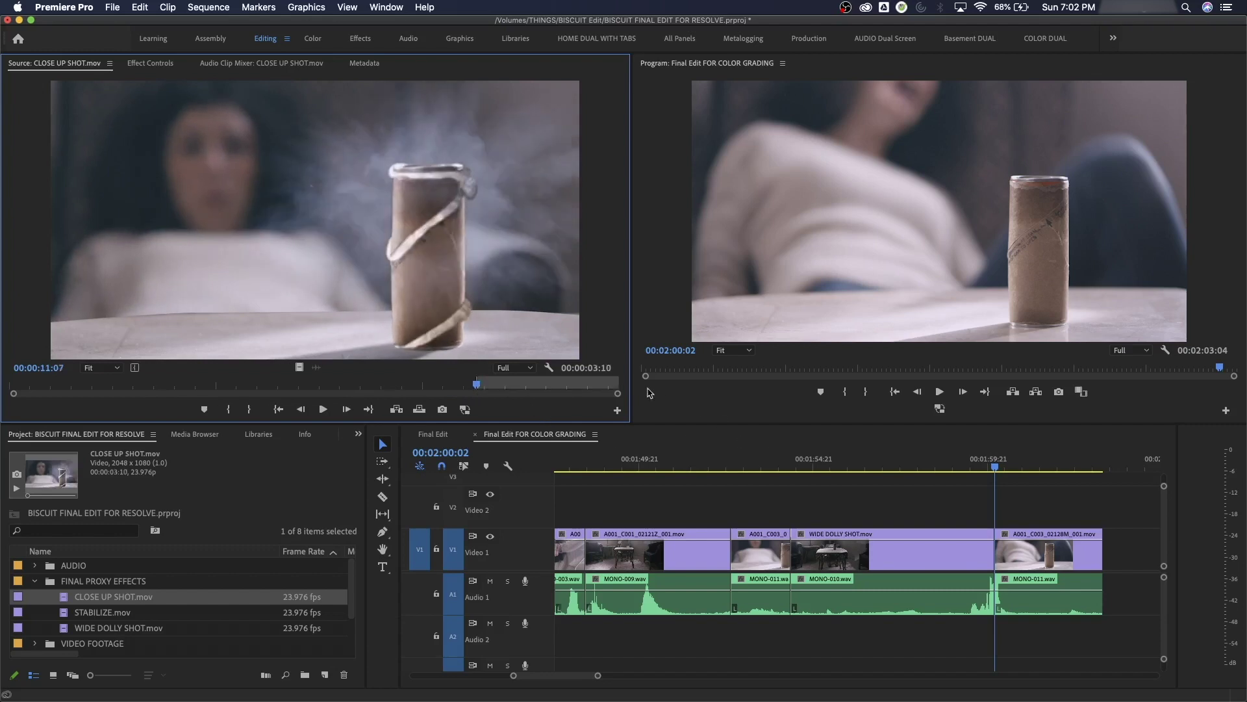
{"action": "left_click_drag", "start_coordinate": [299, 369], "coordinate": [997, 518]}
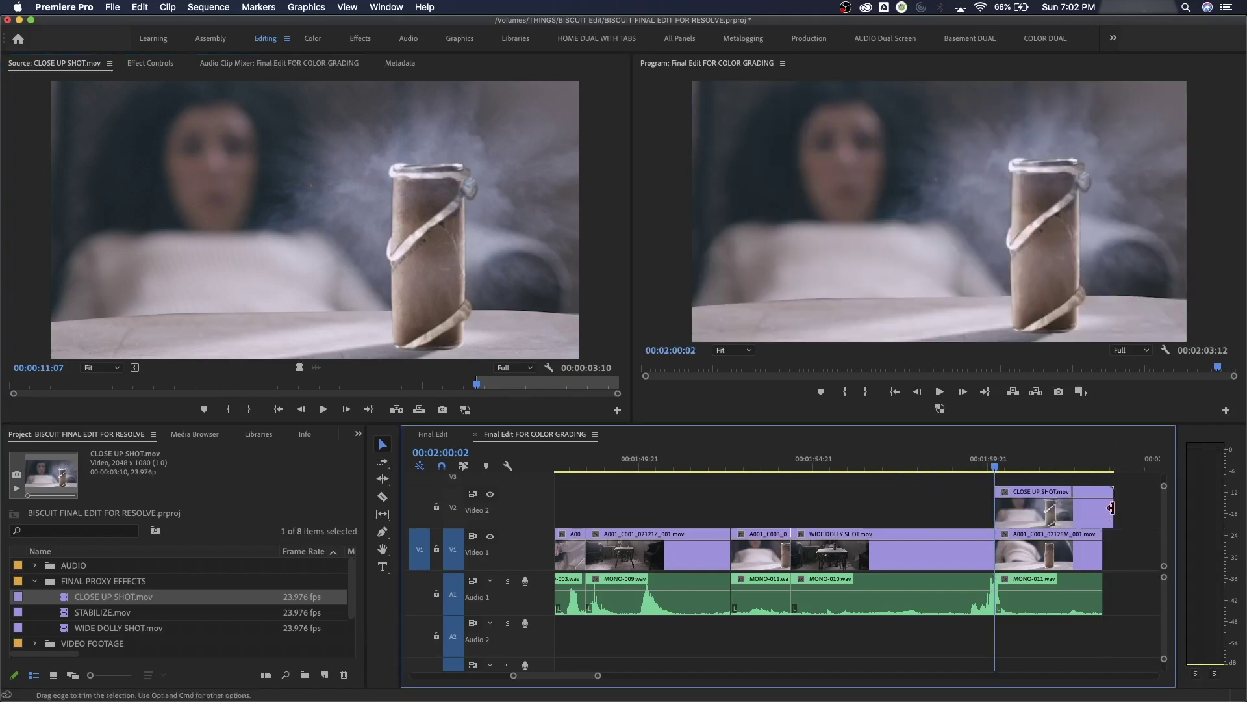
{"action": "left_click_drag", "start_coordinate": [1113, 509], "coordinate": [1101, 509]}
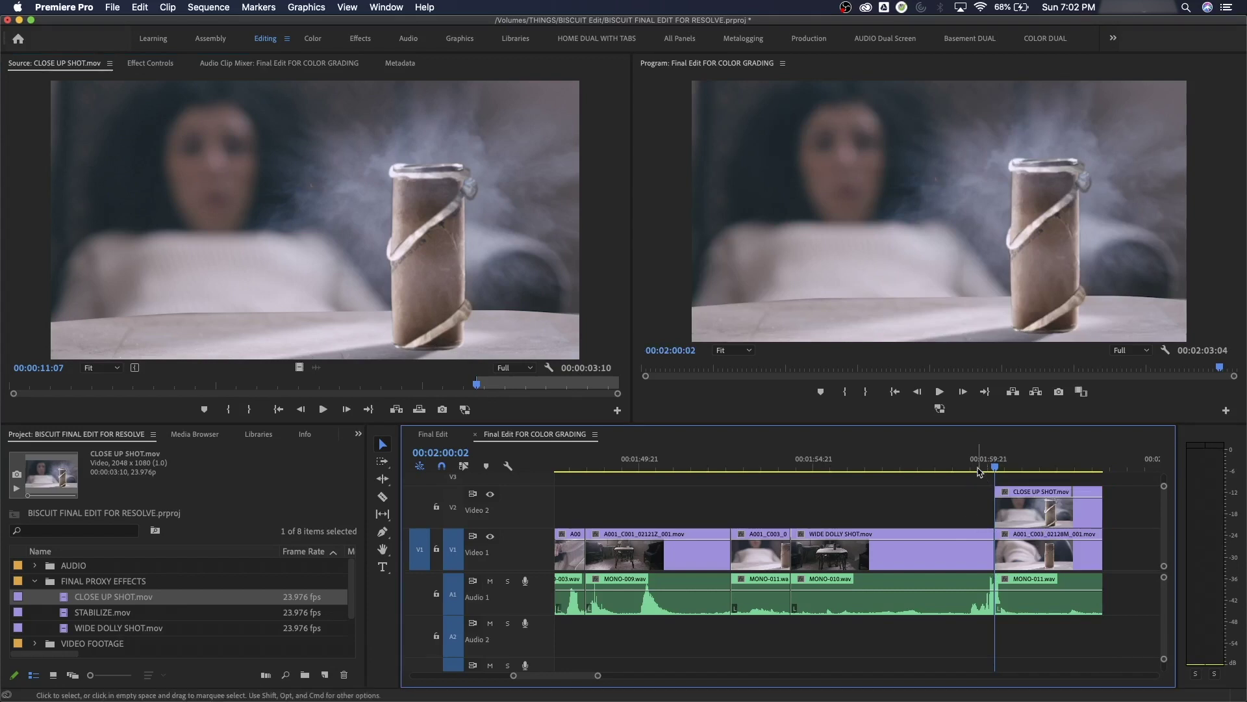
Trim the close-up's start to line up with the wide dolly cut and review it.
{"action": "left_click", "coordinate": [968, 466]}
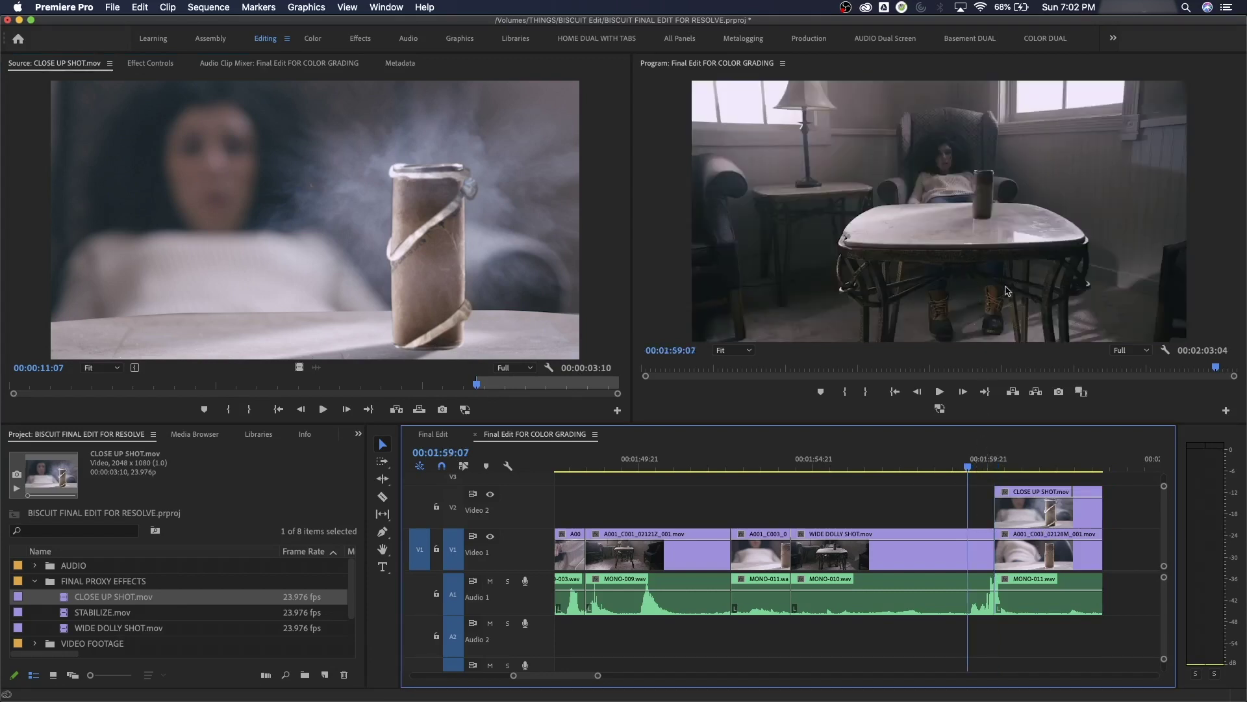
{"action": "key", "text": "="}
{"action": "left_click_drag", "start_coordinate": [822, 507], "coordinate": [837, 507]}
{"action": "left_click_drag", "start_coordinate": [919, 499], "coordinate": [904, 498]}
{"action": "left_click", "coordinate": [788, 465]}
{"action": "key", "text": "space"}
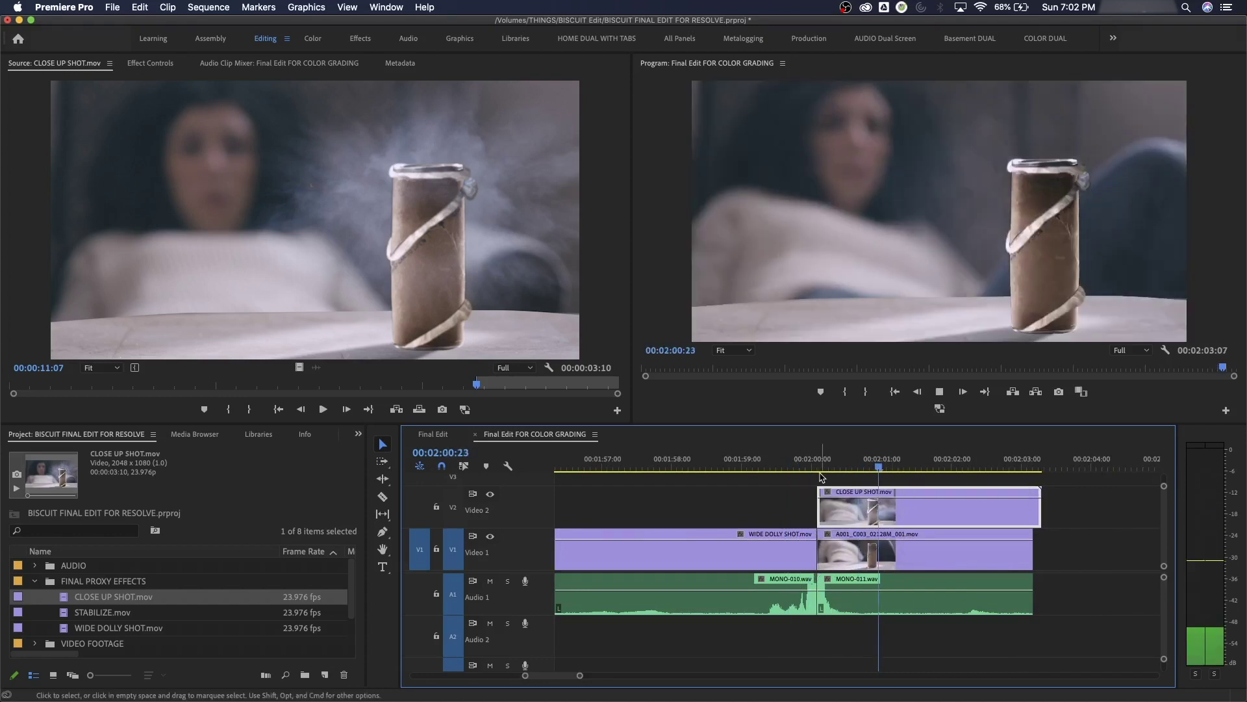
{"action": "left_click", "coordinate": [731, 465]}
{"action": "key", "text": "space"}
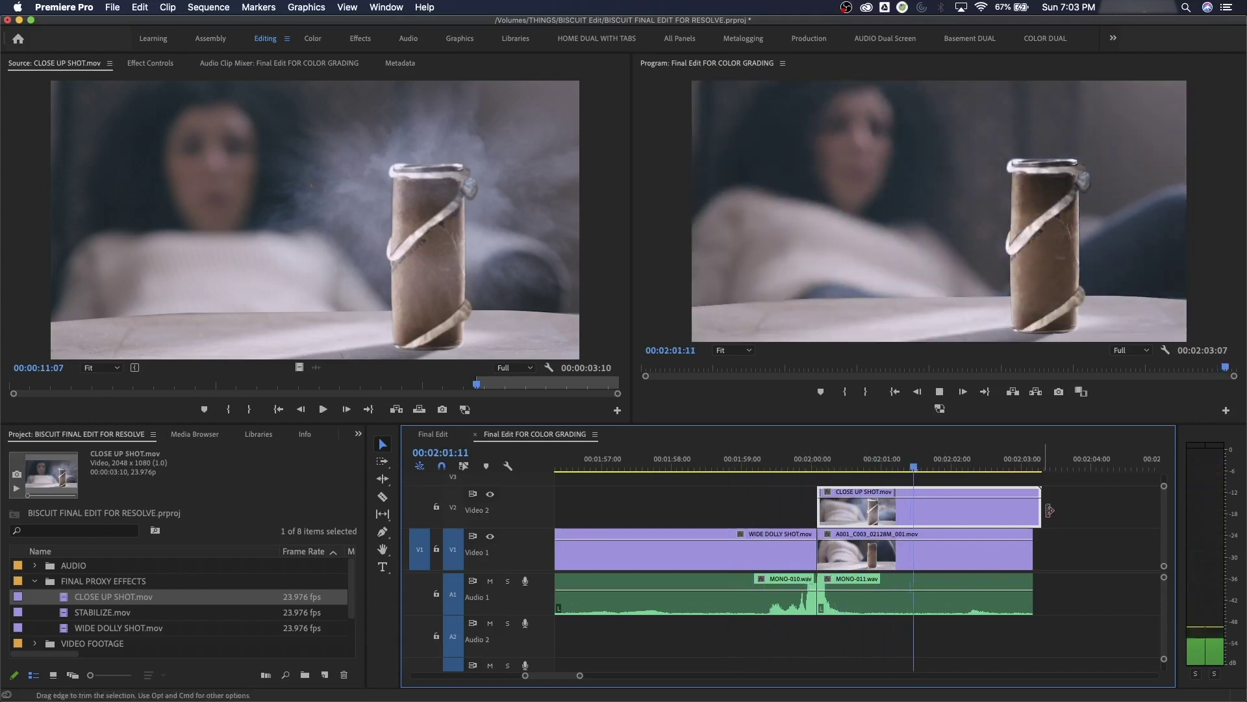
{"action": "key", "text": "space"}
Shorten the close-up's end and move it down onto Video 1, replacing the final shot.
{"action": "left_click_drag", "start_coordinate": [1041, 505], "coordinate": [1033, 506]}
{"action": "key", "text": "alt+Down"}
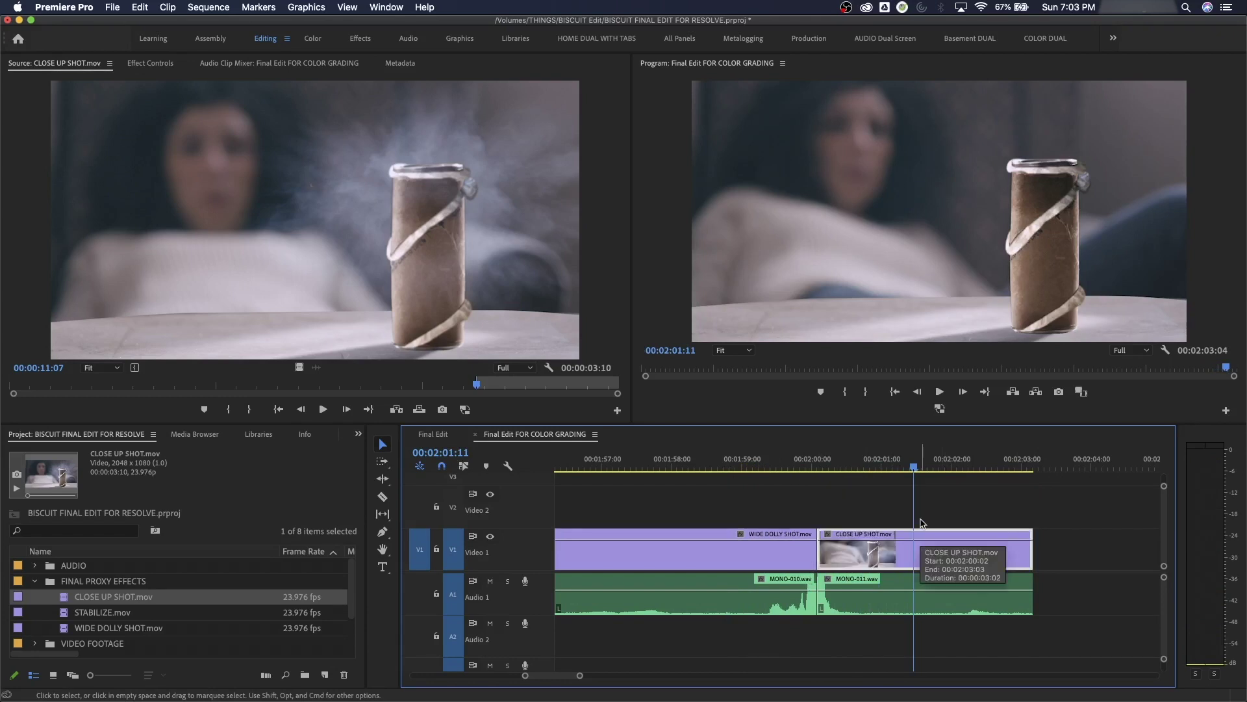
{"action": "key", "text": "backslash"}
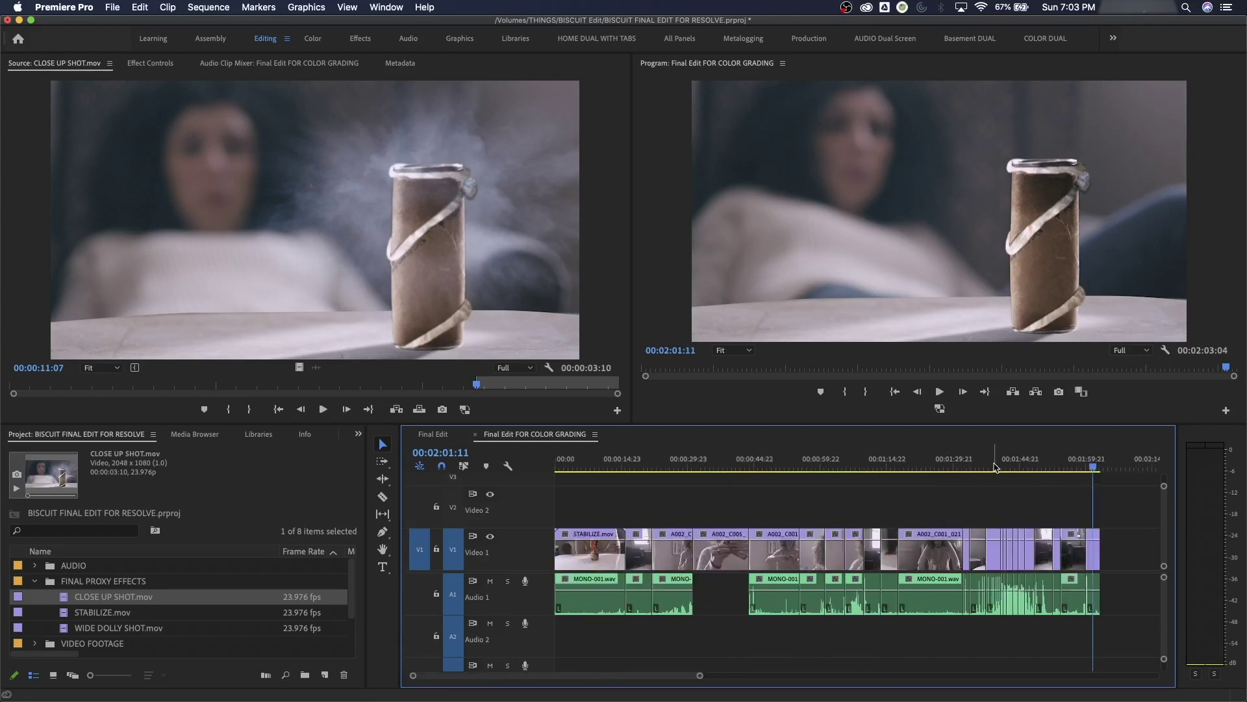
Add a Cross Dissolve at the start of STABILIZE.mov to fade up from black.
{"action": "left_click", "coordinate": [599, 467]}
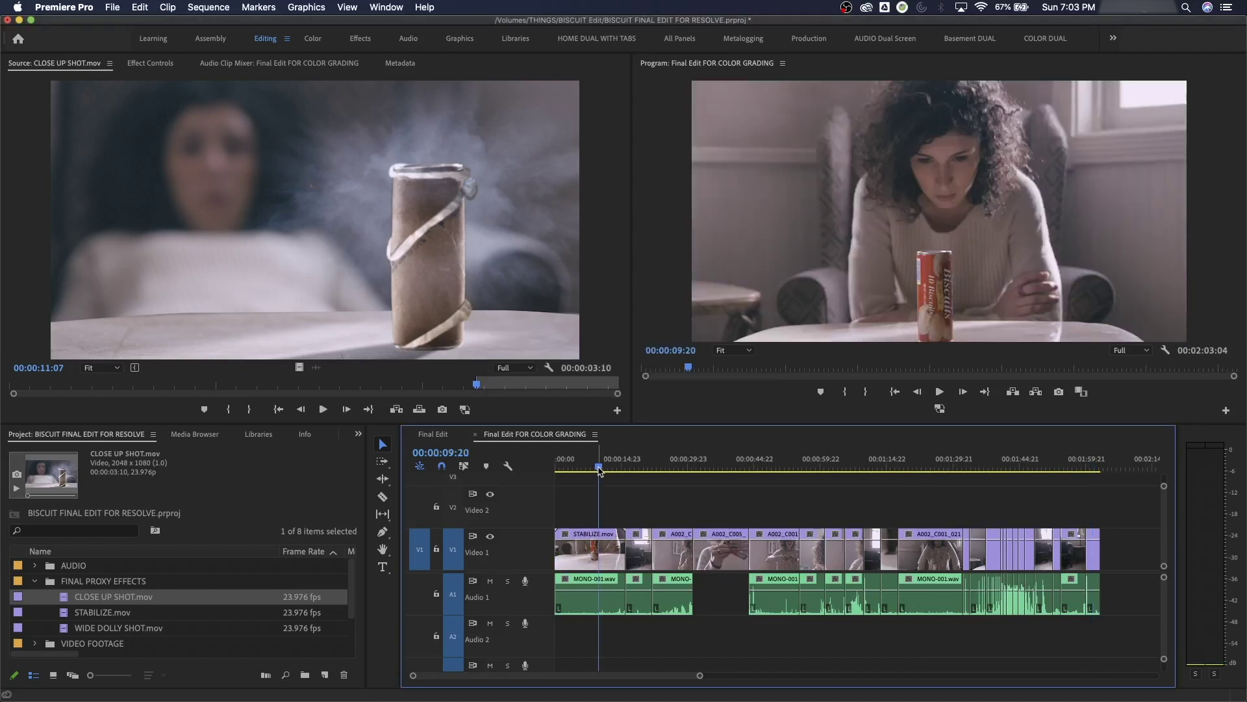
{"action": "key", "text": "Home"}
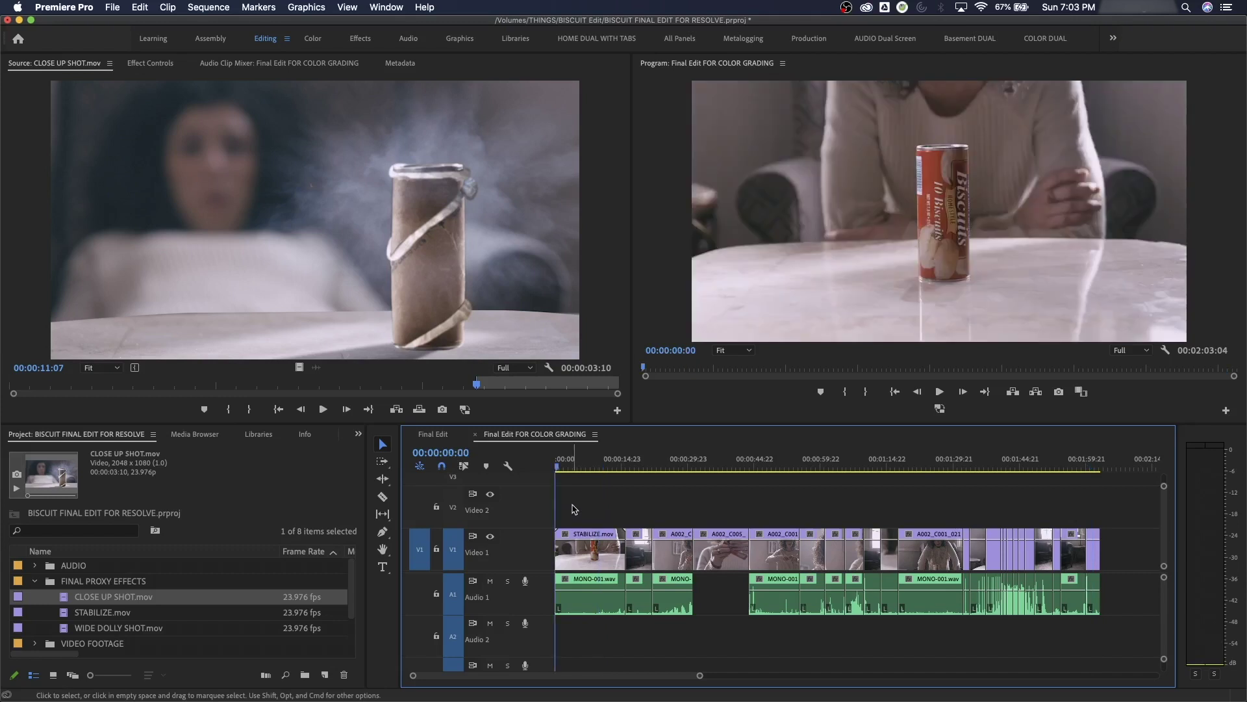
{"action": "key", "text": "="}
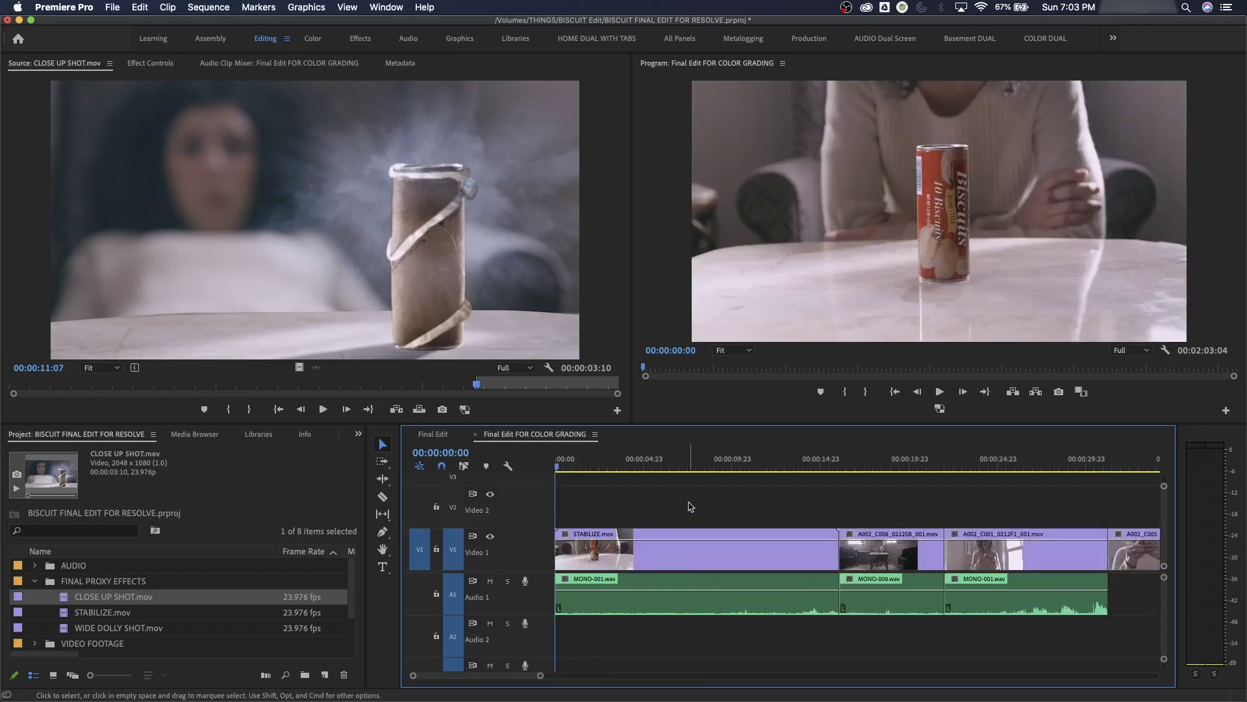
{"action": "key", "text": "super+d"}
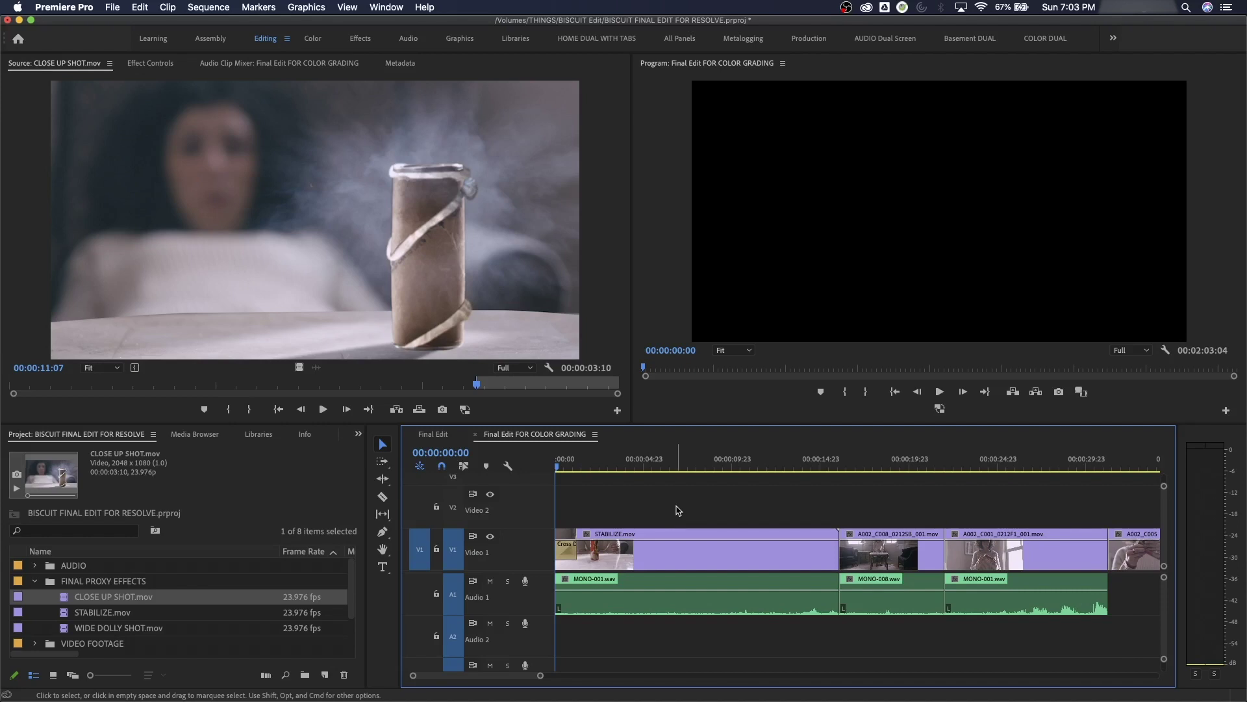
Add a Cross Dissolve at the end of CLOSE UP SHOT and review the fade out.
{"action": "key", "text": "Down"}
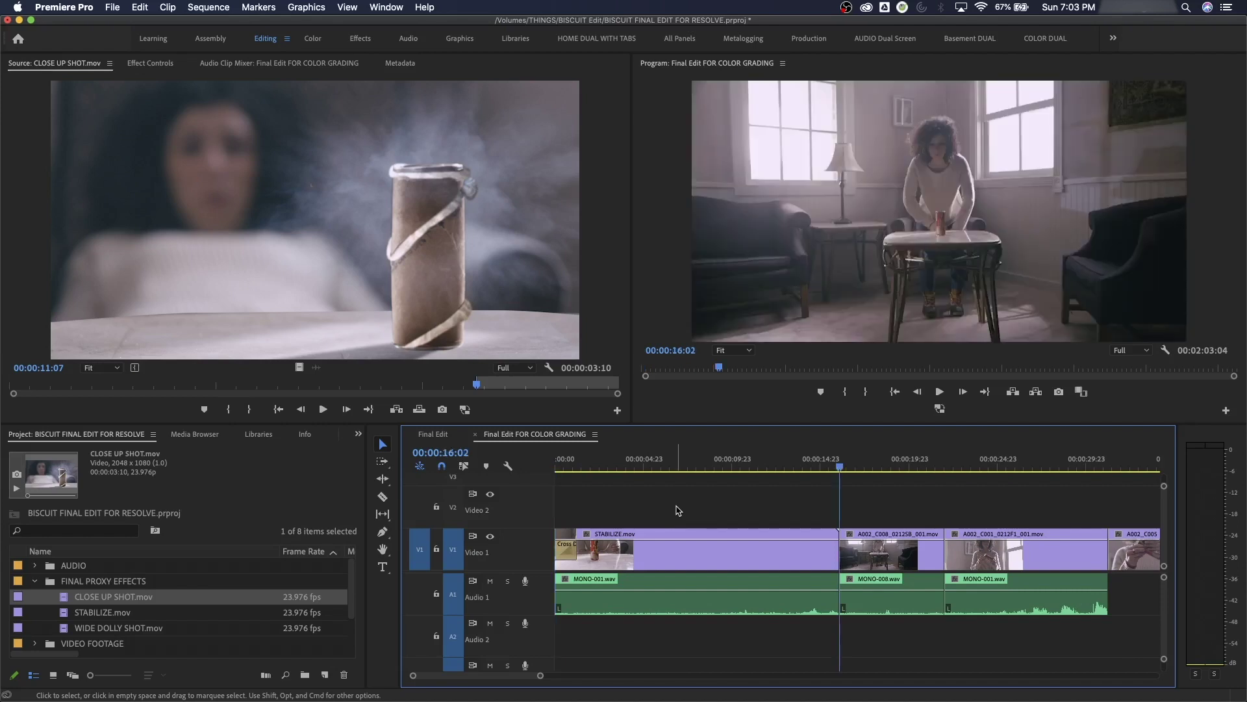
{"action": "key", "text": "End"}
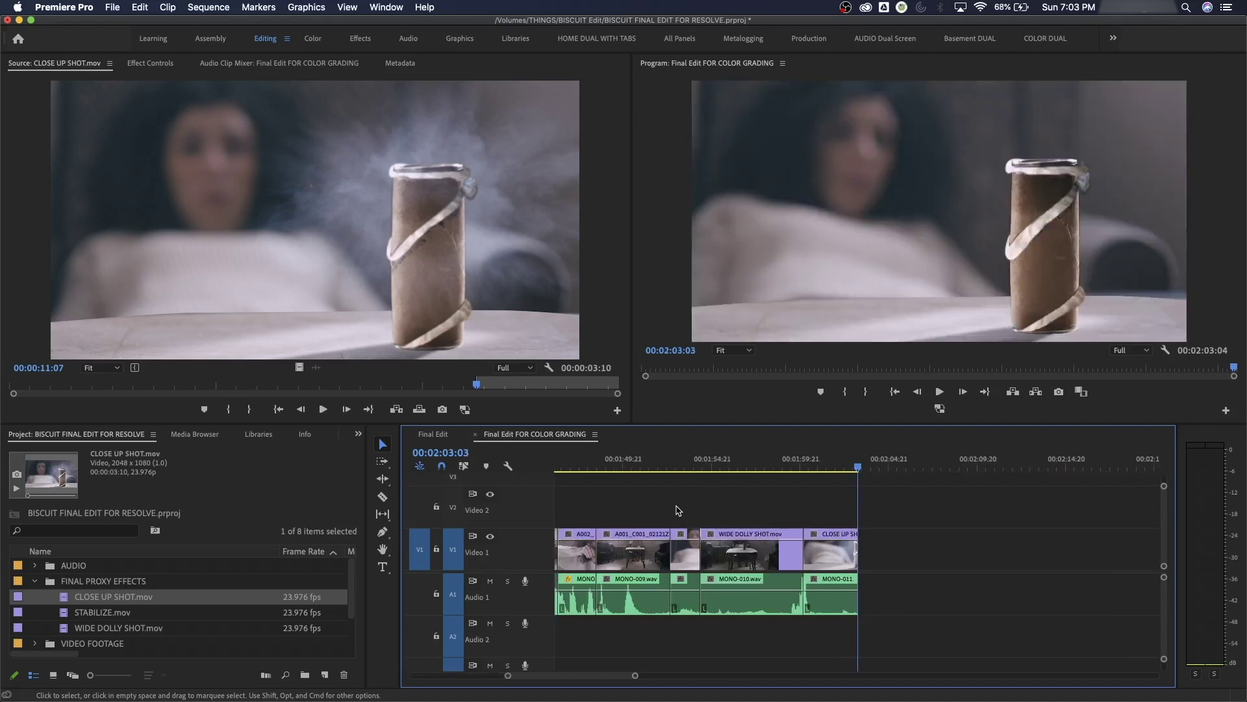
{"action": "key", "text": "super+d"}
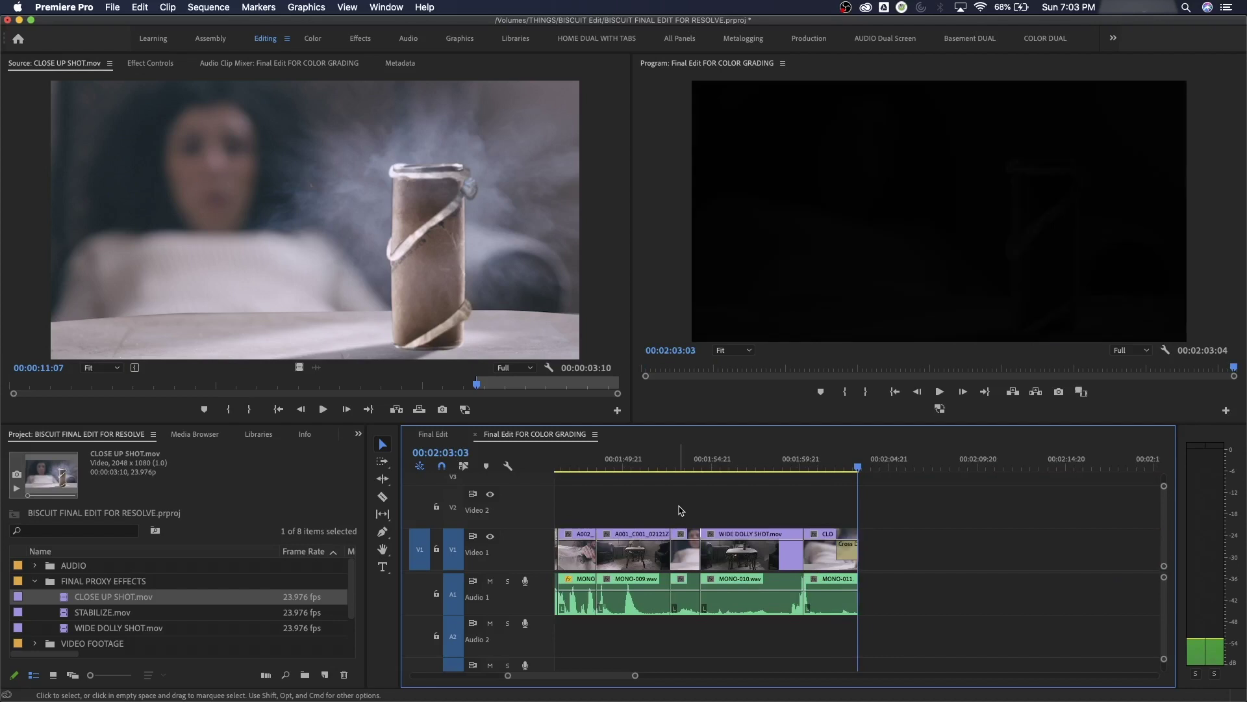
{"action": "left_click", "coordinate": [803, 461]}
{"action": "key", "text": "space"}
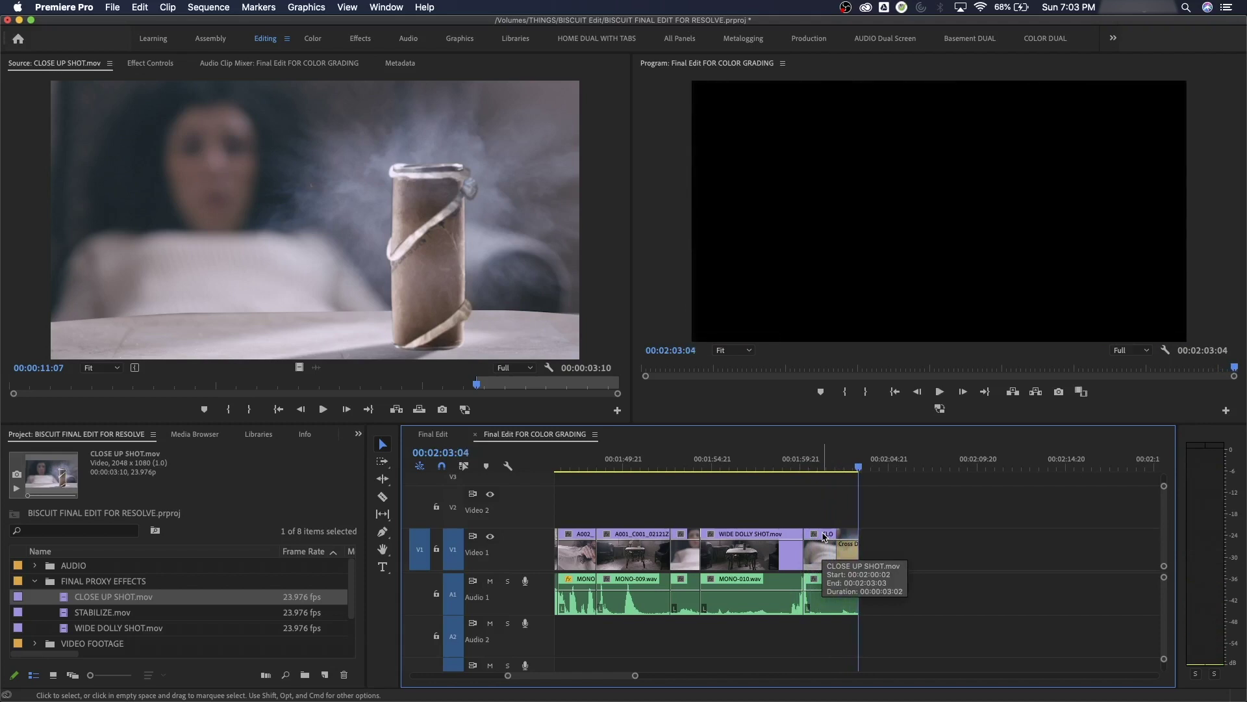
{"action": "key", "text": "space"}
{"action": "key", "text": "space"}
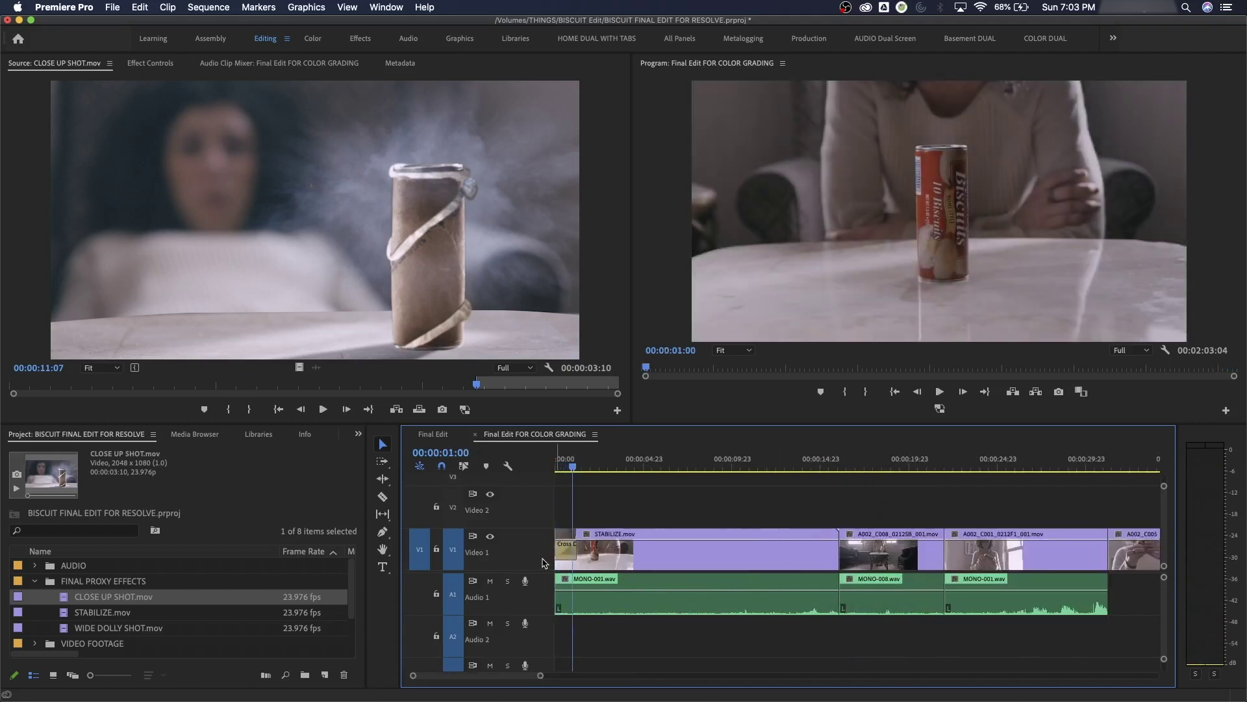
{"action": "key", "text": "minus"}
{"action": "key", "text": "minus"}
{"action": "key", "text": "minus"}
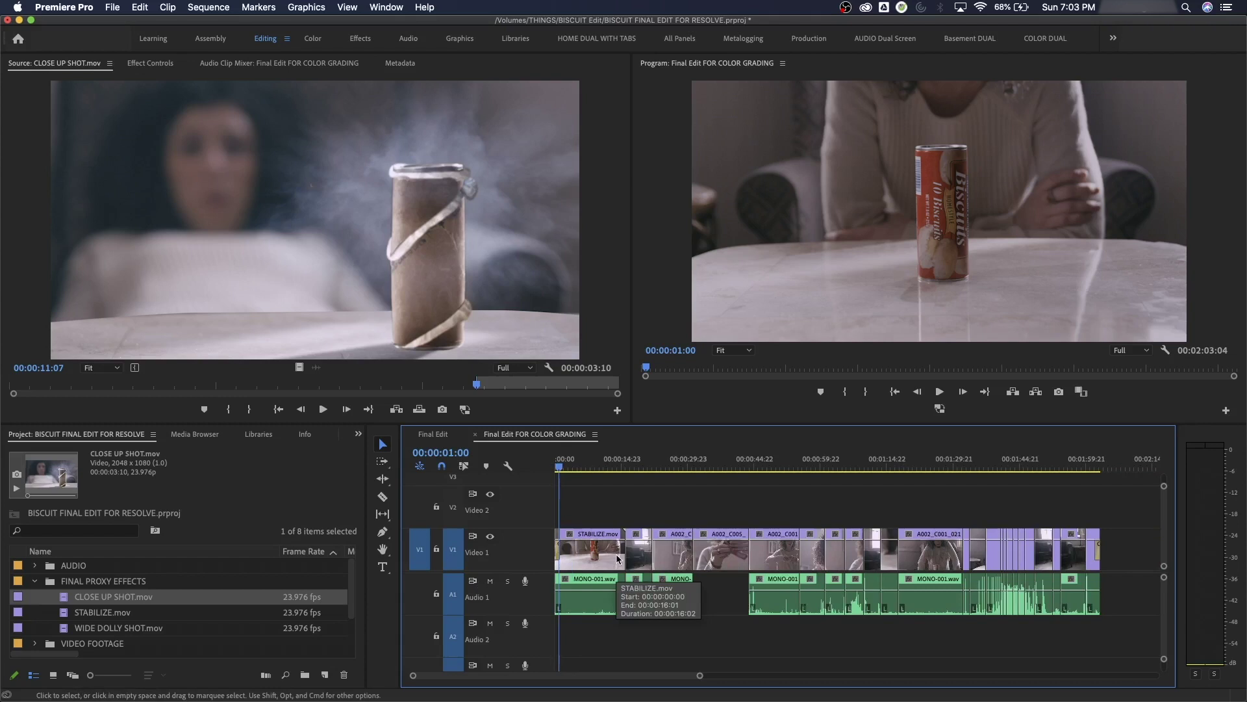
{"action": "left_click_drag", "start_coordinate": [559, 467], "coordinate": [555, 467]}
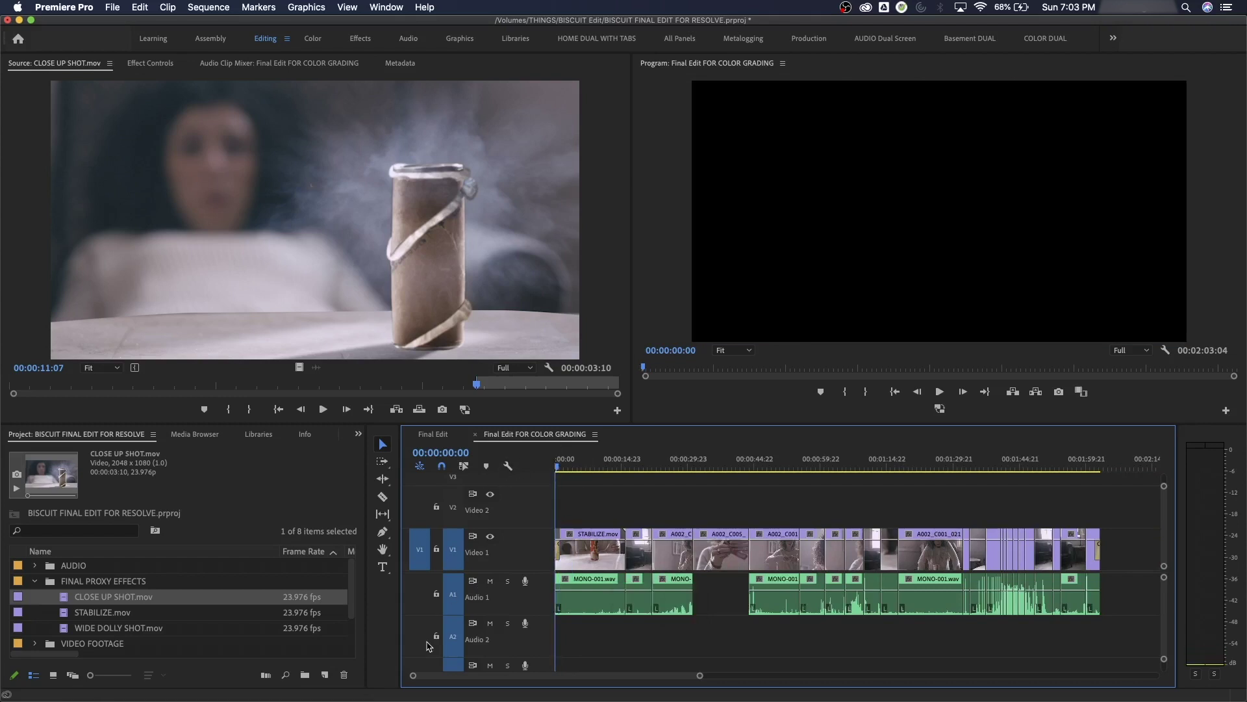
Create a new Black Video item in the Project panel.
{"action": "left_click", "coordinate": [35, 581]}
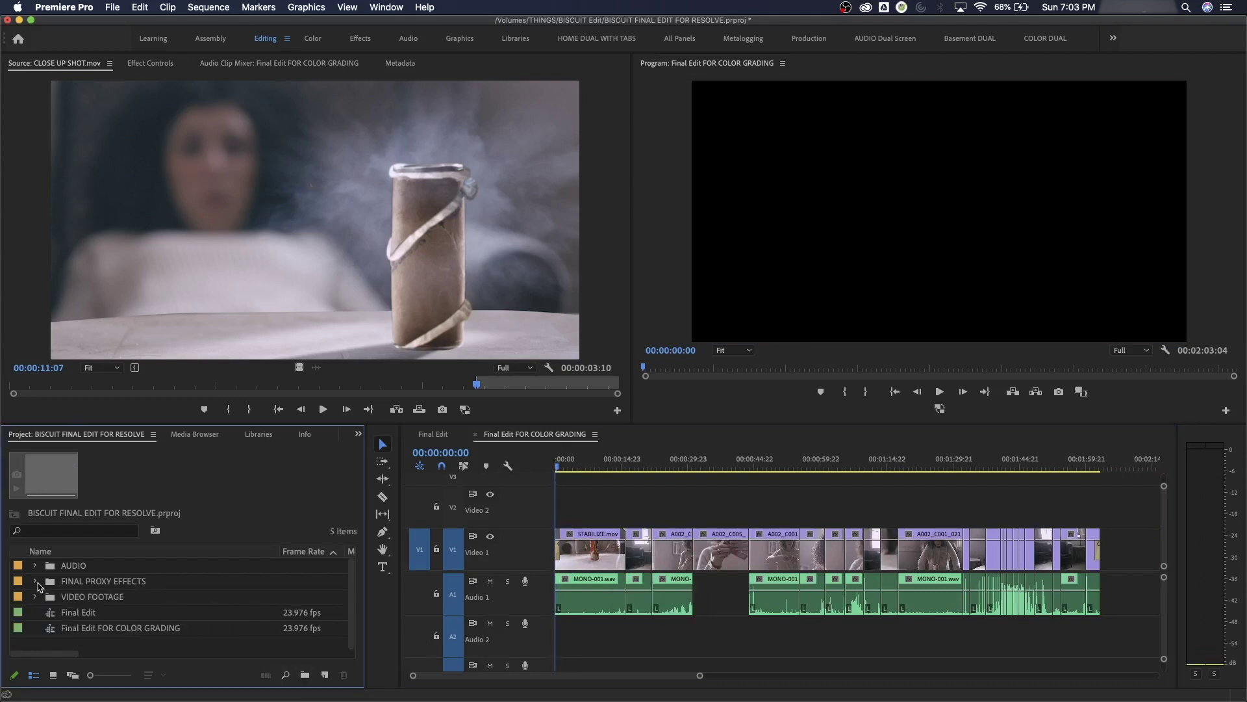
{"action": "left_click", "coordinate": [324, 674]}
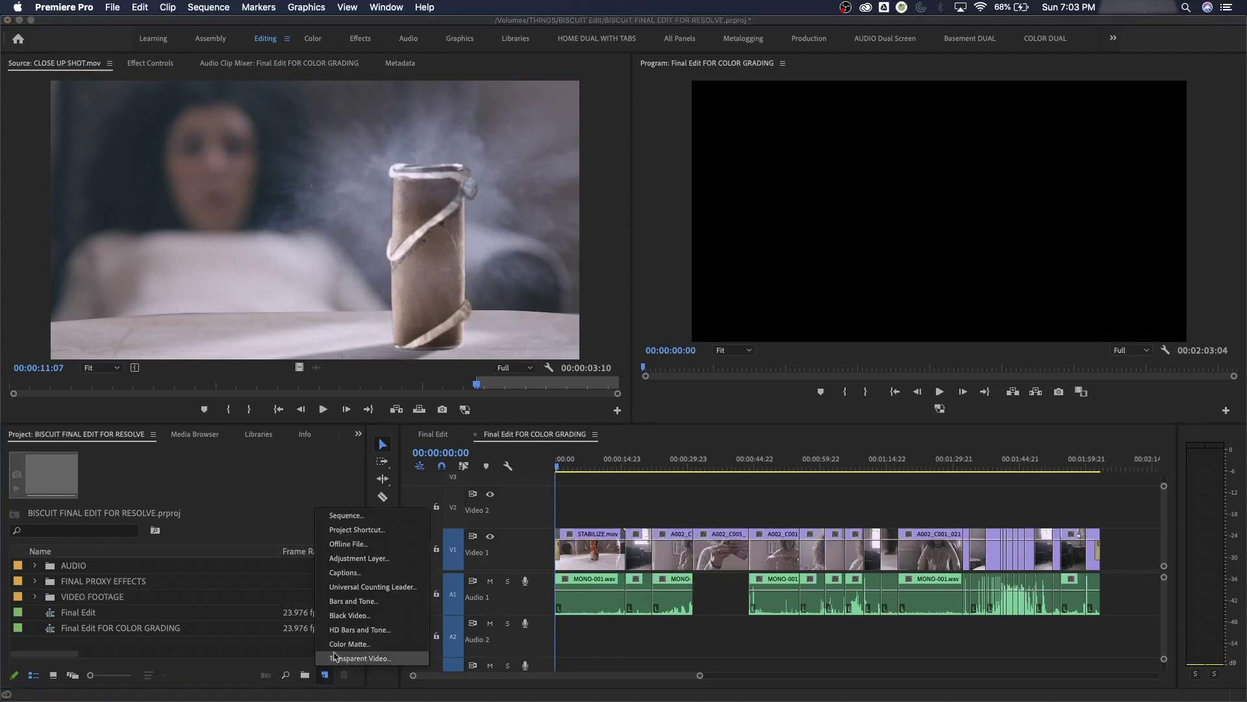
{"action": "left_click", "coordinate": [365, 616]}
{"action": "left_click", "coordinate": [704, 411]}
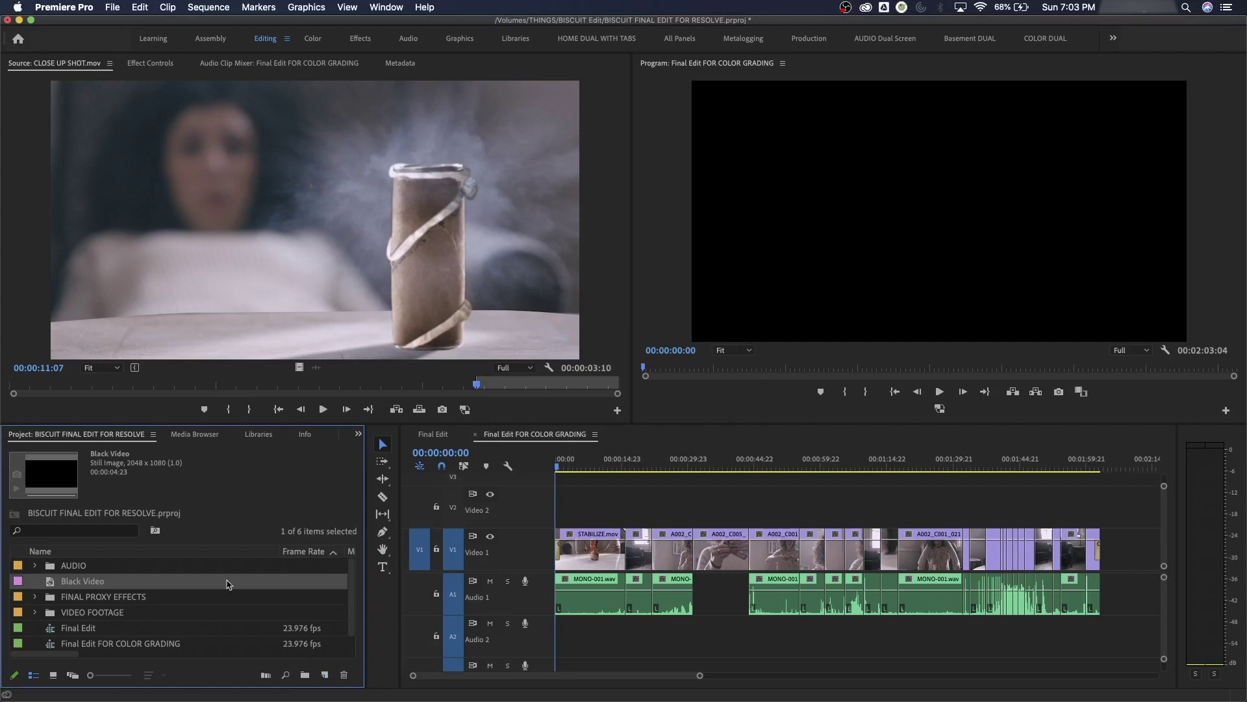
Mark a 3-second Black Video clip and insert it at the sequence start.
{"action": "double_click", "coordinate": [50, 587]}
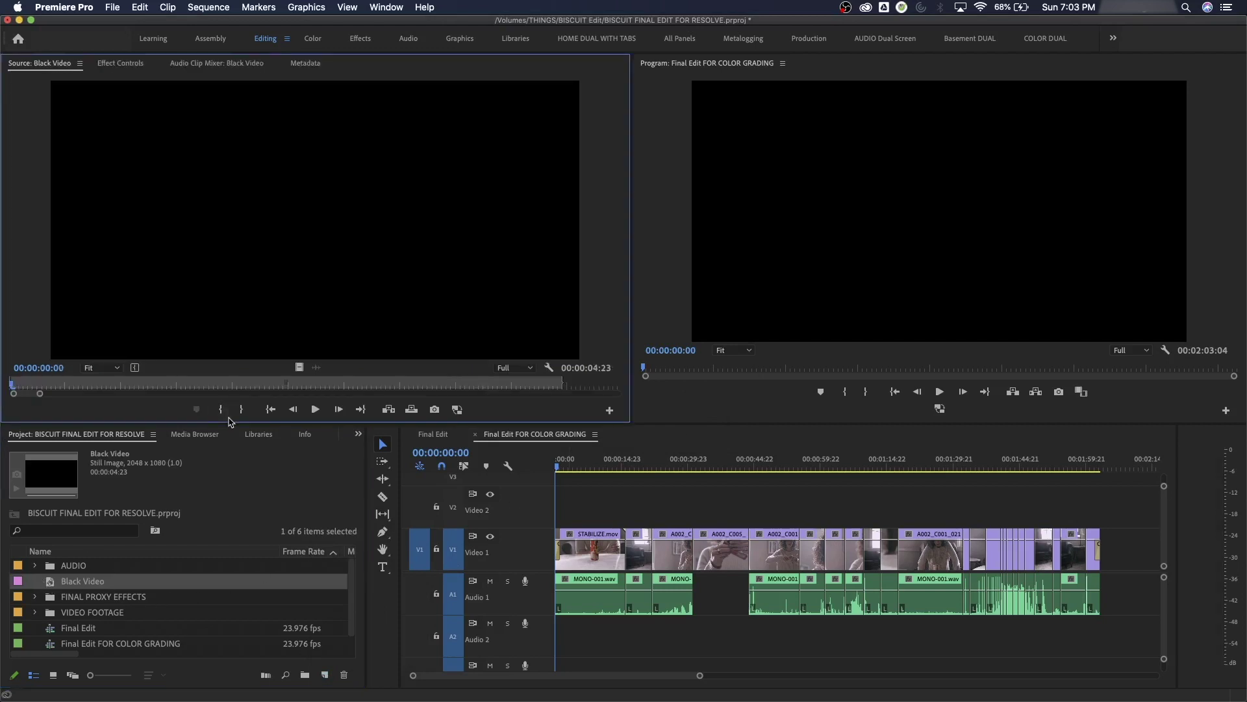
{"action": "type", "text": "3."}
{"action": "key", "text": "Return"}
{"action": "key", "text": "o"}
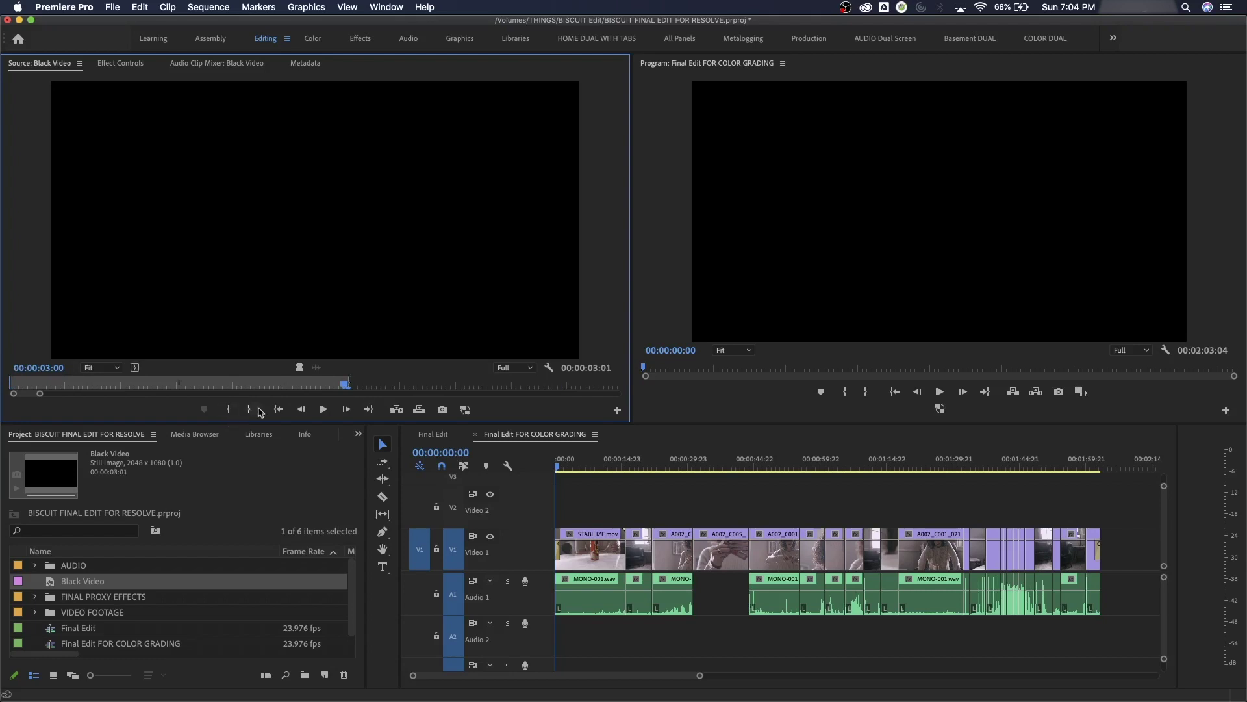
{"action": "key", "text": "comma"}
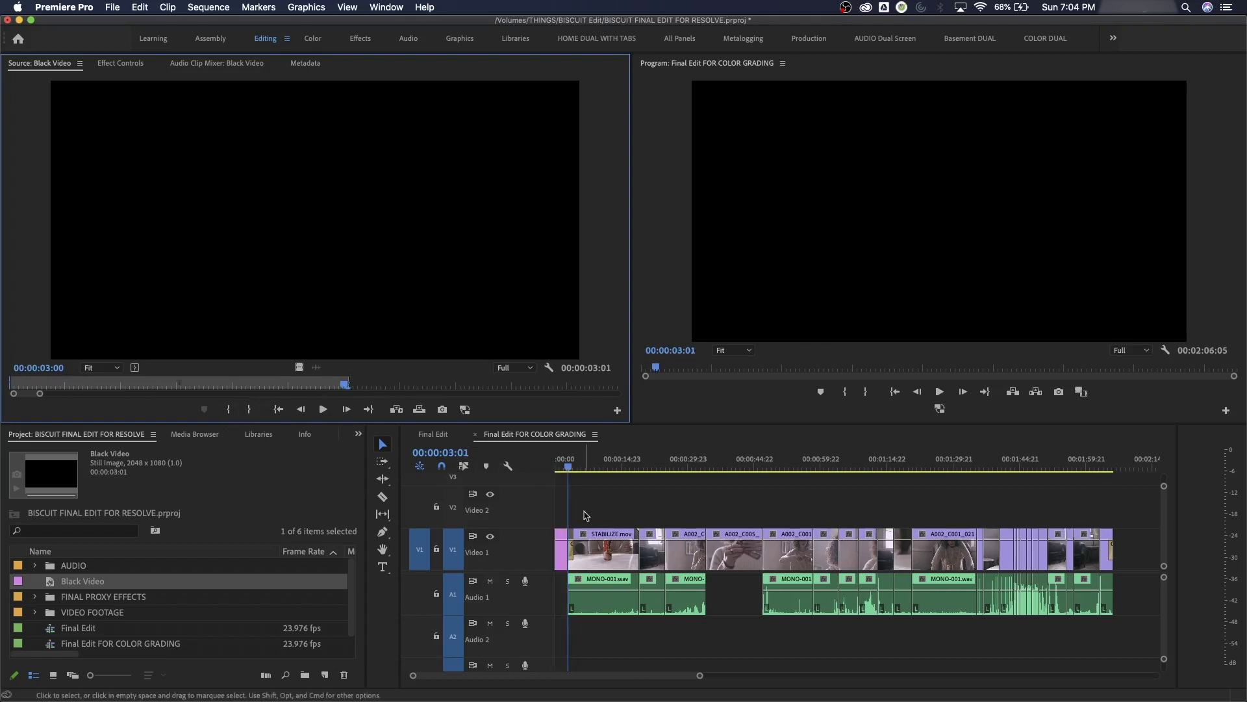
Add a Black Video clip at the sequence end after CLOSE UP SHOT.mov.
{"action": "left_click", "coordinate": [622, 494]}
{"action": "key", "text": "End"}
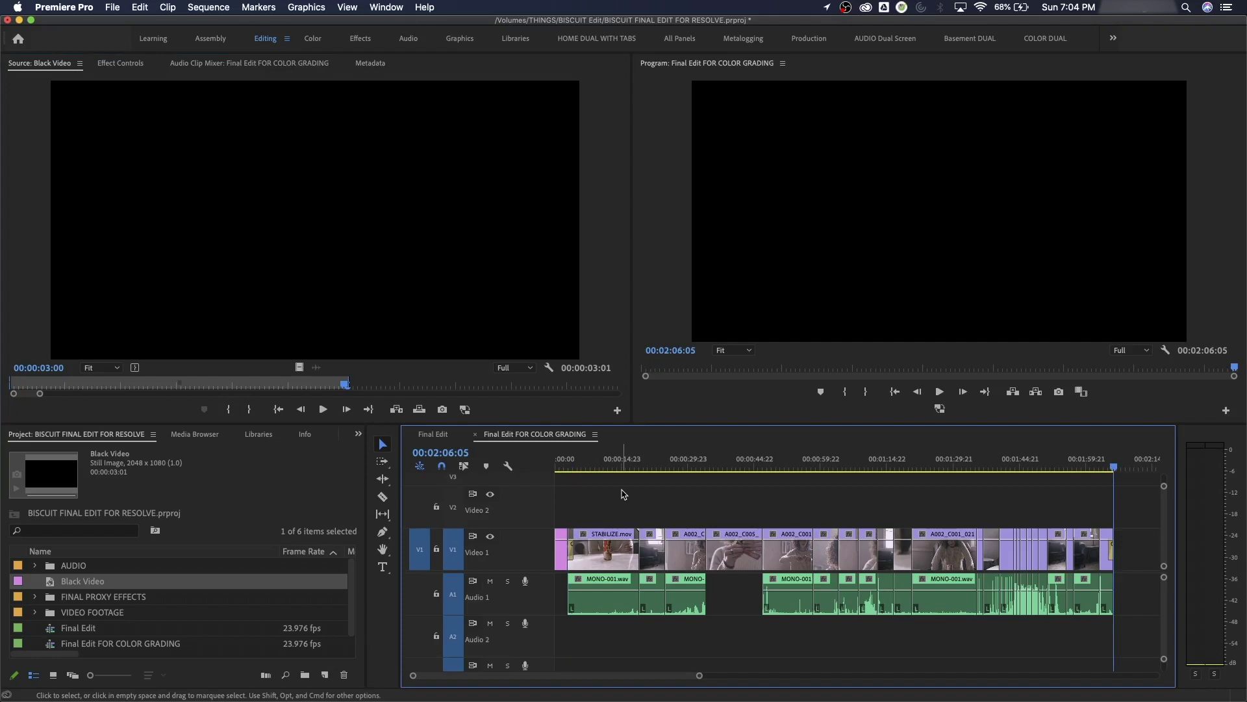
{"action": "key", "text": "comma"}
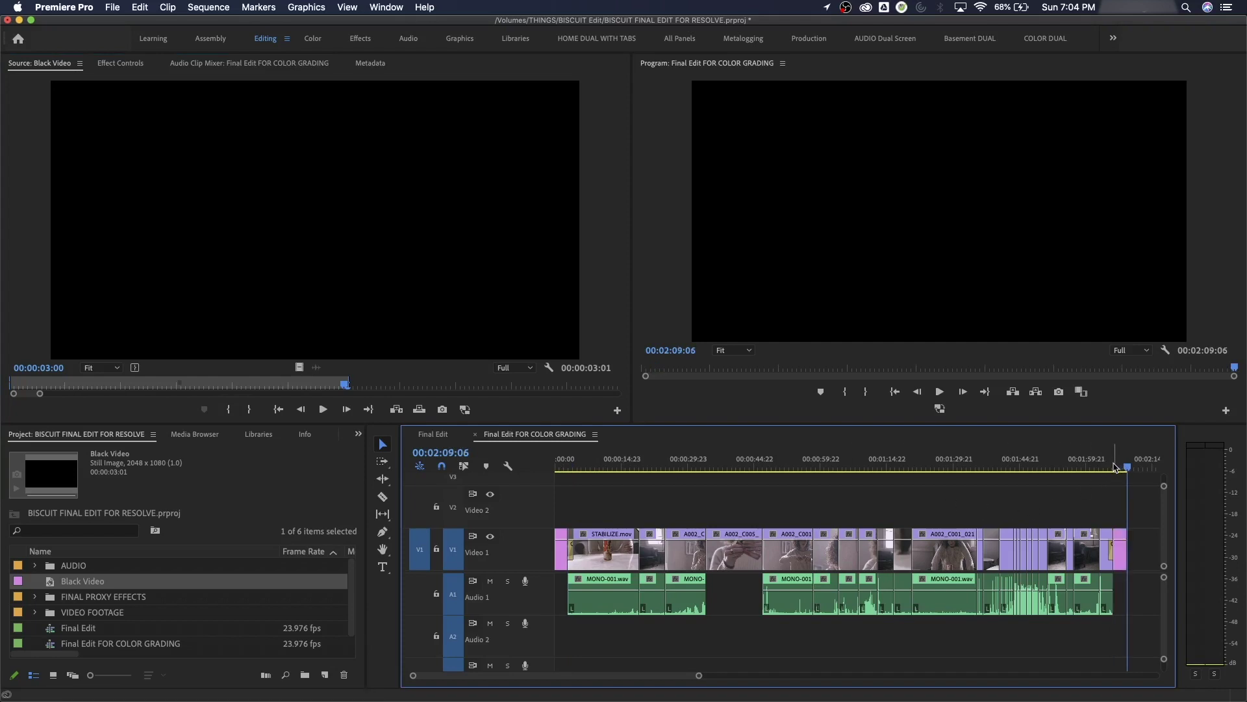
Play the sequence and its final seconds to confirm it dissolves into Black Video.
{"action": "key", "text": "Home"}
{"action": "key", "text": "space"}
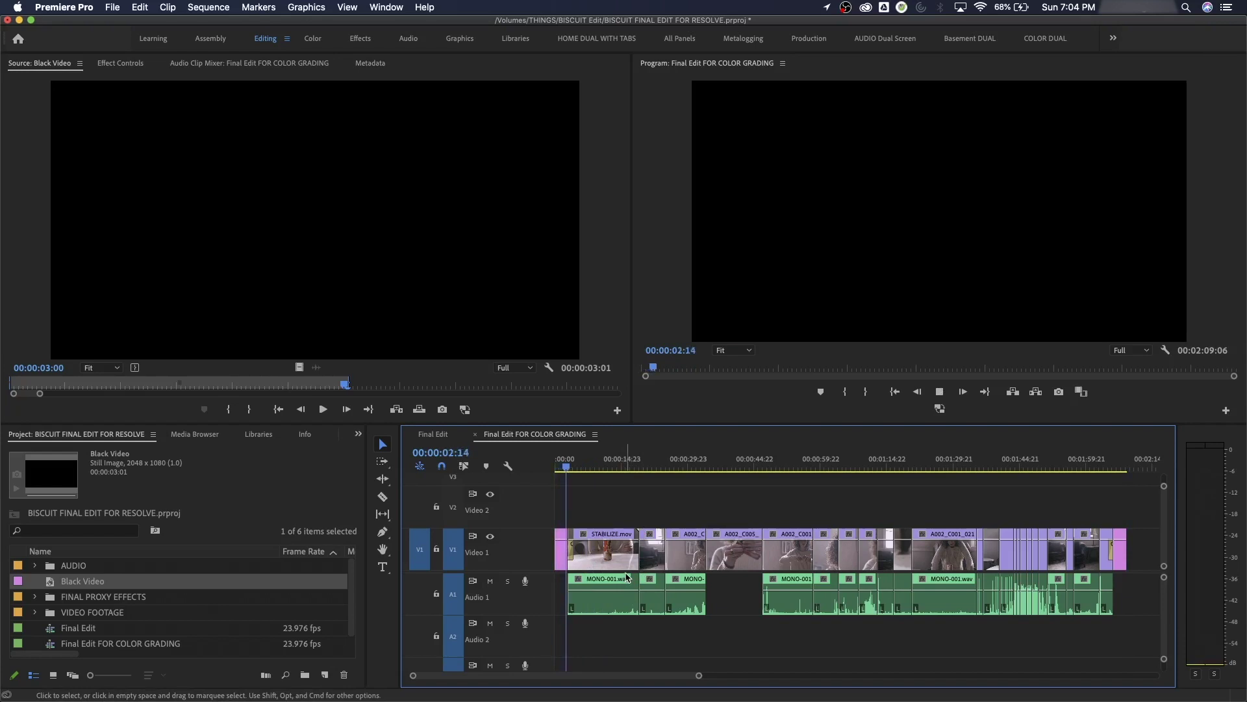
{"action": "left_click", "coordinate": [1107, 464]}
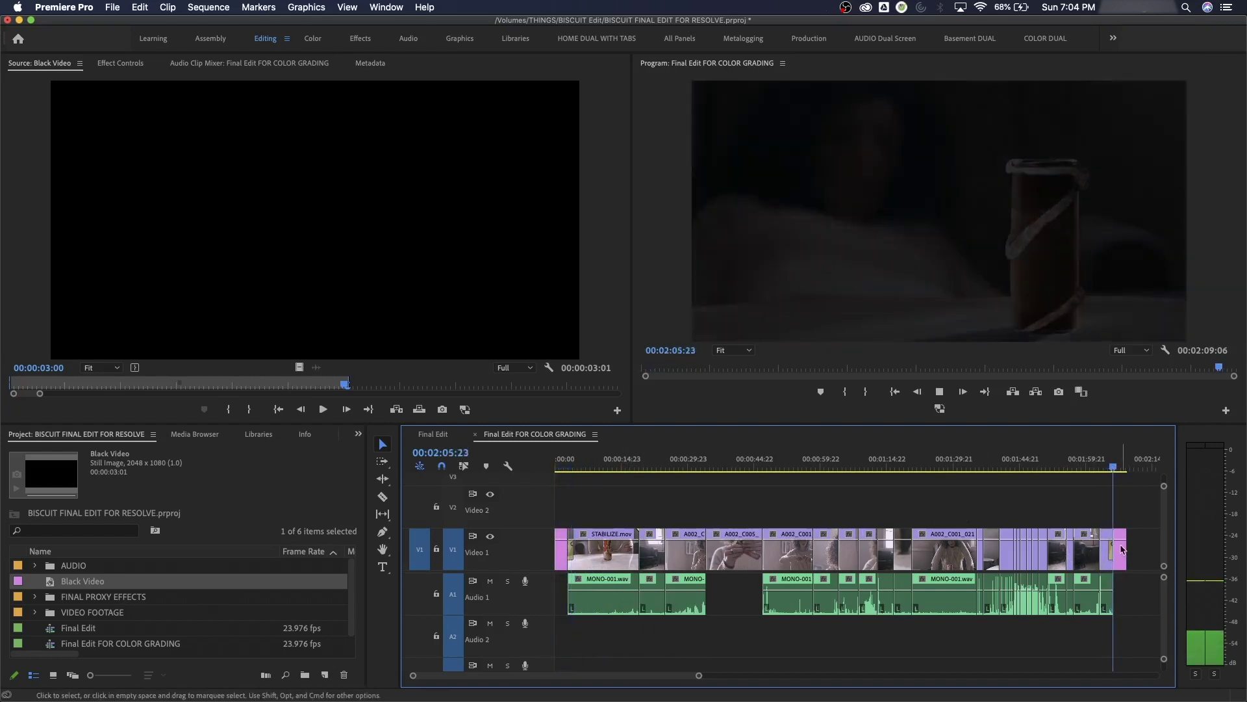
{"action": "key", "text": "="}
{"action": "key", "text": "="}
{"action": "key", "text": "="}
{"action": "key", "text": "space"}
Fit the whole sequence in view and bring the playhead back to the opening Black Video clip.
{"action": "left_click_drag", "start_coordinate": [884, 514], "coordinate": [933, 586]}
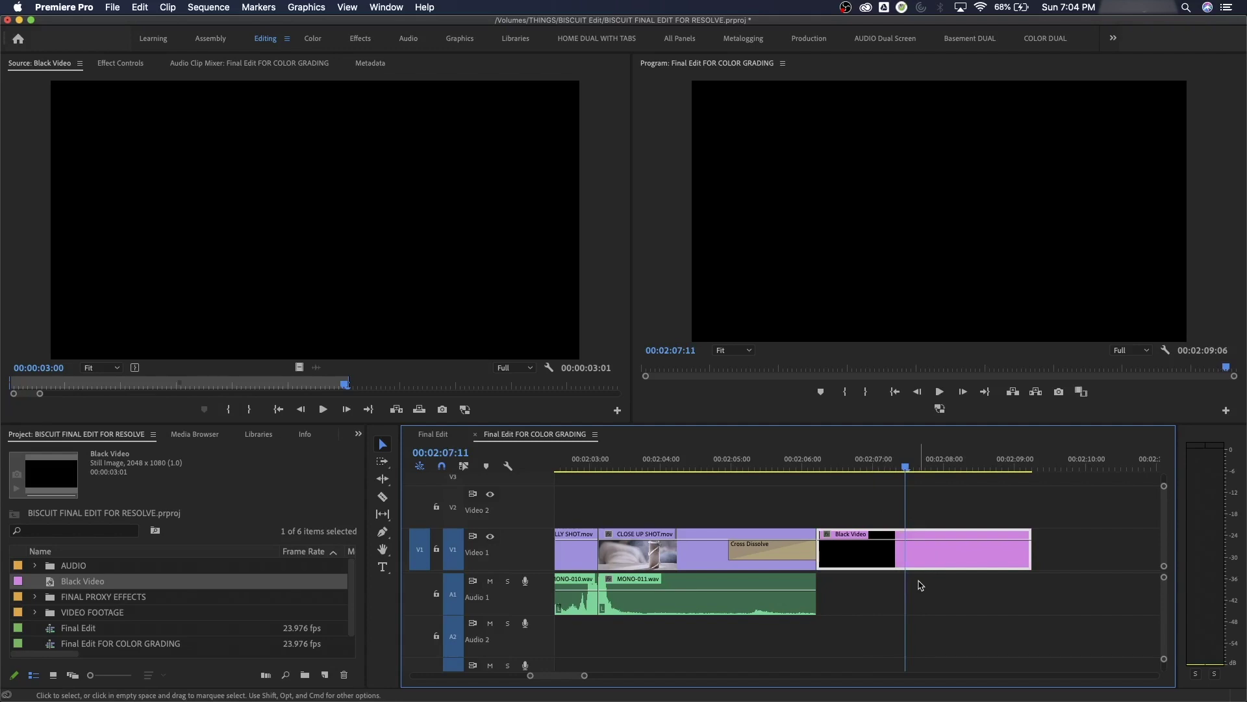
{"action": "key", "text": "backslash"}
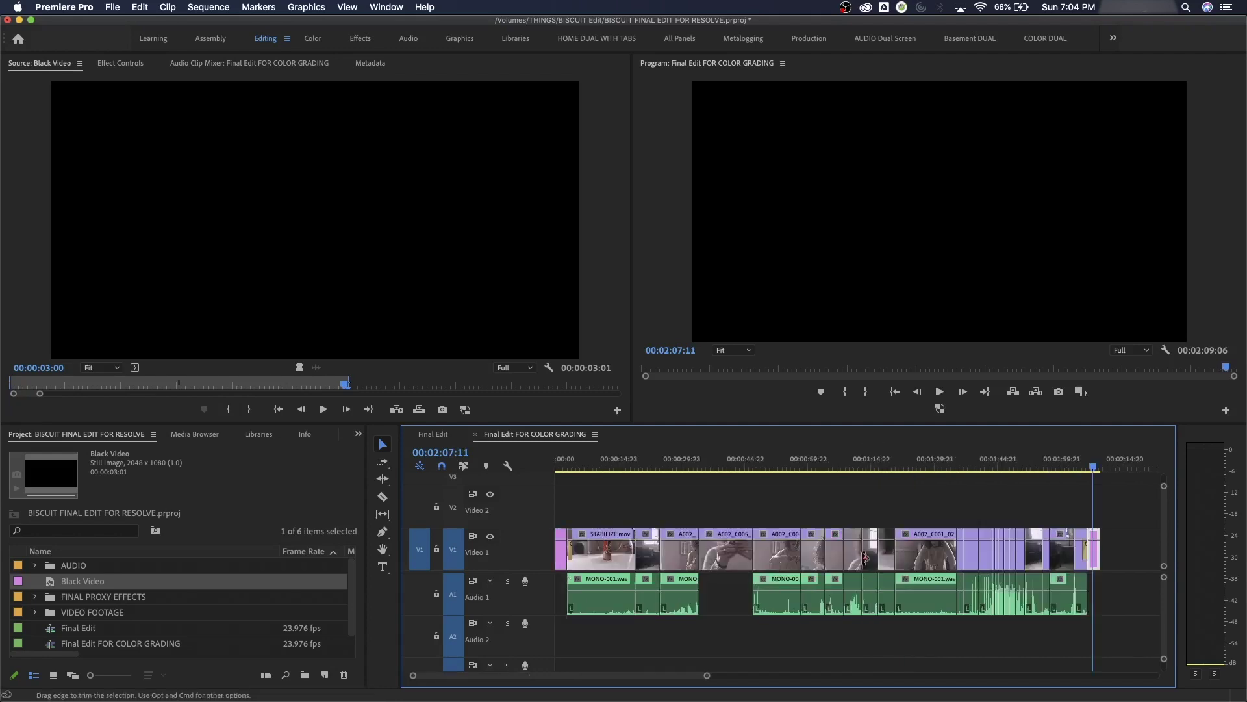
{"action": "left_click_drag", "start_coordinate": [579, 459], "coordinate": [560, 460]}
{"action": "left_click", "coordinate": [560, 557]}
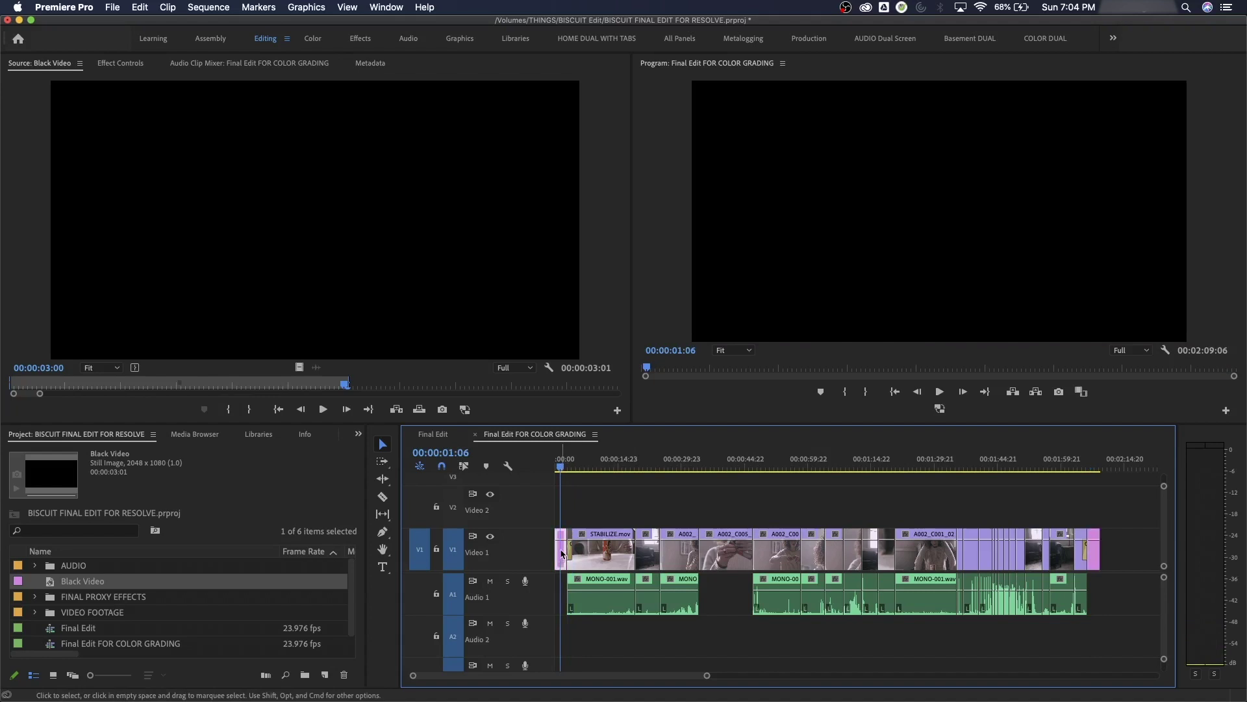
Zoom in on the opening Black Video clip, scrub to 00:00:01:12, and load Black Video in Source.
{"action": "key", "text": "equal"}
{"action": "key", "text": "equal"}
{"action": "key", "text": "equal"}
{"action": "key", "text": "equal"}
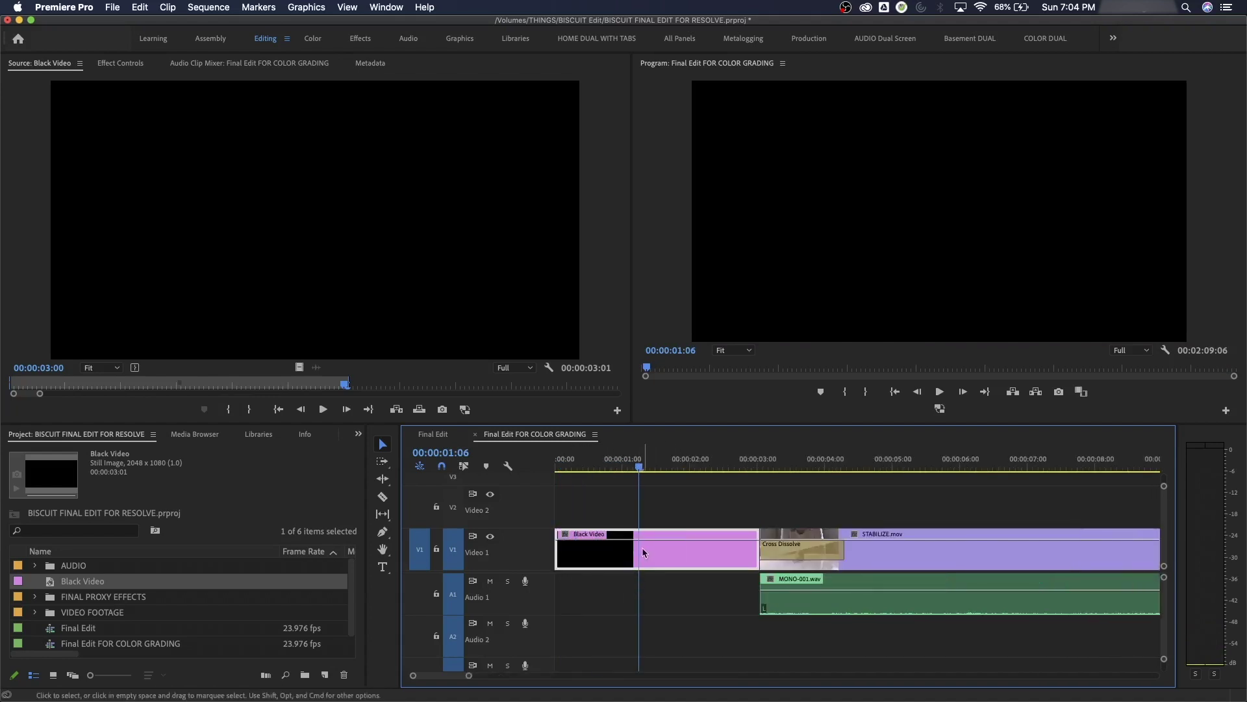
{"action": "left_click_drag", "start_coordinate": [725, 505], "coordinate": [647, 560]}
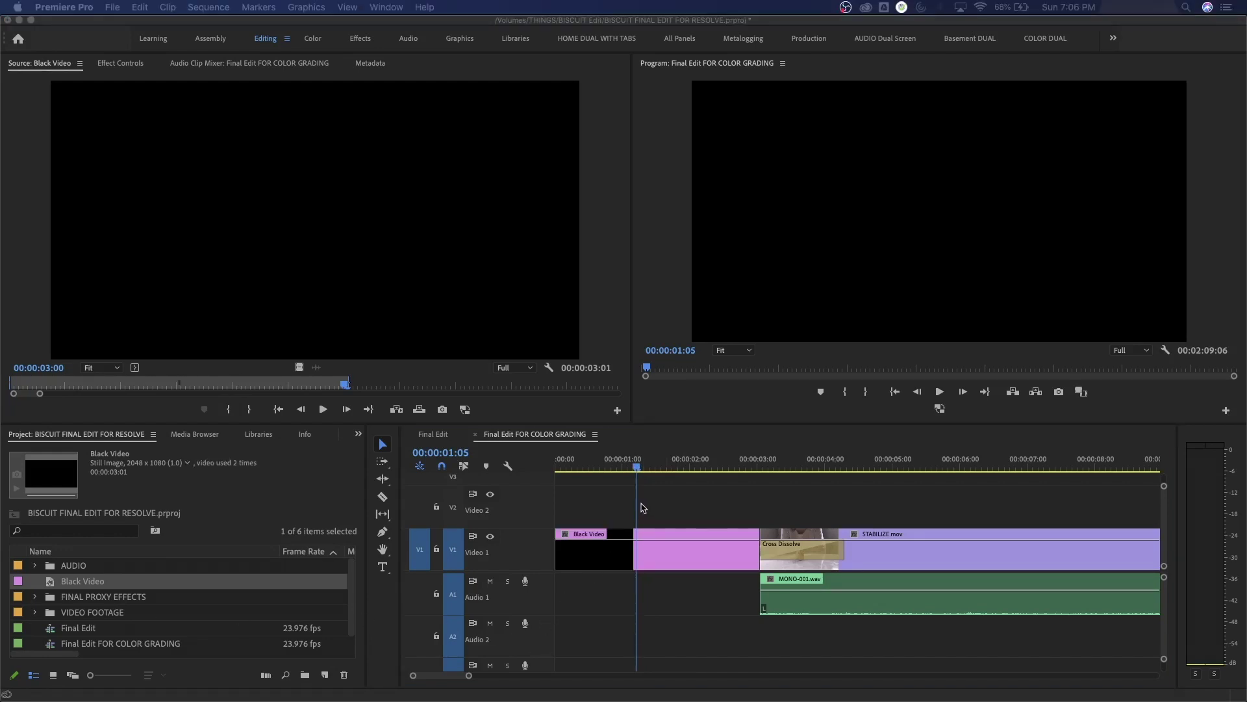
{"action": "left_click", "coordinate": [662, 500]}
{"action": "left_click", "coordinate": [695, 465]}
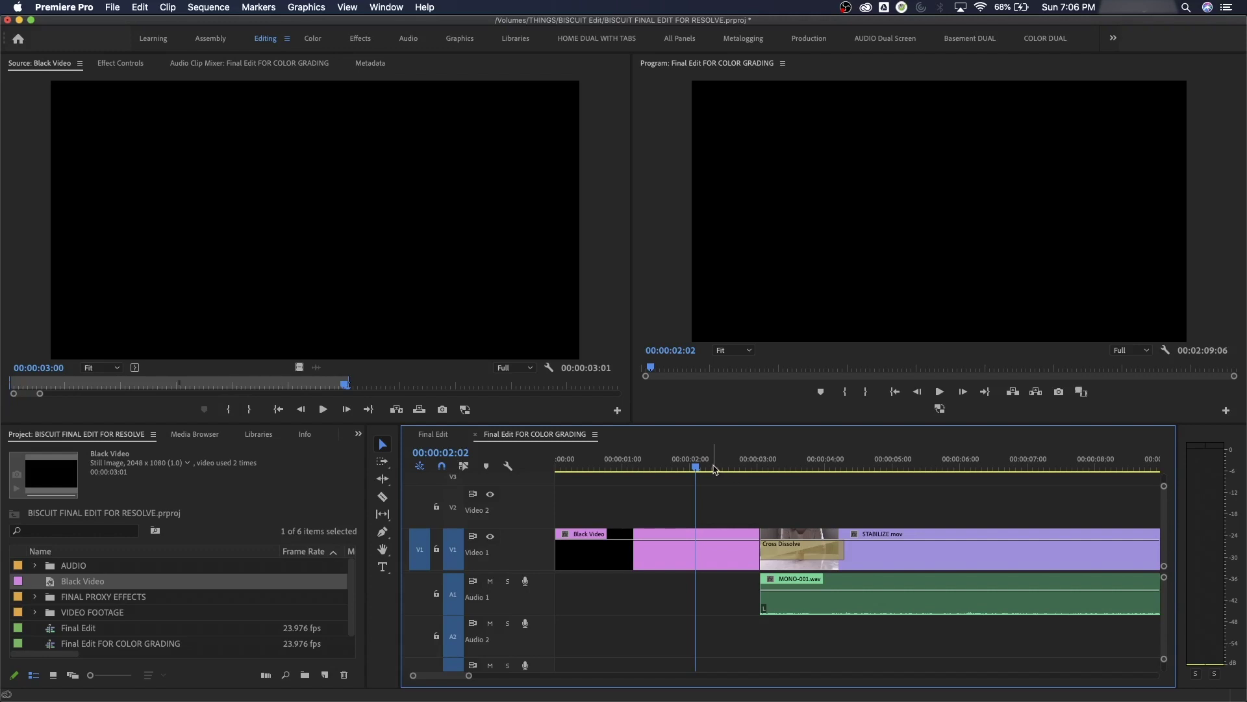
{"action": "left_click", "coordinate": [700, 533]}
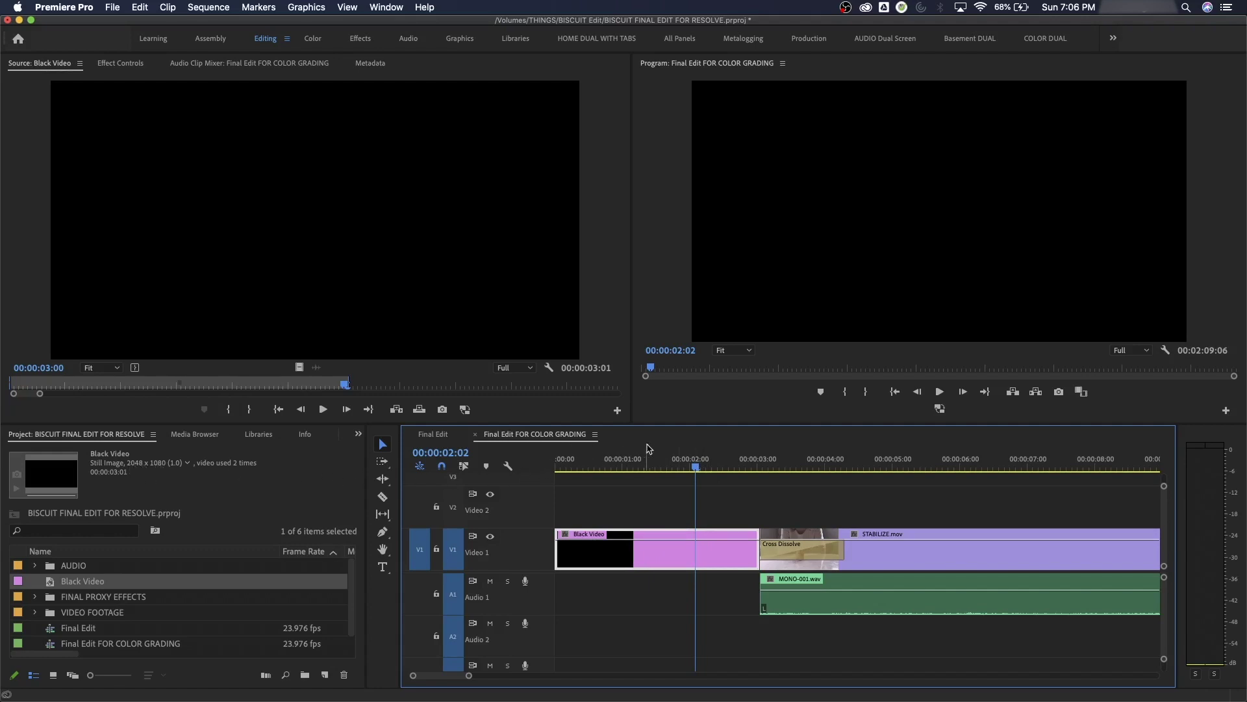
{"action": "left_click", "coordinate": [657, 467]}
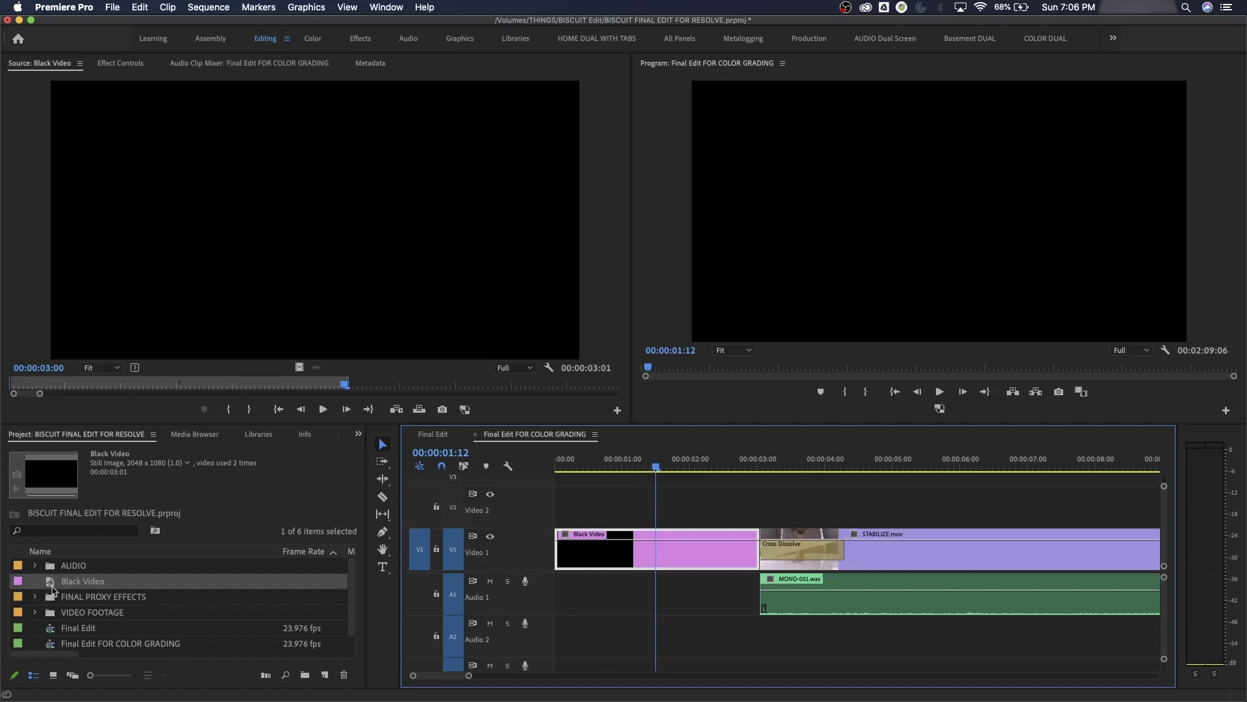
{"action": "double_click", "coordinate": [87, 579]}
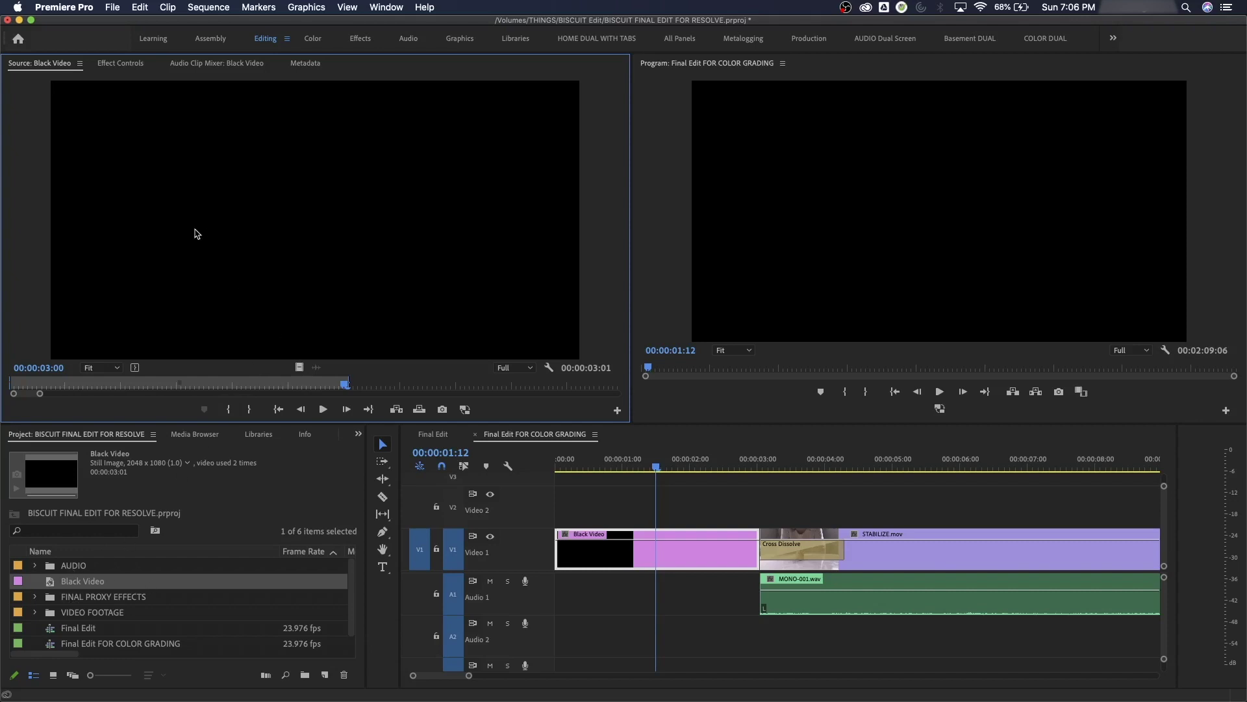
{"action": "left_click", "coordinate": [67, 586]}
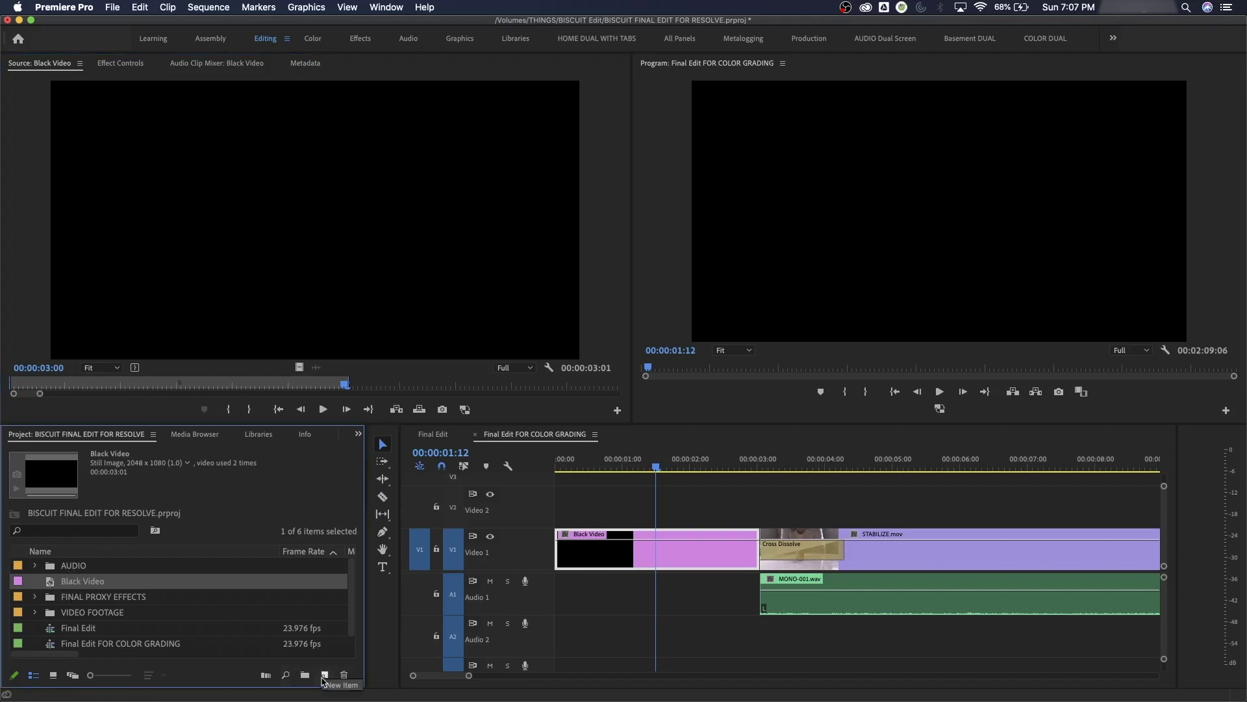
Start a new Black Video item and work out the doubled width 2048*2 in Calculator.
{"action": "left_click", "coordinate": [325, 676]}
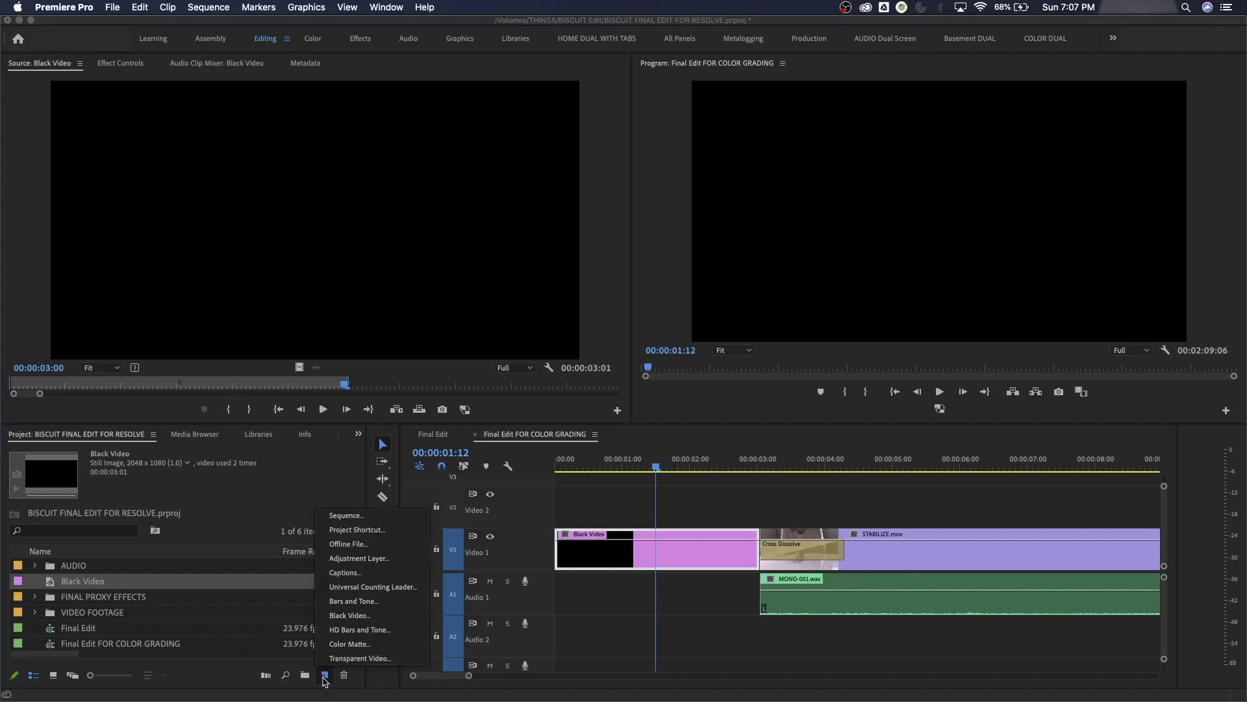
{"action": "left_click", "coordinate": [365, 615]}
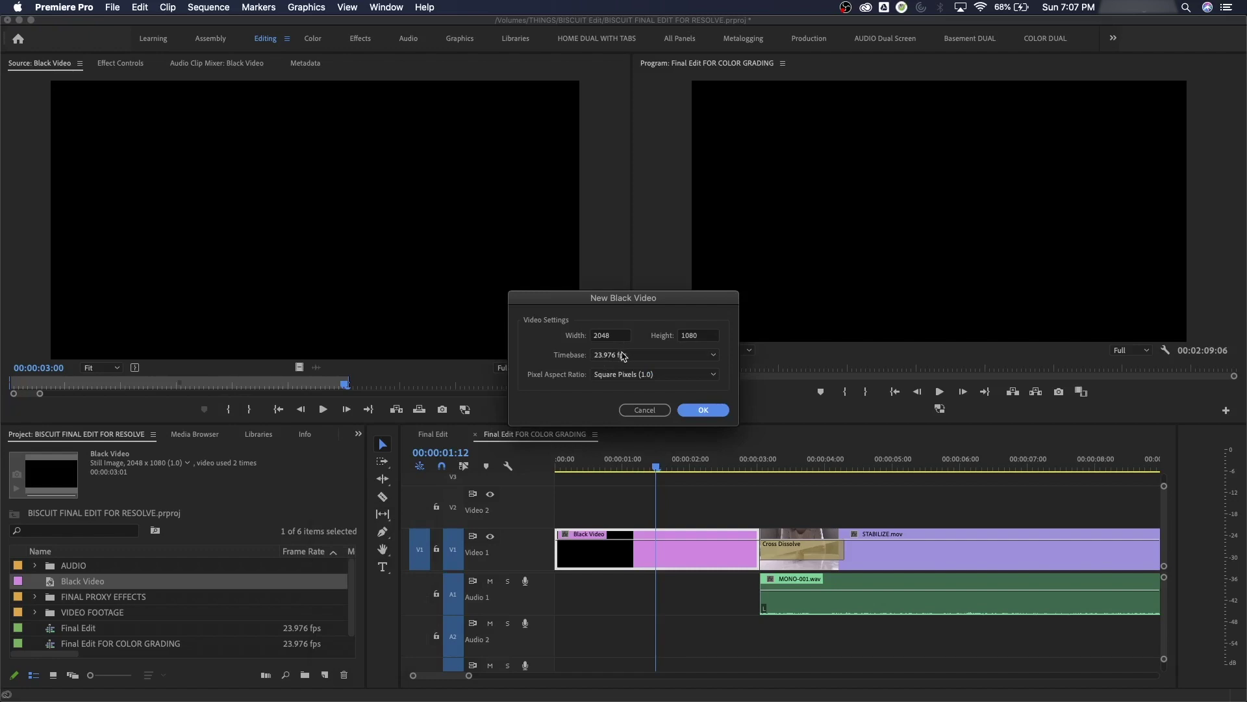
{"action": "key", "text": "super+space"}
{"action": "type", "text": "cal"}
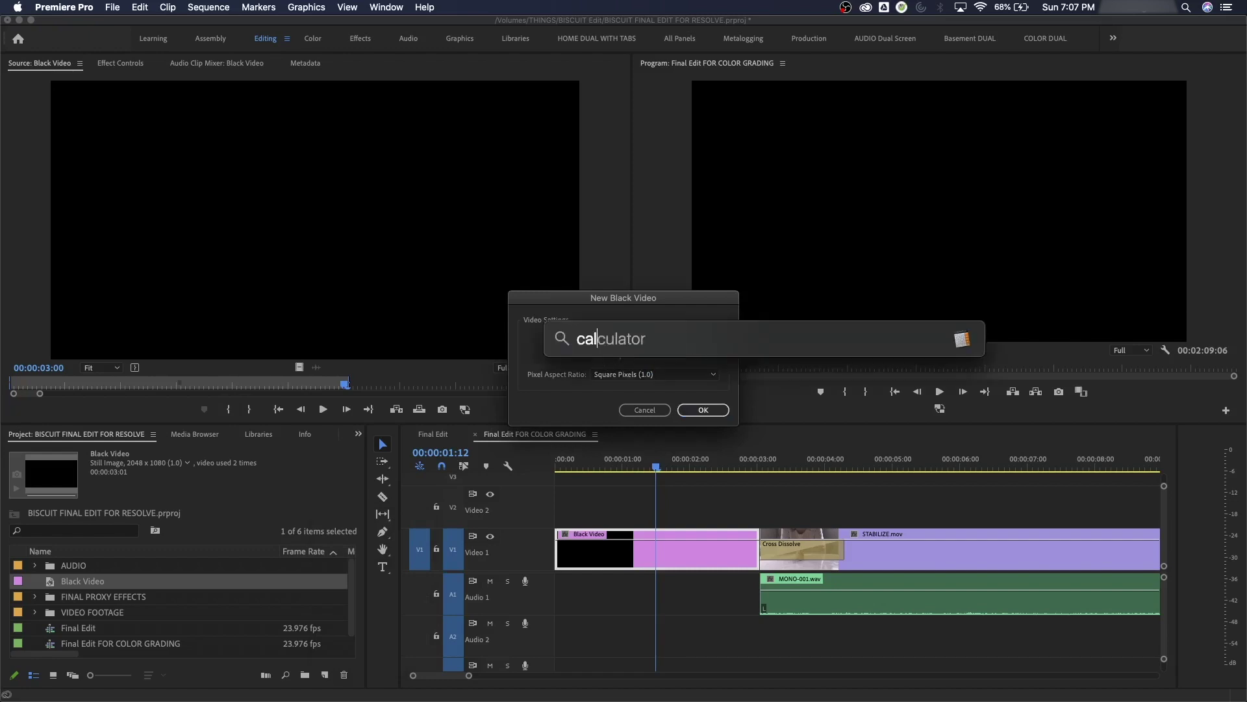
{"action": "type", "text": "c"}
{"action": "key", "text": "Return"}
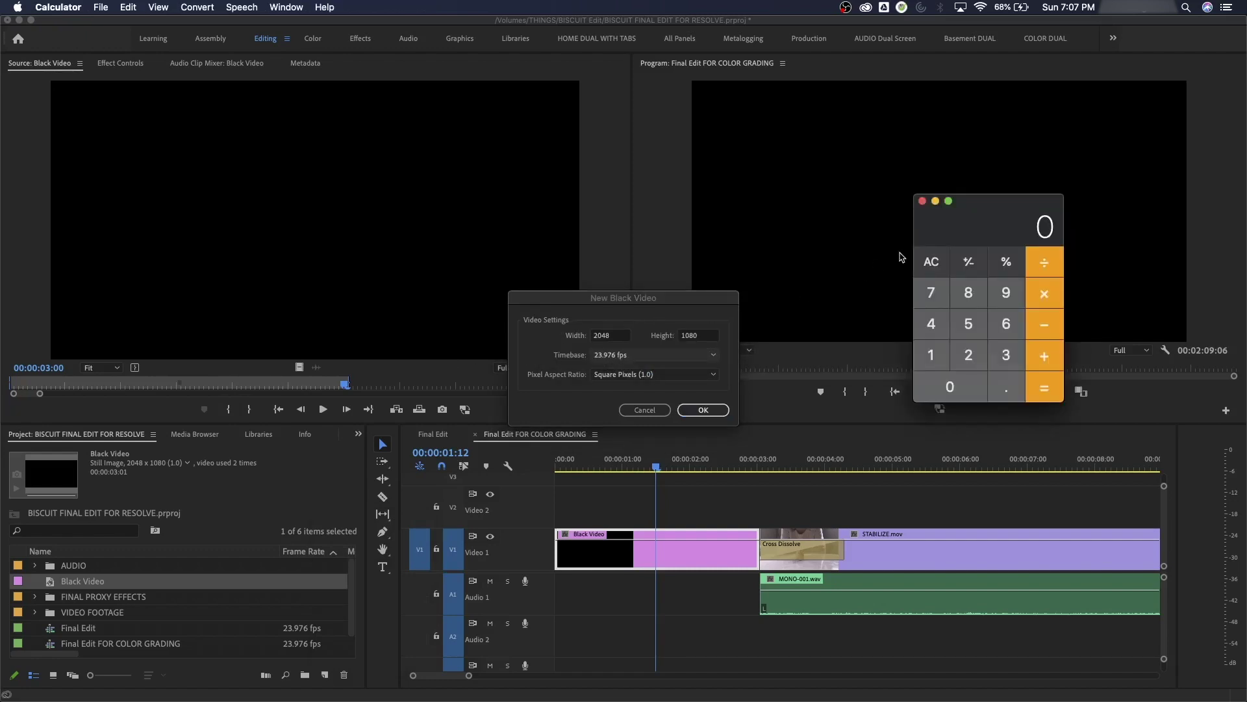
{"action": "type", "text": "2048*2"}
{"action": "key", "text": "Return"}
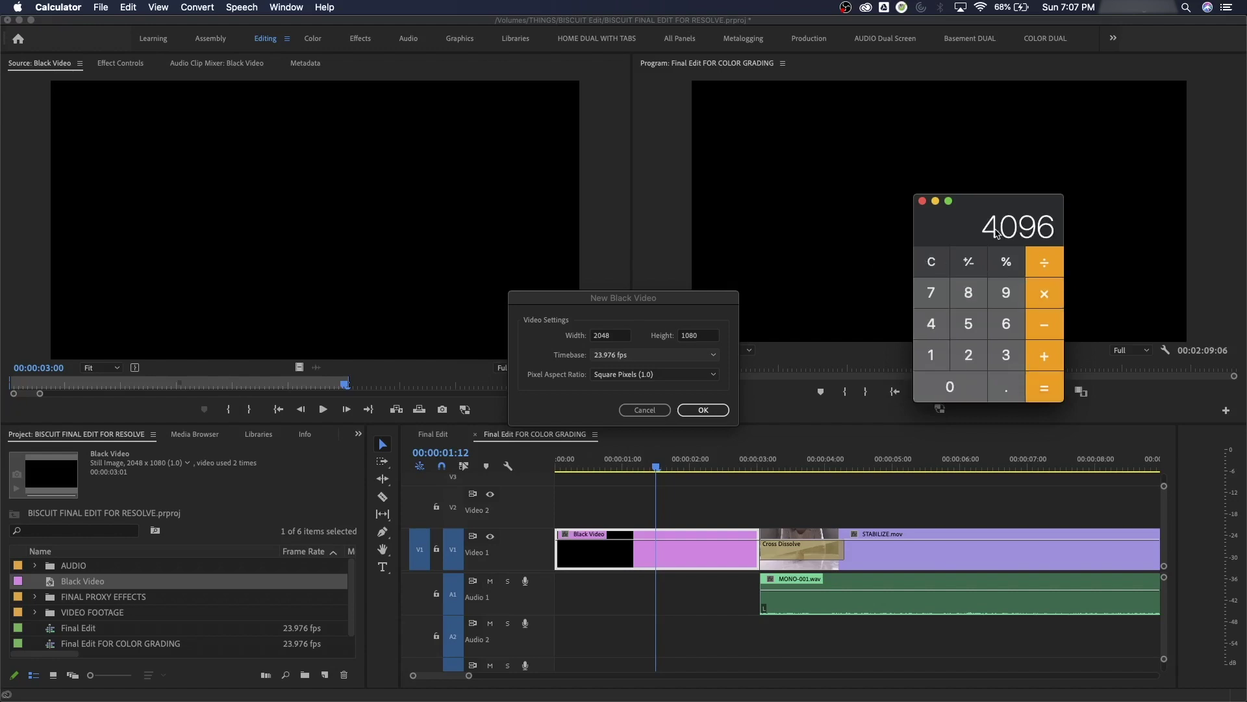
{"action": "left_click", "coordinate": [601, 335]}
Set the new black video to 4096 × 2160 and create it.
{"action": "double_click", "coordinate": [592, 335]}
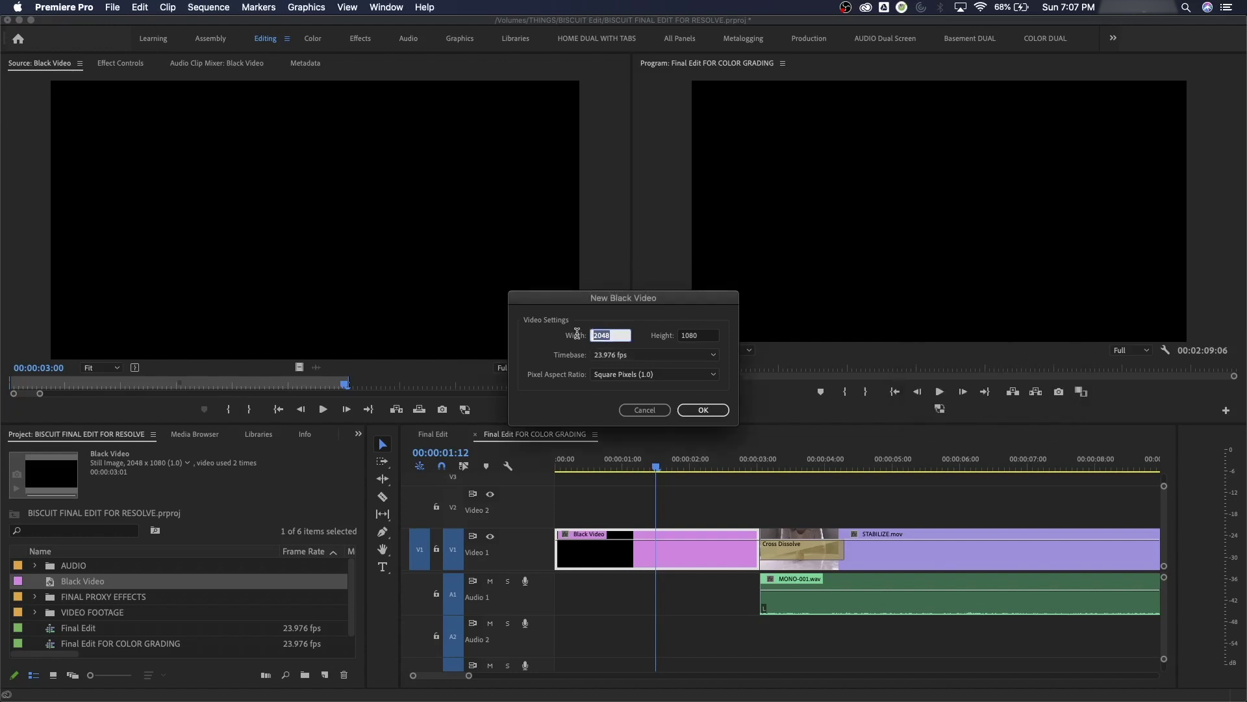
{"action": "type", "text": "4096"}
{"action": "left_click", "coordinate": [647, 324]}
{"action": "left_click", "coordinate": [697, 342]}
{"action": "type", "text": "216"}
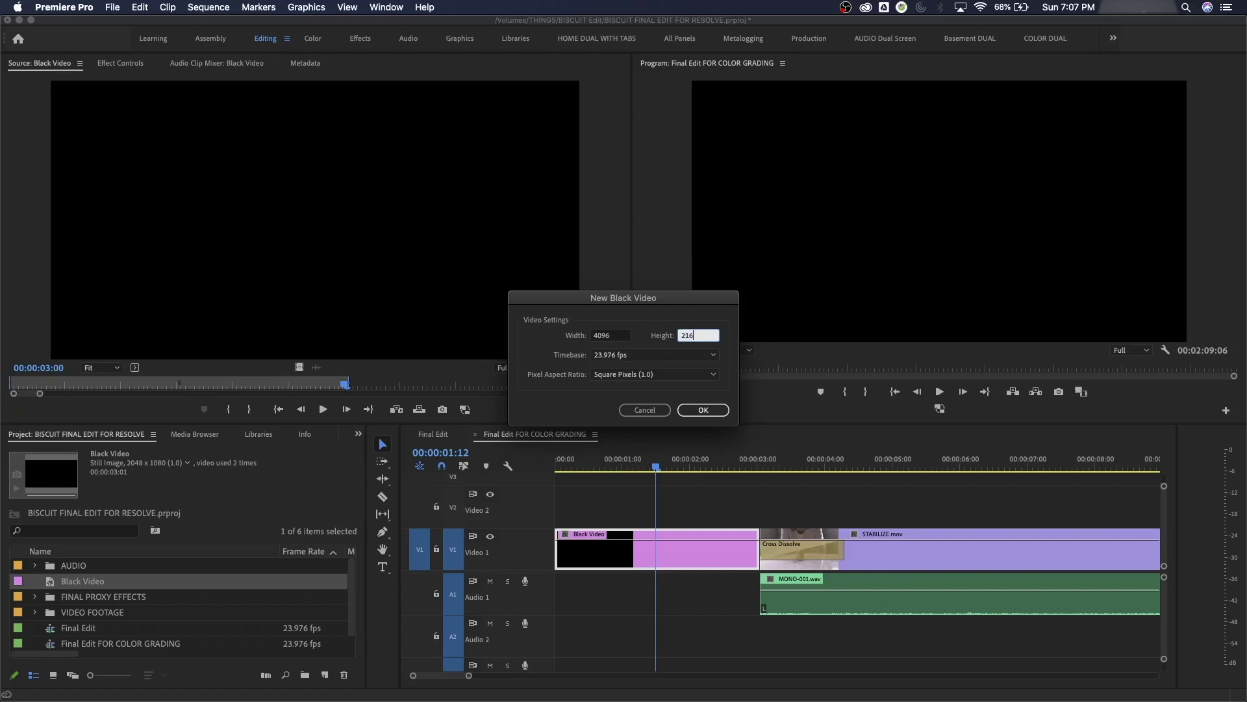
{"action": "left_click_drag", "start_coordinate": [632, 304], "coordinate": [649, 301]}
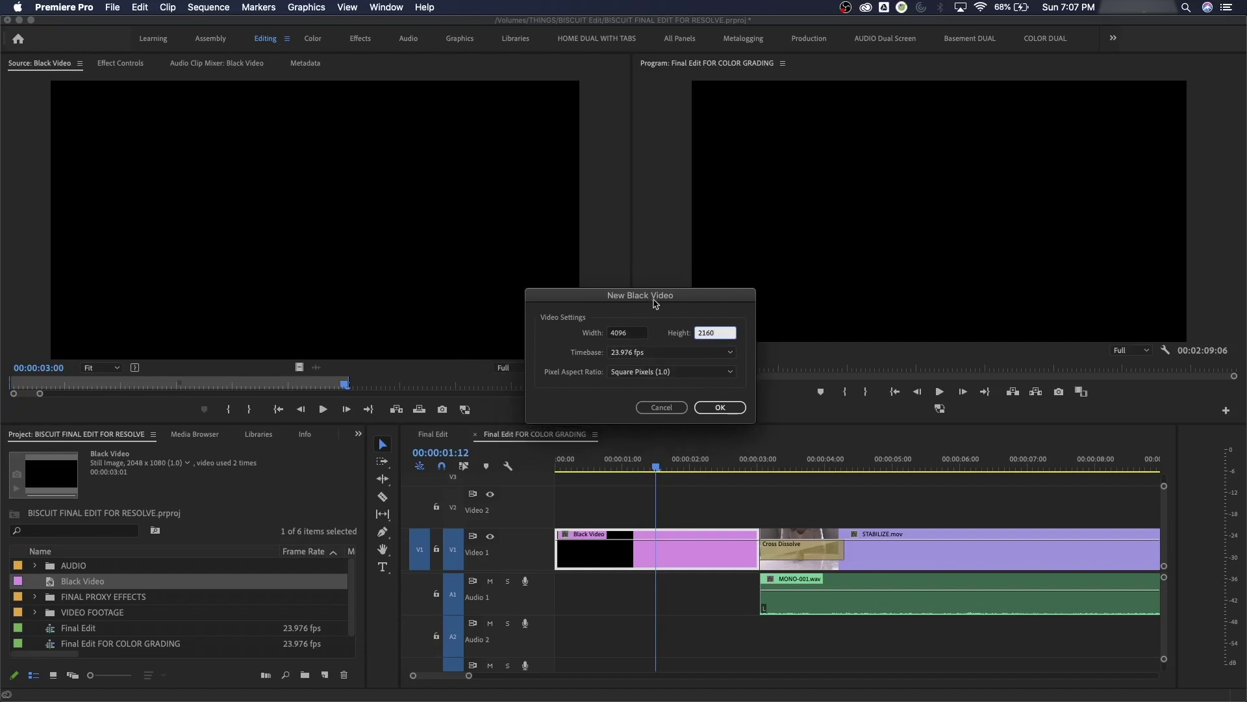
{"action": "left_click", "coordinate": [730, 409]}
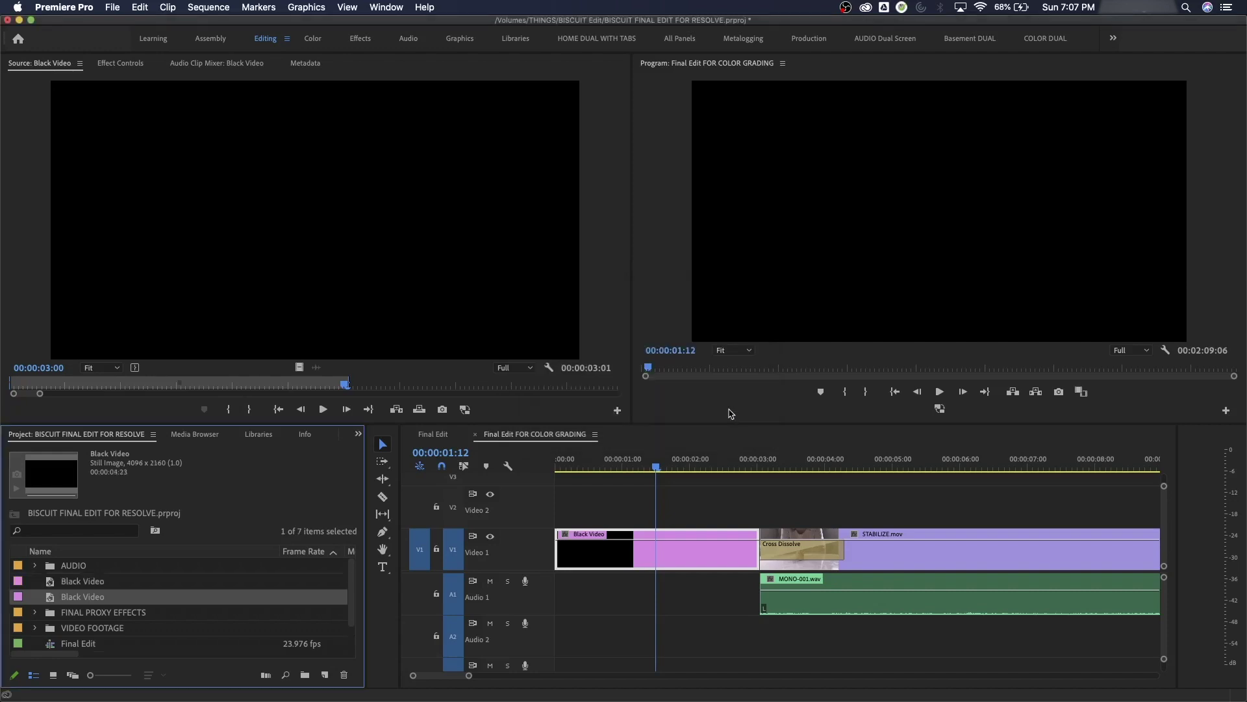
Rename the new item 'Black Video 4K' and the original one 'Black Video 2K'.
{"action": "left_click", "coordinate": [71, 602]}
{"action": "left_click", "coordinate": [114, 596]}
{"action": "type", "text": "4K"}
{"action": "key", "text": "Tab"}
{"action": "left_click", "coordinate": [97, 582]}
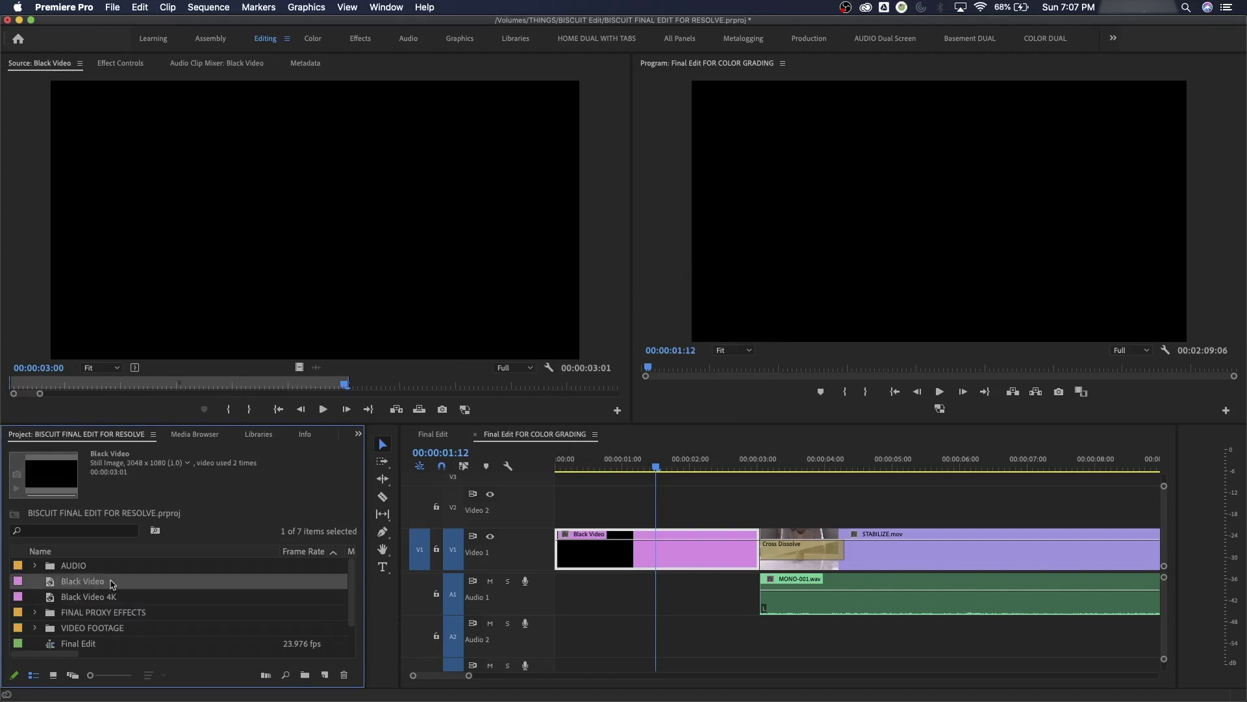
{"action": "left_click", "coordinate": [120, 584]}
{"action": "type", "text": "2K"}
{"action": "key", "text": "Return"}
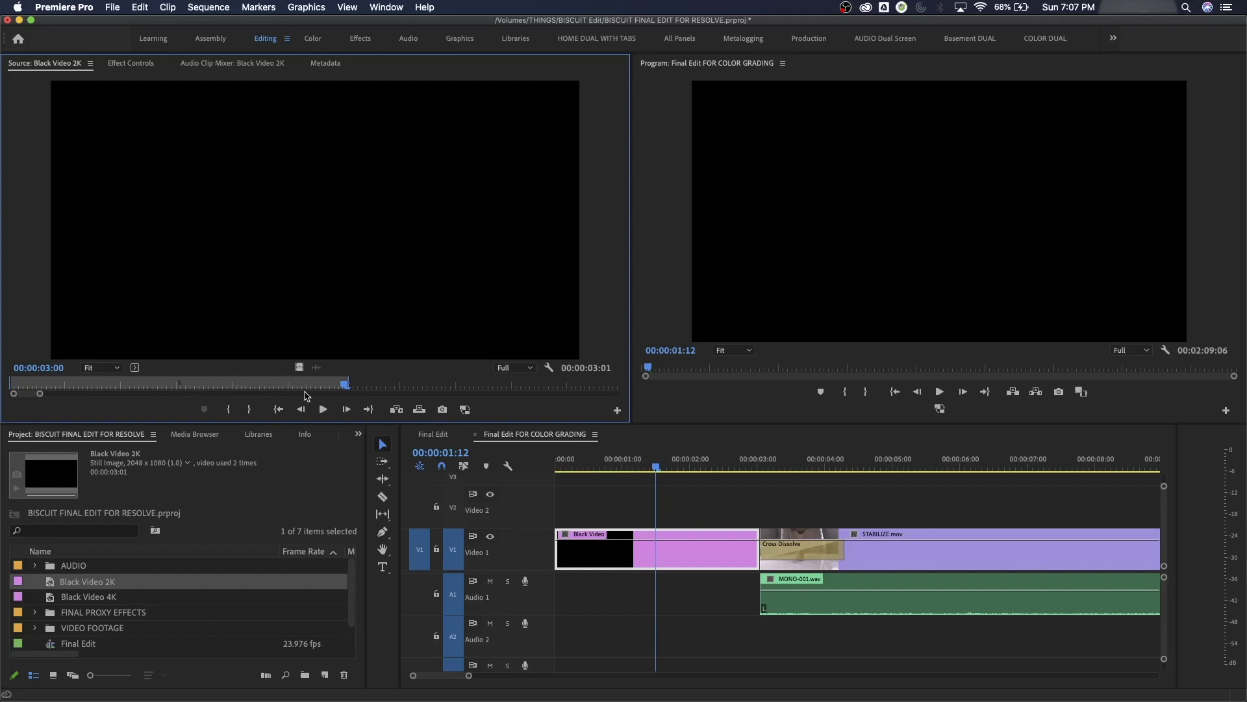
Set Black Video 2K's export to Apple ProRes 422 Proxy, no audio, Clip In/Out range.
{"action": "key", "text": "super+m"}
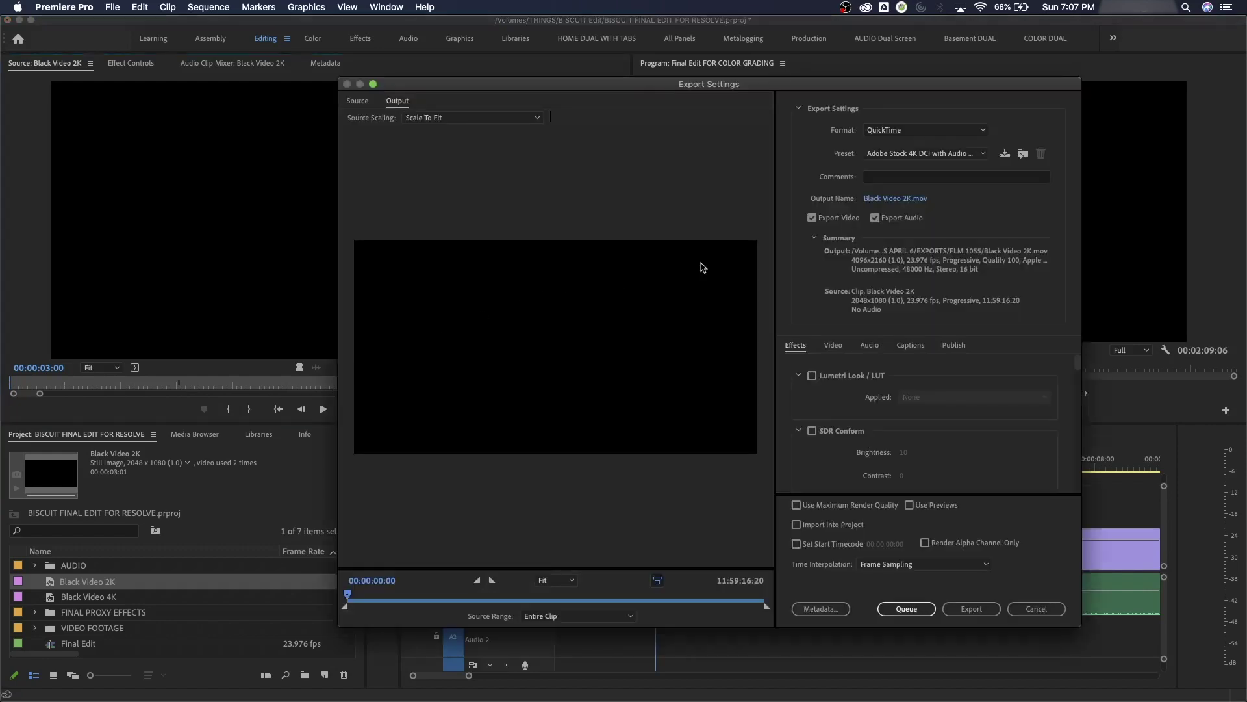
{"action": "left_click", "coordinate": [900, 156]}
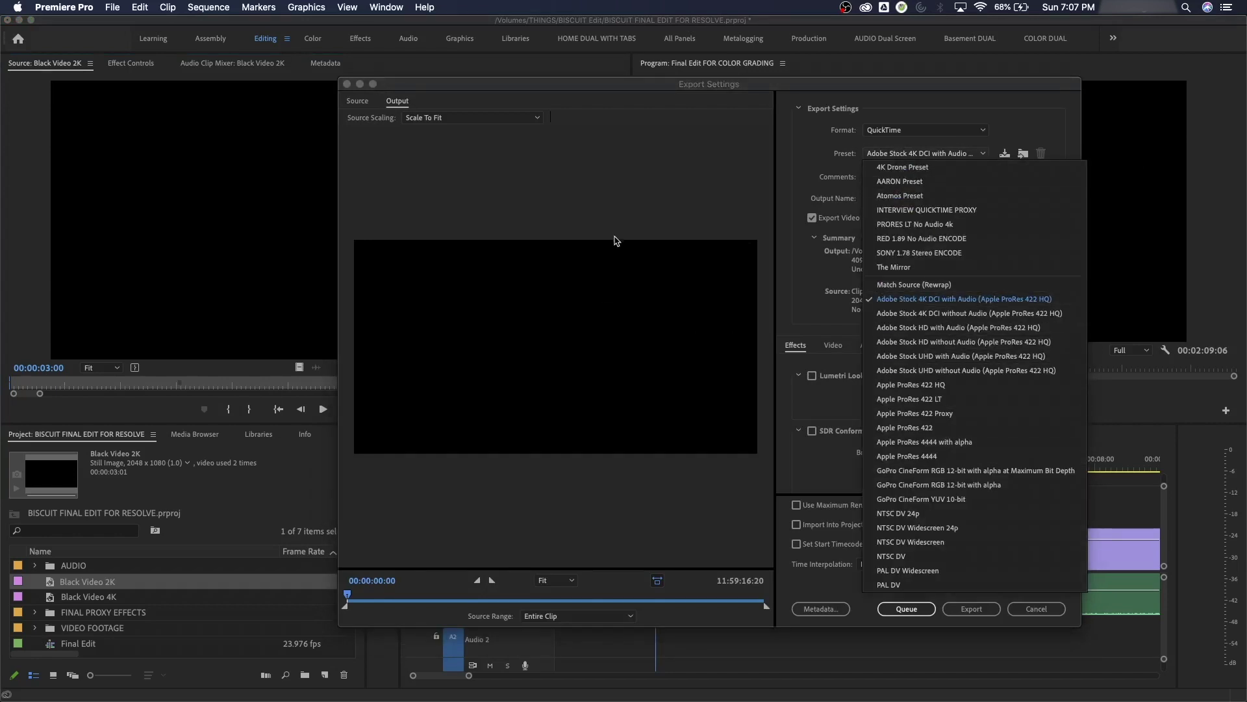
{"action": "left_click", "coordinate": [939, 415]}
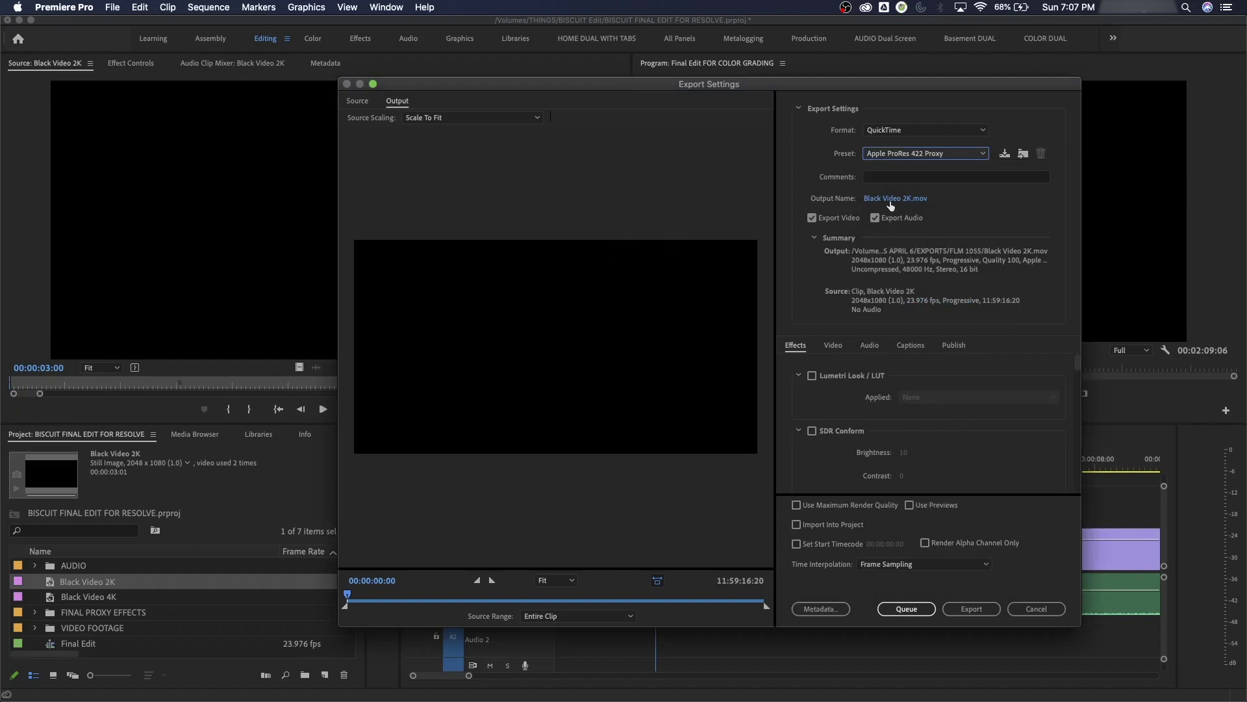
{"action": "left_click", "coordinate": [875, 217]}
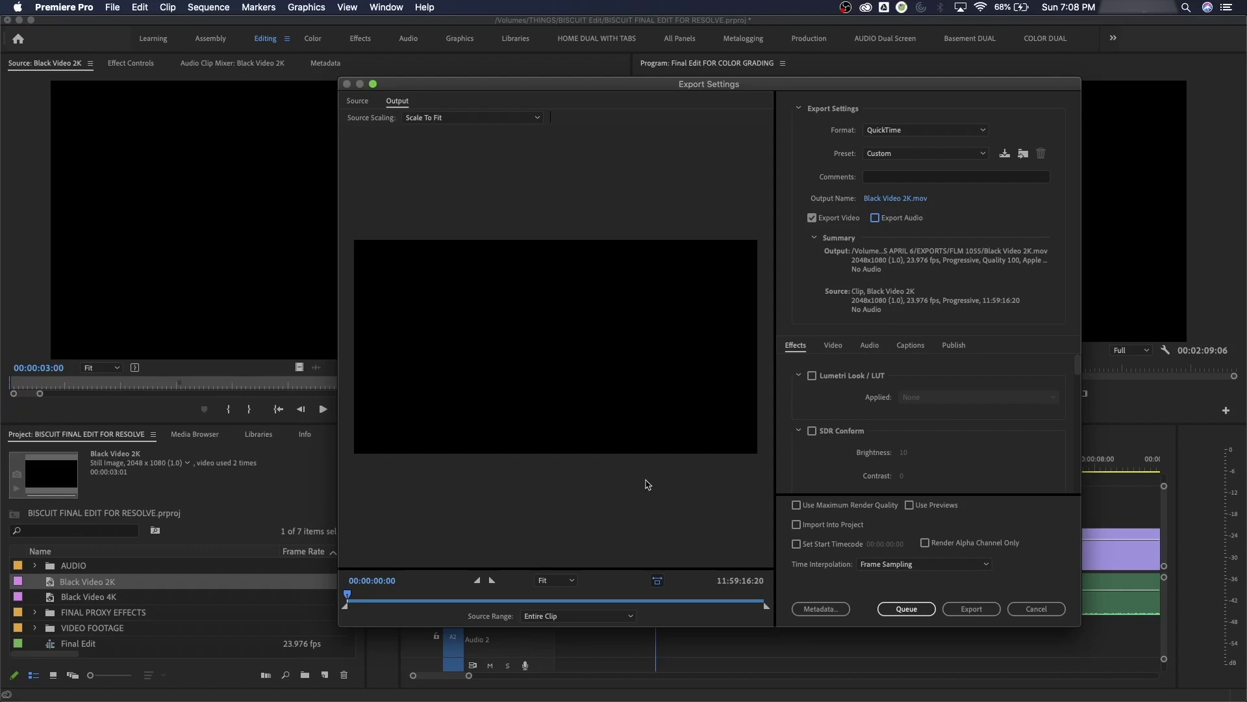
{"action": "left_click", "coordinate": [555, 616]}
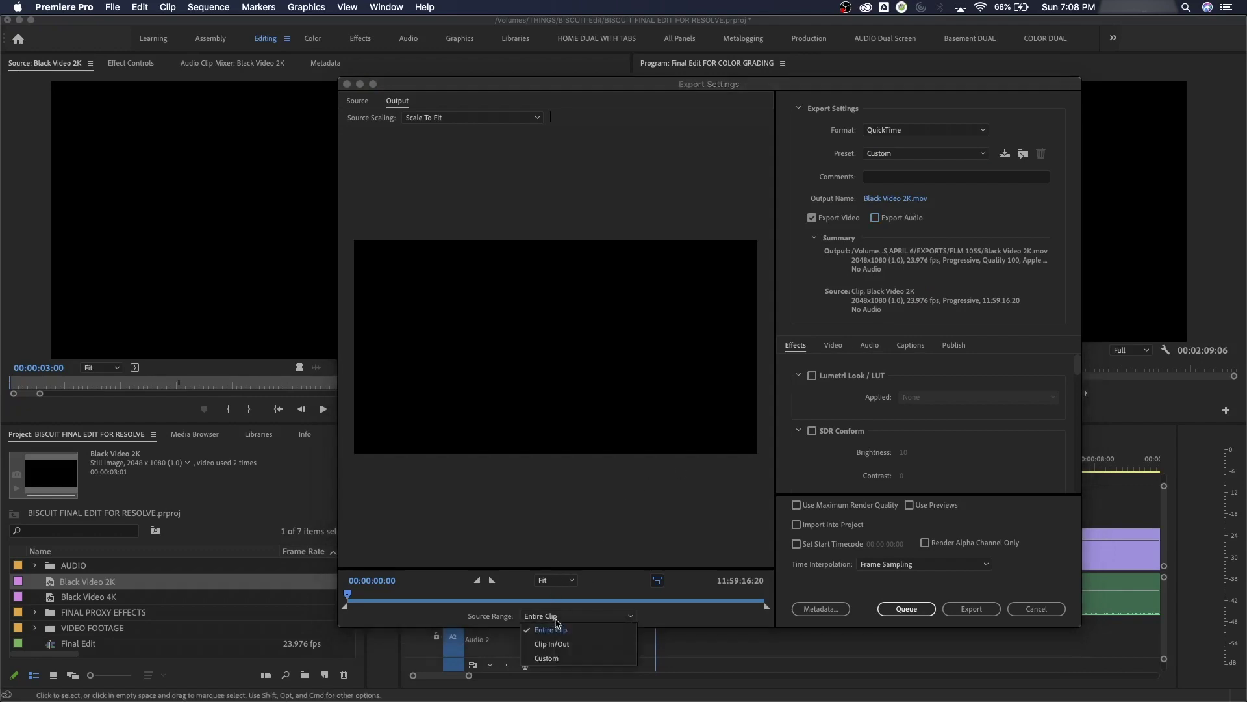
{"action": "left_click", "coordinate": [557, 645]}
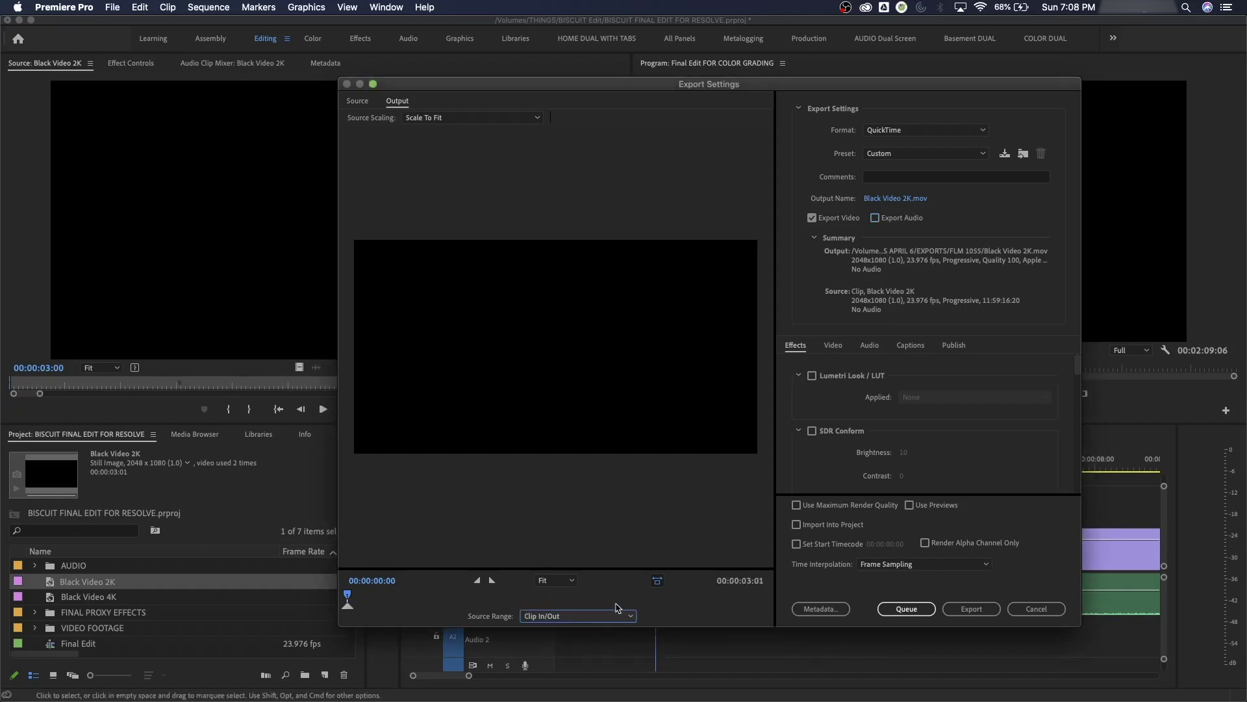
Export it into BISCUIT RESOLVE PROXIES, then load Black Video 4K at the three-second point.
{"action": "left_click", "coordinate": [896, 198]}
{"action": "left_click", "coordinate": [652, 182]}
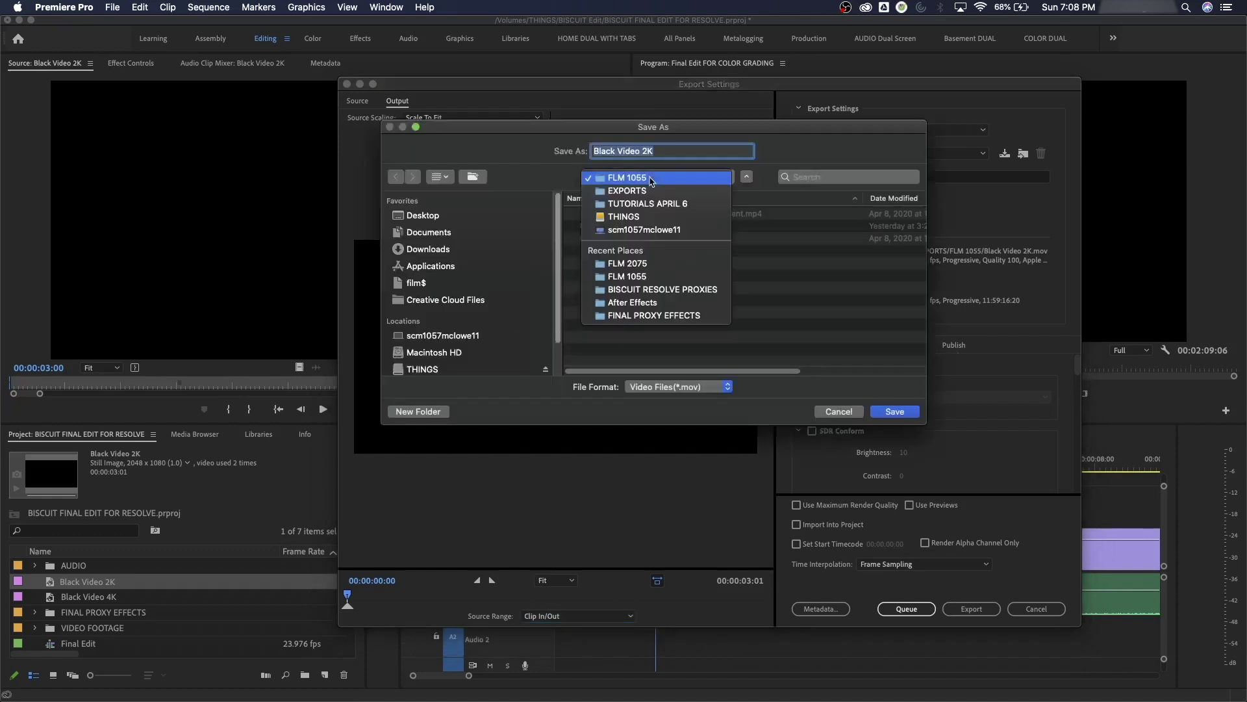
{"action": "left_click", "coordinate": [649, 298]}
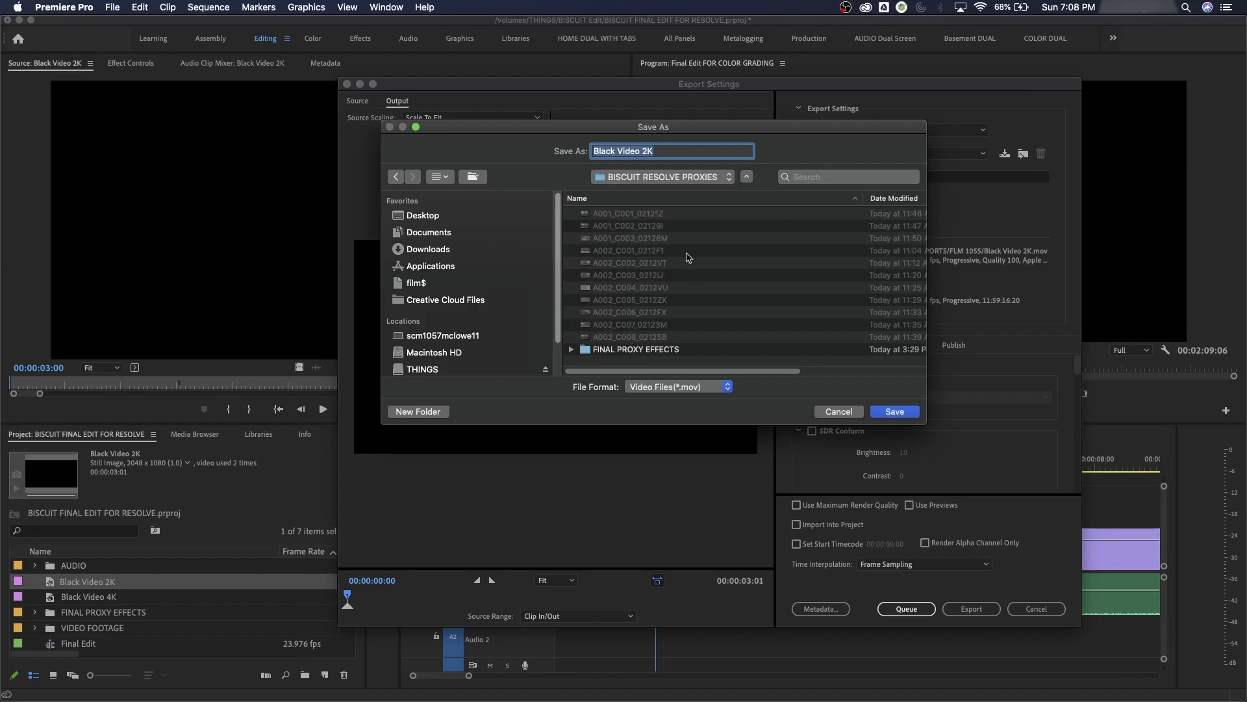
{"action": "left_click", "coordinate": [895, 412]}
{"action": "left_click", "coordinate": [890, 197]}
{"action": "left_click", "coordinate": [896, 415]}
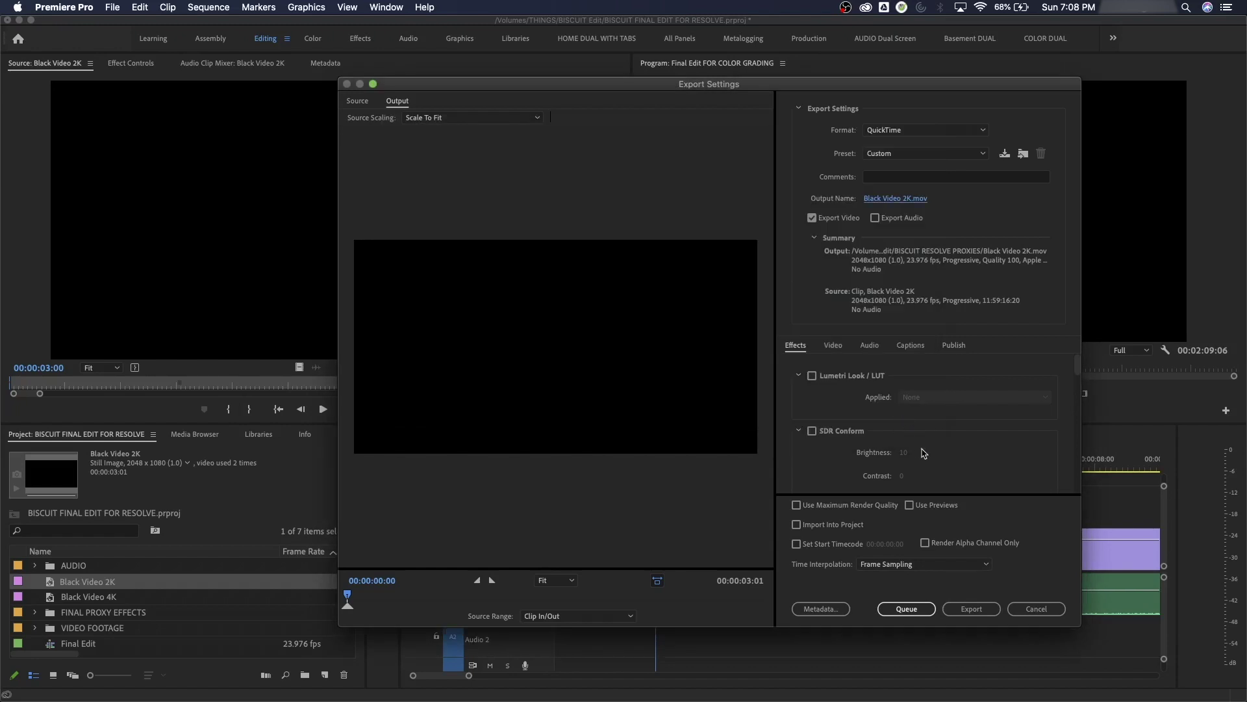
{"action": "left_click", "coordinate": [961, 606]}
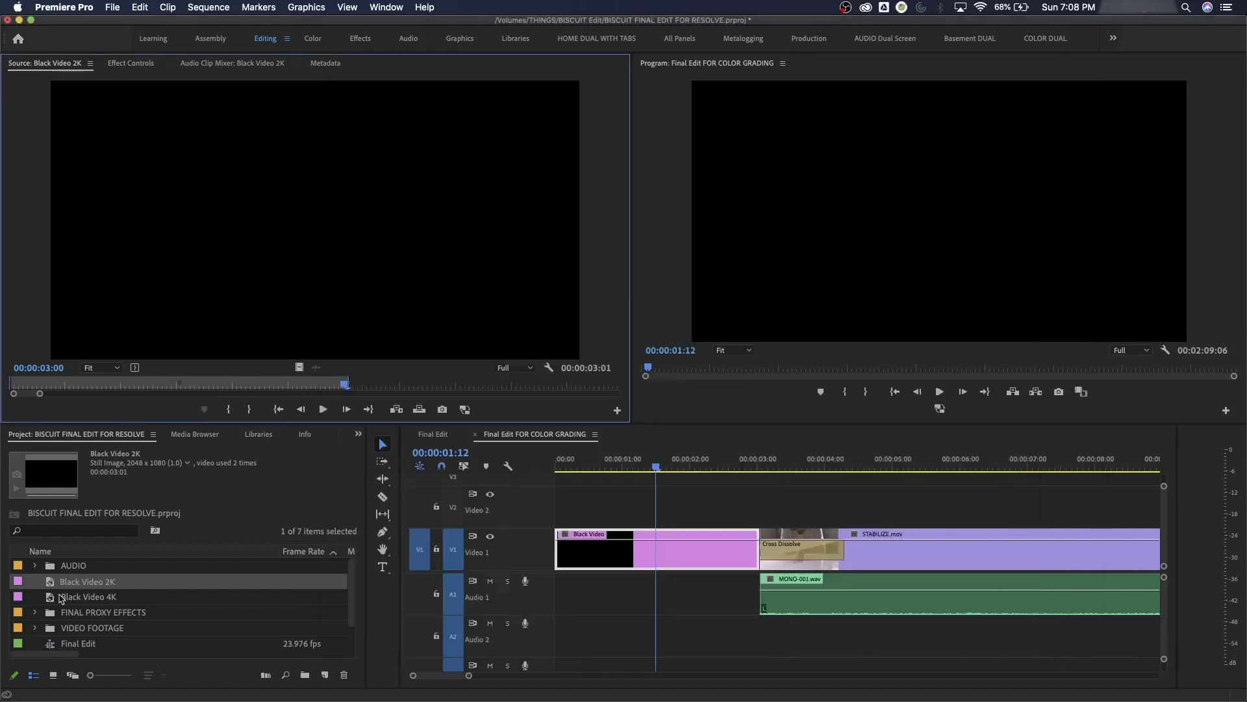
{"action": "double_click", "coordinate": [51, 598]}
{"action": "left_click", "coordinate": [362, 410]}
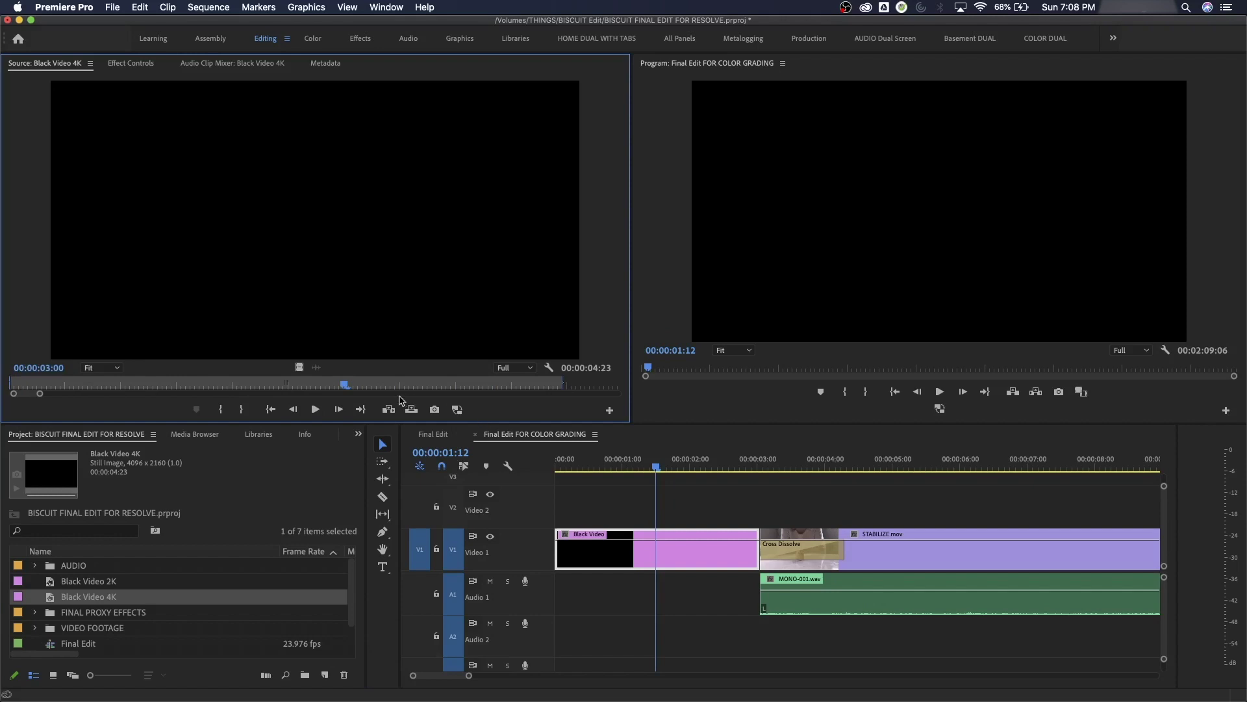
Set Black Video 4K's Out point at 00:00:03:00, checking the frames either side.
{"action": "key", "text": "o"}
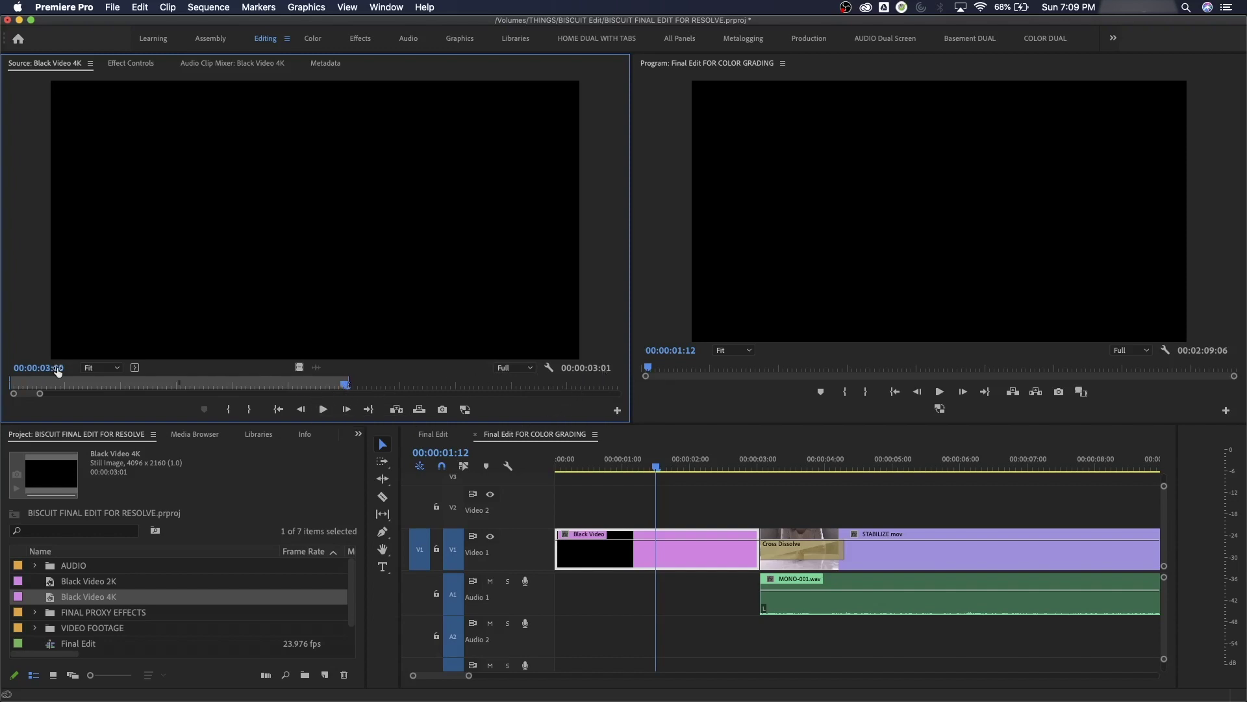
{"action": "key", "text": "Left"}
{"action": "key", "text": "Right"}
Export it without audio, Clip In/Out range, as Black Video 4K.mov into RED Footage.
{"action": "key", "text": "super+m"}
{"action": "left_click", "coordinate": [884, 221]}
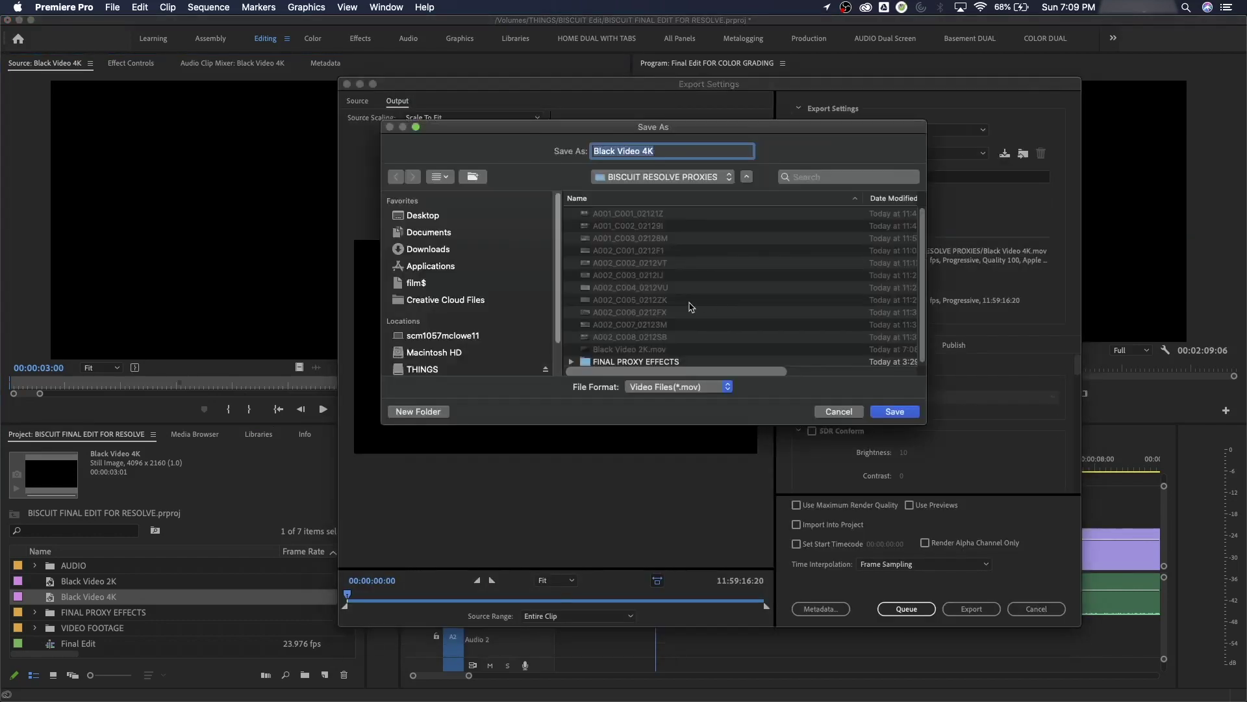
{"action": "left_click", "coordinate": [663, 176]}
{"action": "left_click", "coordinate": [633, 187]}
{"action": "scroll", "coordinate": [647, 338], "scroll_direction": "down", "scroll_amount": 3}
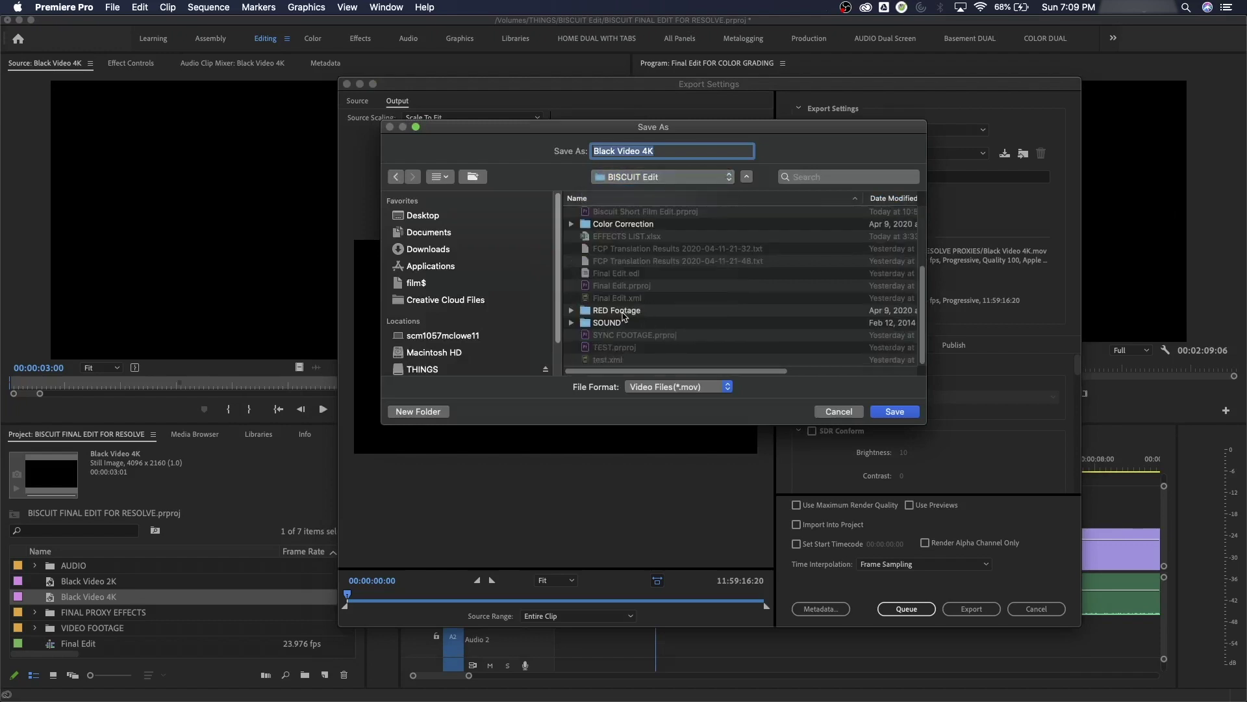
{"action": "double_click", "coordinate": [666, 312]}
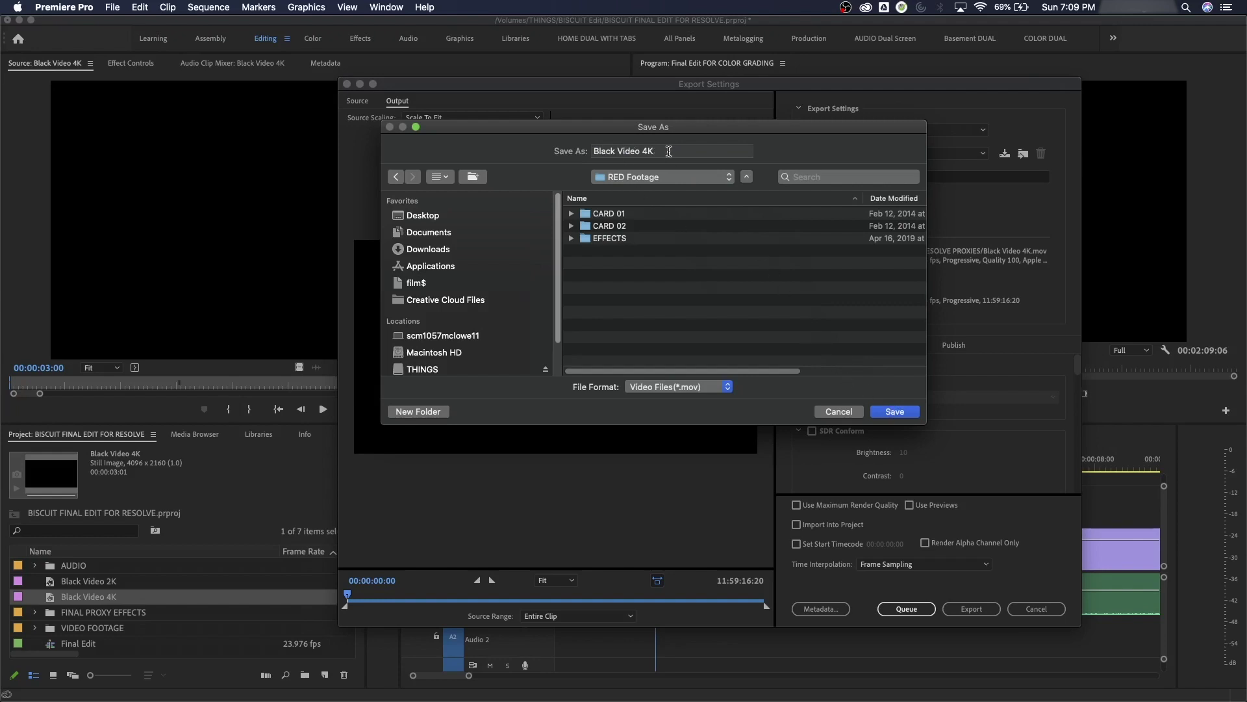
{"action": "left_click", "coordinate": [898, 411]}
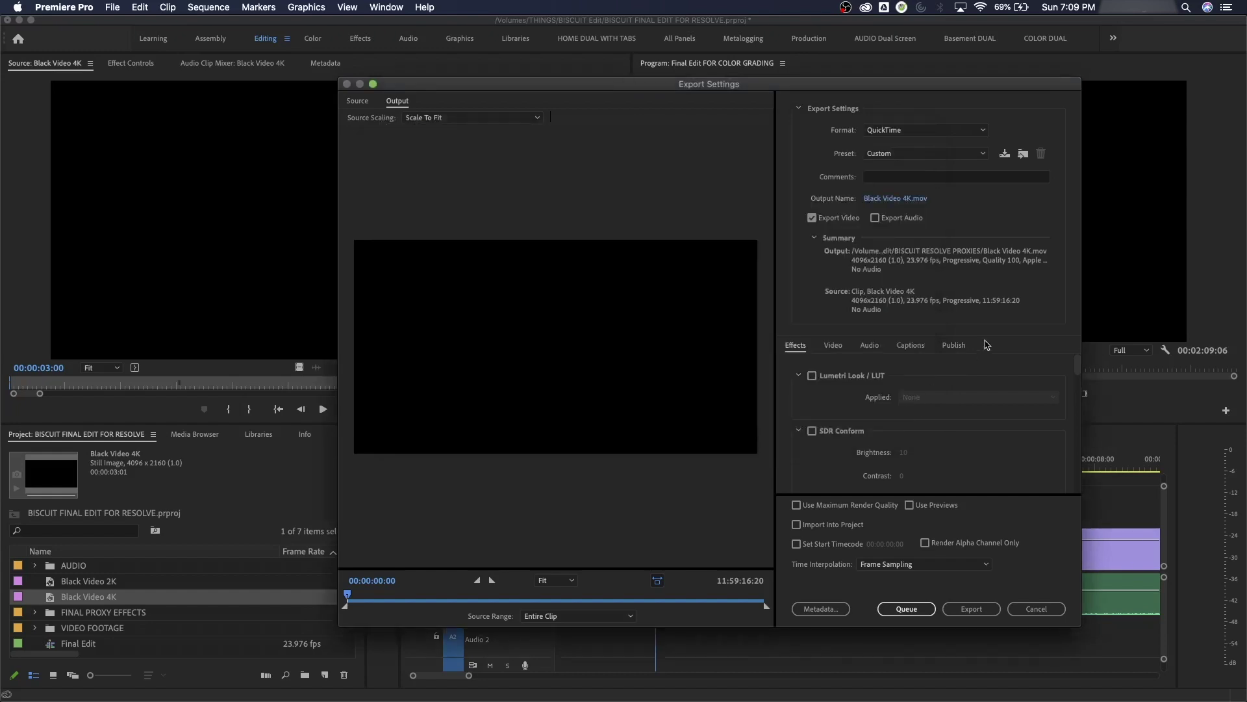
{"action": "left_click", "coordinate": [553, 615]}
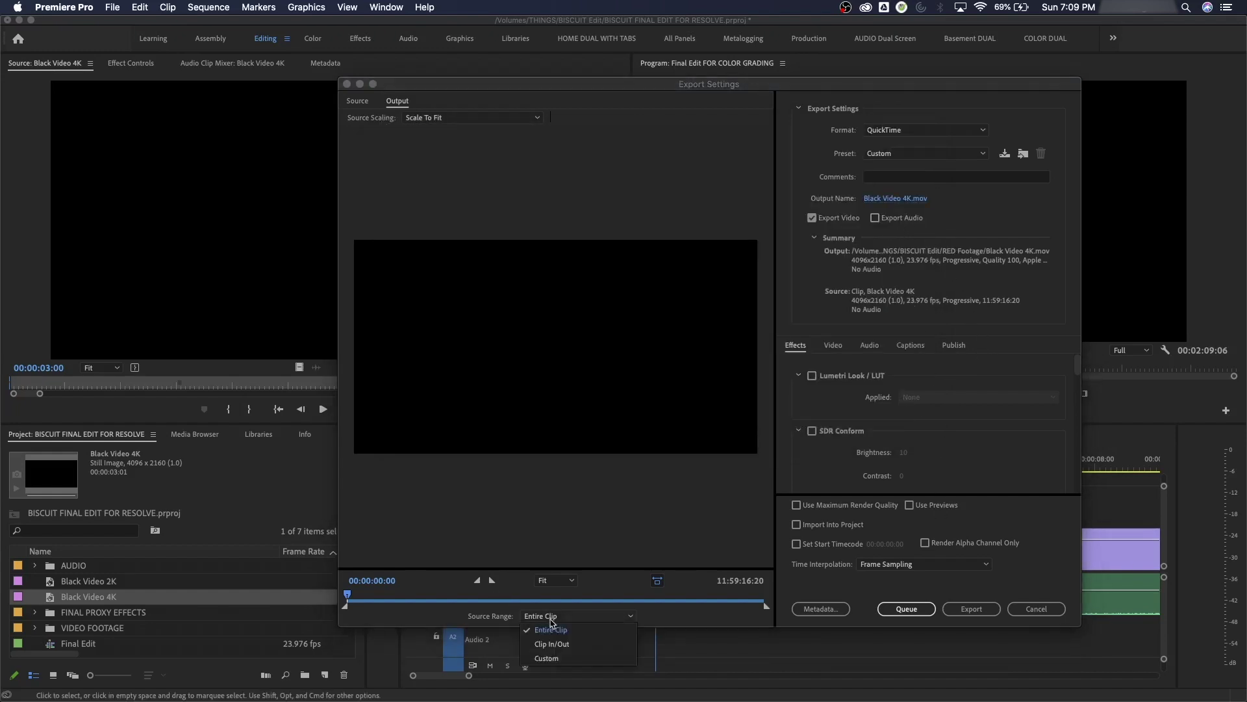
{"action": "left_click", "coordinate": [558, 645]}
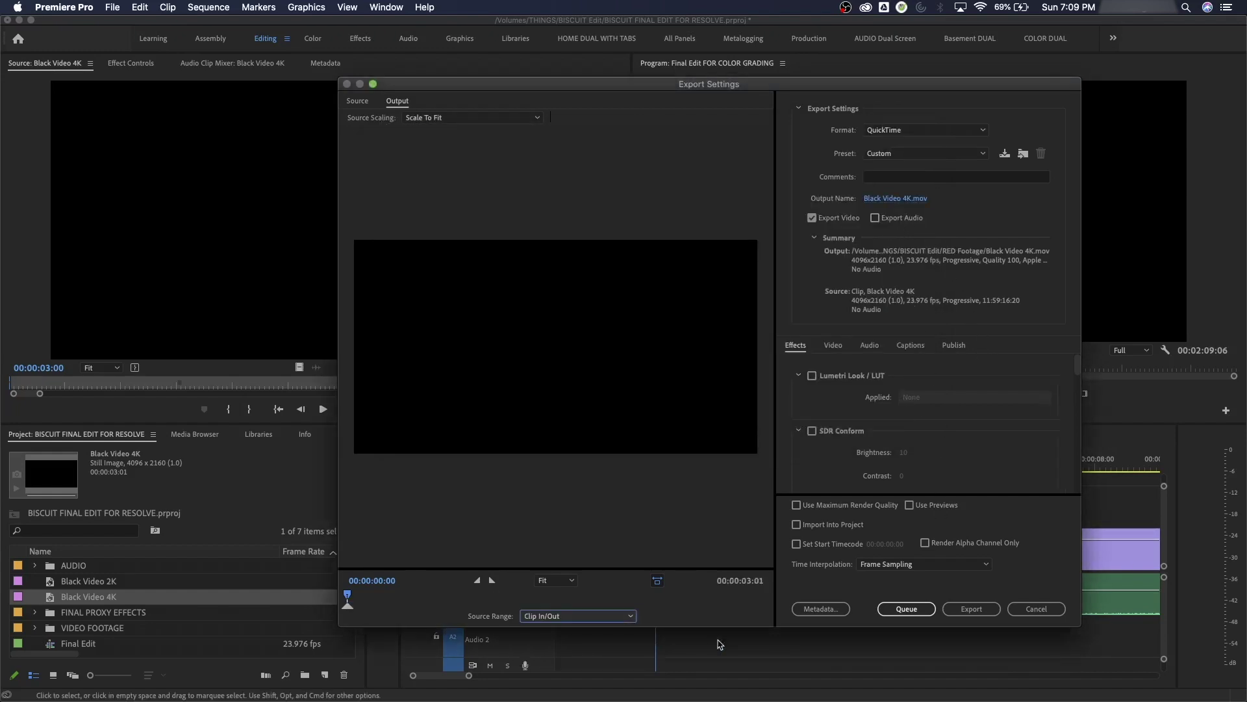
{"action": "left_click", "coordinate": [956, 610]}
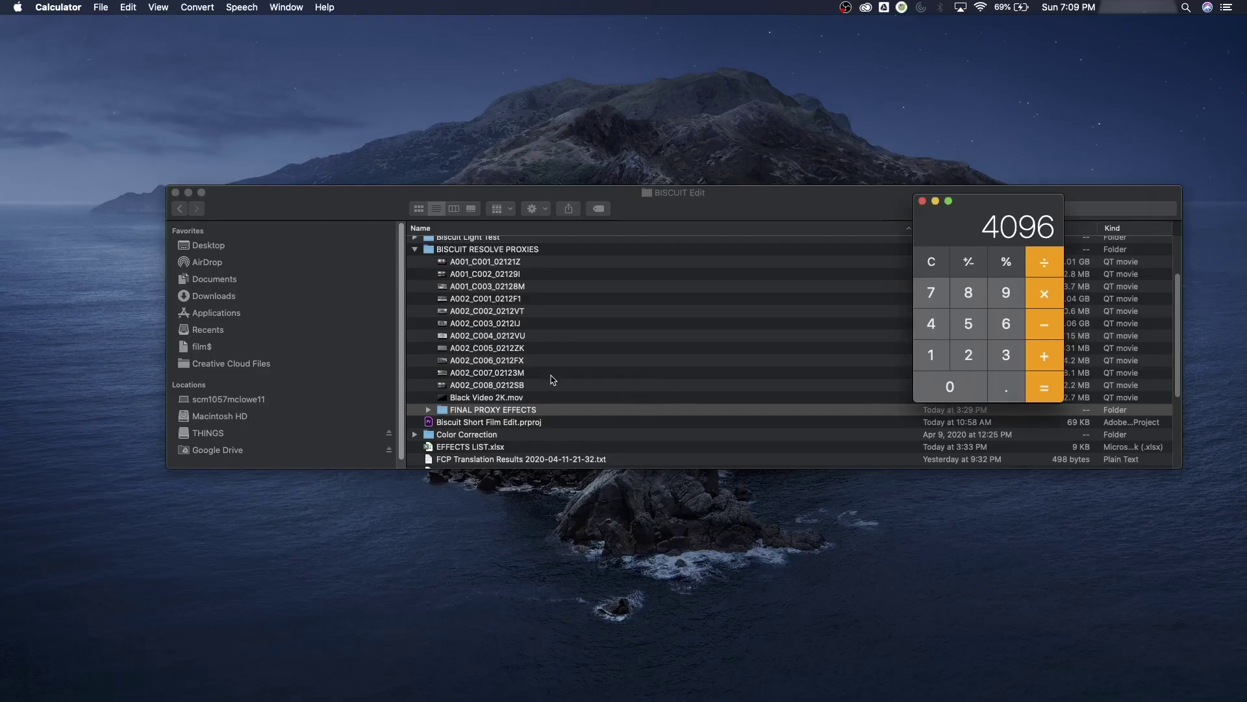
Rename Black Video 2K.mov and Black Video 4K.mov in Finder to Black Video.mov.
{"action": "key", "text": "super+q"}
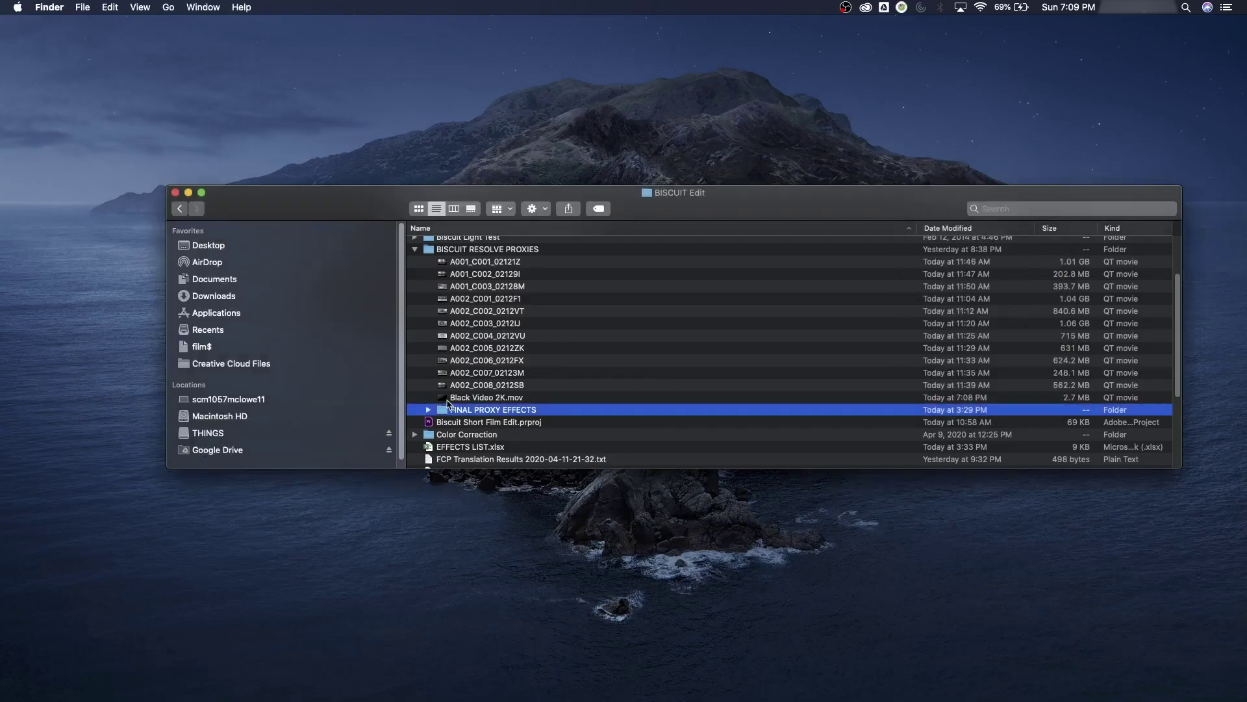
{"action": "left_click", "coordinate": [502, 398]}
{"action": "left_click", "coordinate": [505, 398]}
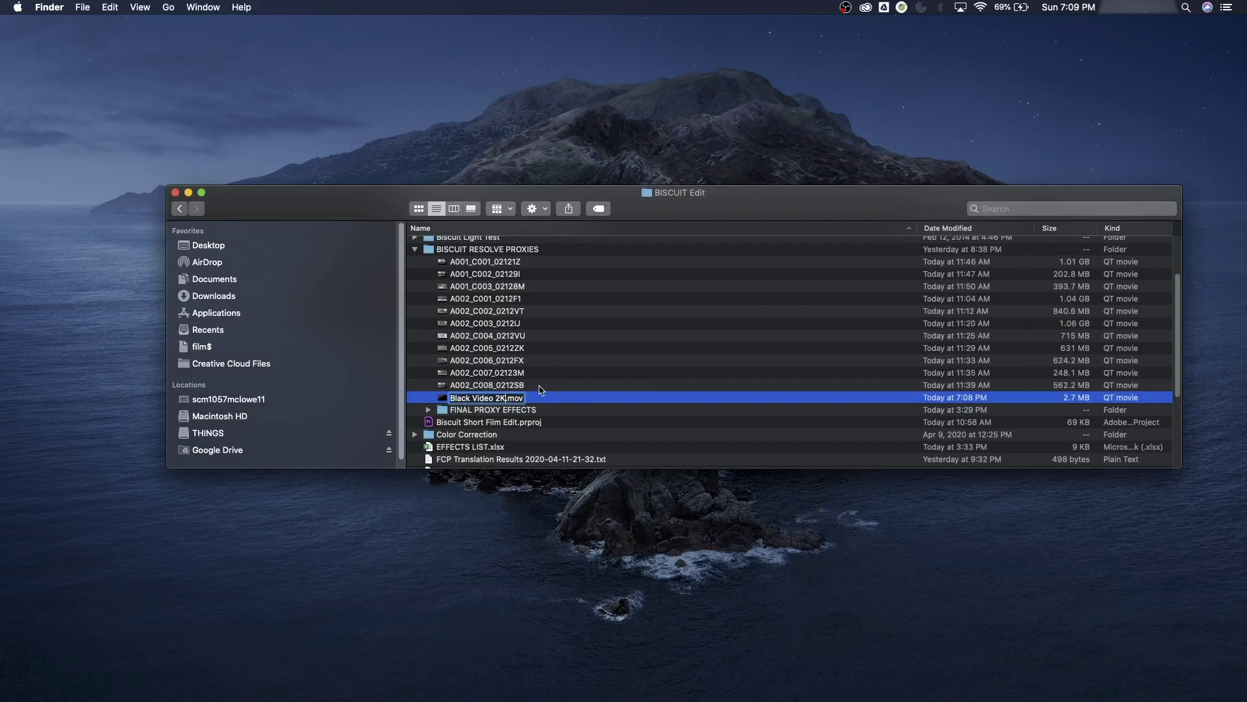
{"action": "key", "text": "BackSpace"}
{"action": "key", "text": "BackSpace"}
{"action": "key", "text": "BackSpace"}
{"action": "key", "text": "Return"}
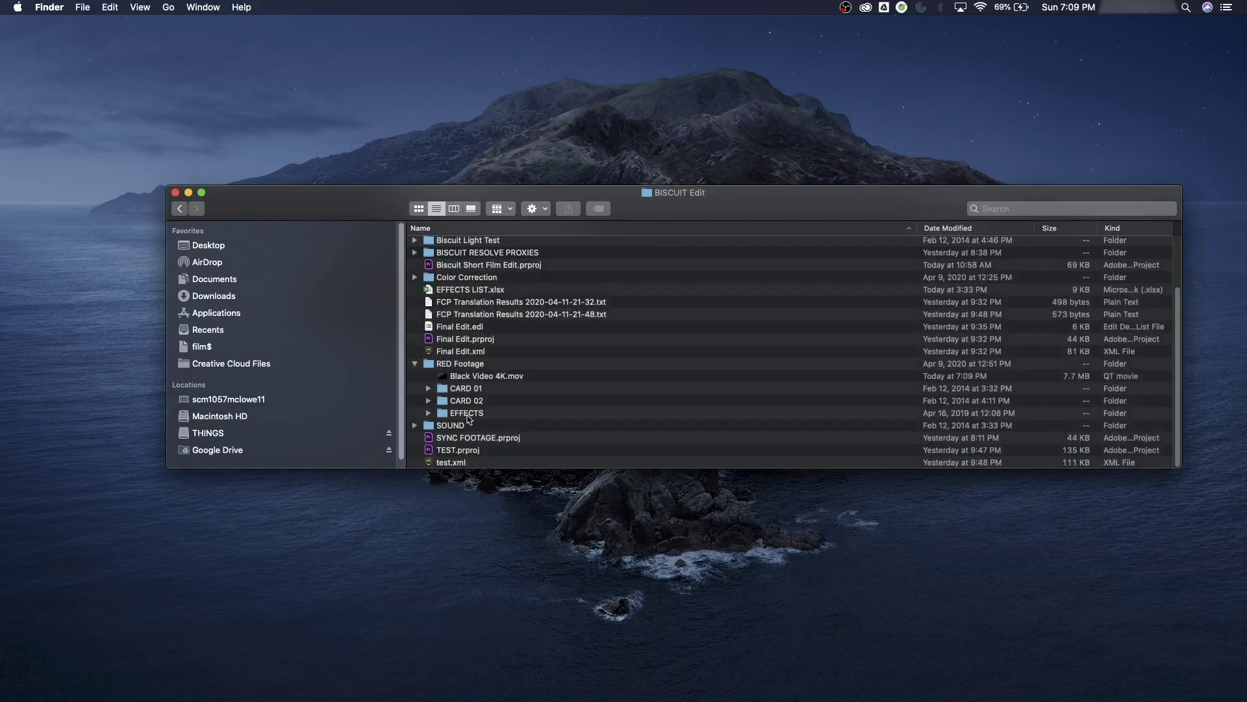
{"action": "left_click", "coordinate": [500, 376]}
{"action": "key", "text": "Return"}
{"action": "key", "text": "BackSpace"}
{"action": "key", "text": "BackSpace"}
{"action": "key", "text": "BackSpace"}
{"action": "key", "text": "Return"}
Collapse the RED Footage folder and return to the Premiere Pro timeline.
{"action": "scroll", "coordinate": [471, 383], "scroll_direction": "up", "scroll_amount": 3}
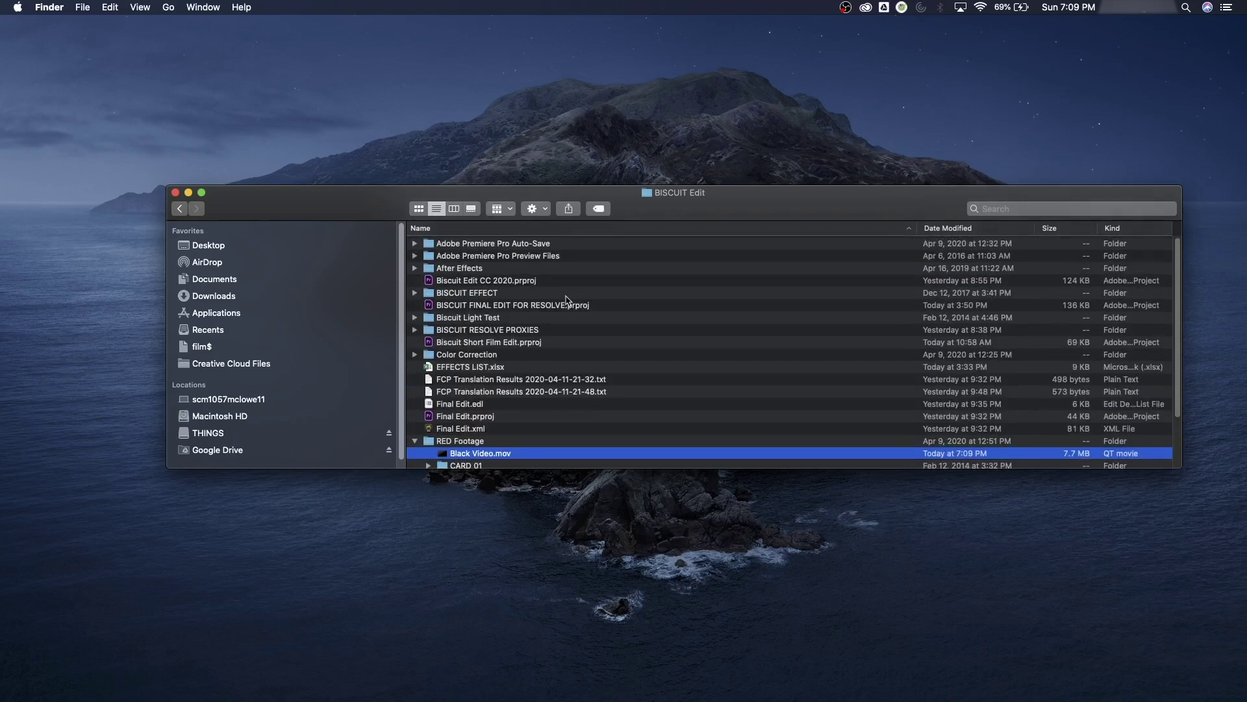
{"action": "left_click", "coordinate": [415, 442]}
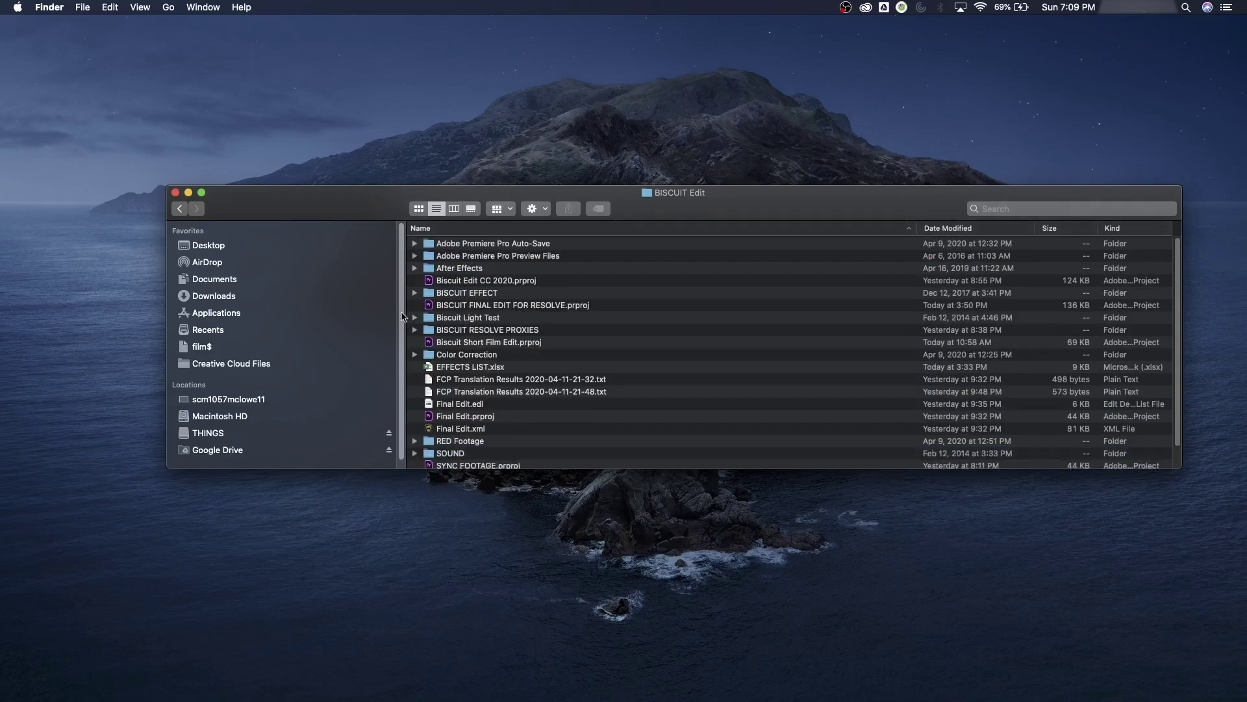
{"action": "key", "text": "super+Tab"}
{"action": "left_click", "coordinate": [660, 576]}
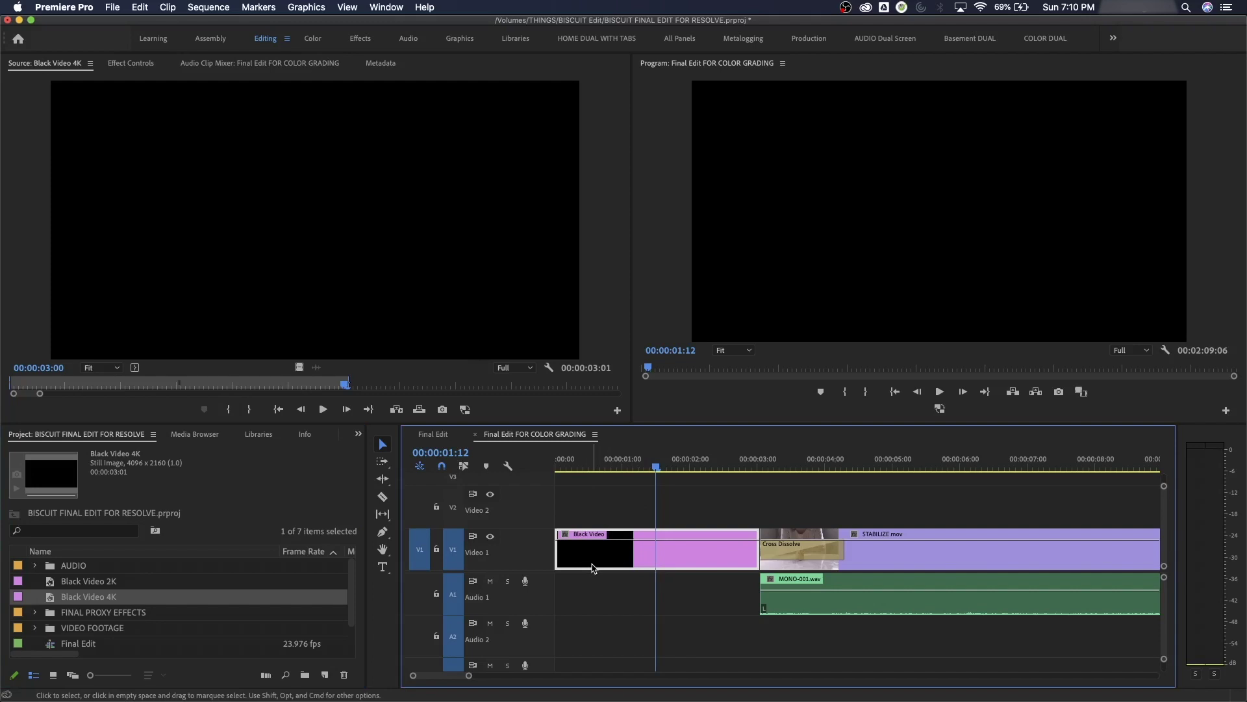
Delete the opening black clip, import Black Video.mov, and place it at the start of V1.
{"action": "key", "text": "Delete"}
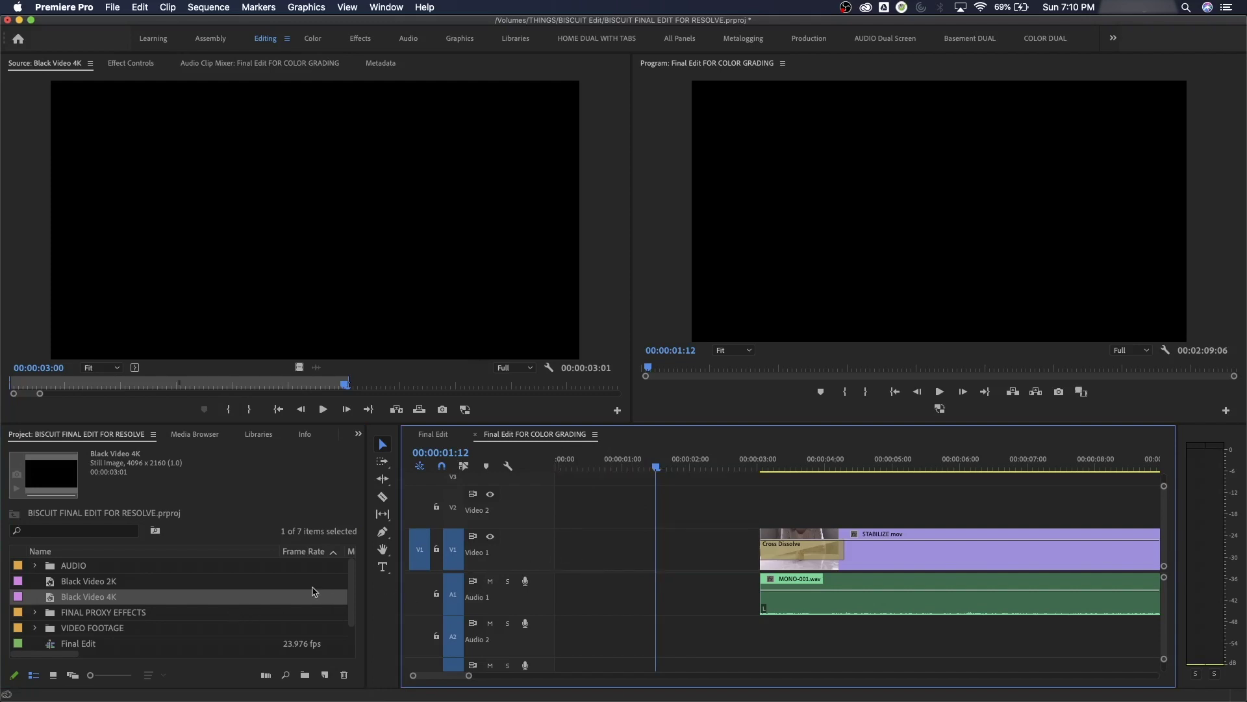
{"action": "key", "text": "super+i"}
{"action": "left_click", "coordinate": [489, 246]}
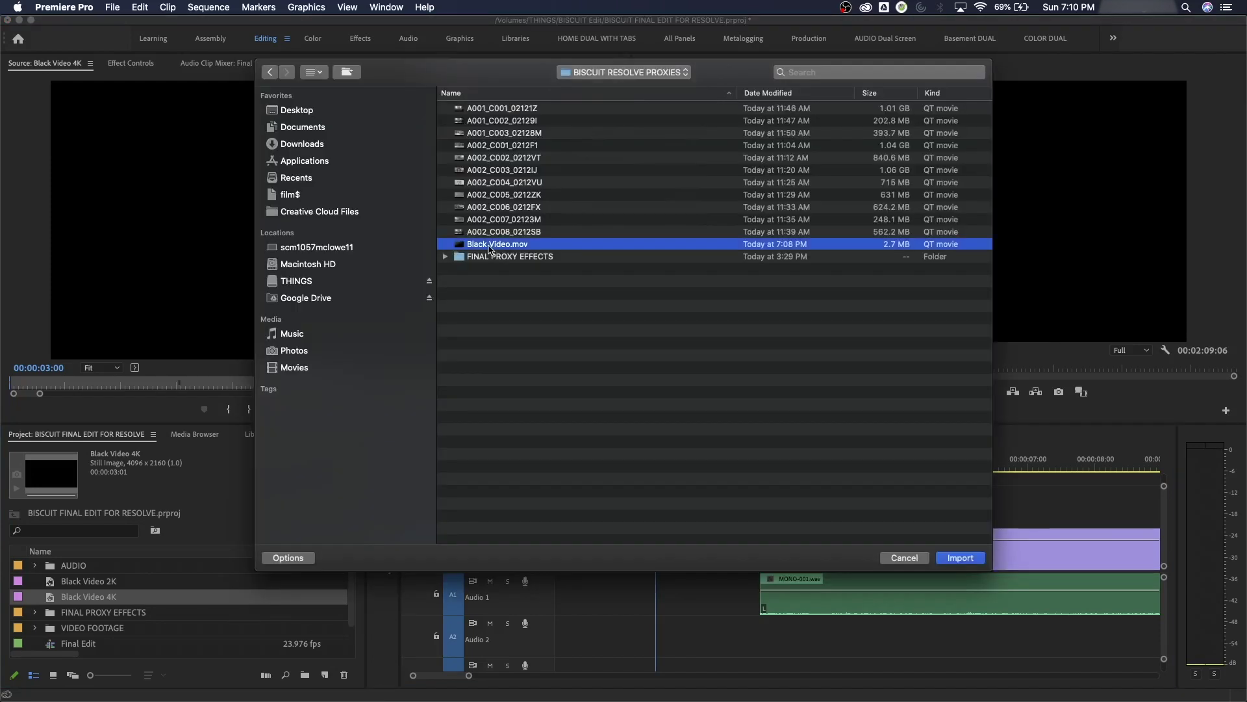
{"action": "double_click", "coordinate": [473, 248]}
{"action": "left_click_drag", "start_coordinate": [55, 632], "coordinate": [584, 549]}
{"action": "left_click", "coordinate": [619, 558]}
Replace the closing black clip with Black Video.mov and fit the sequence in view.
{"action": "key", "text": "End"}
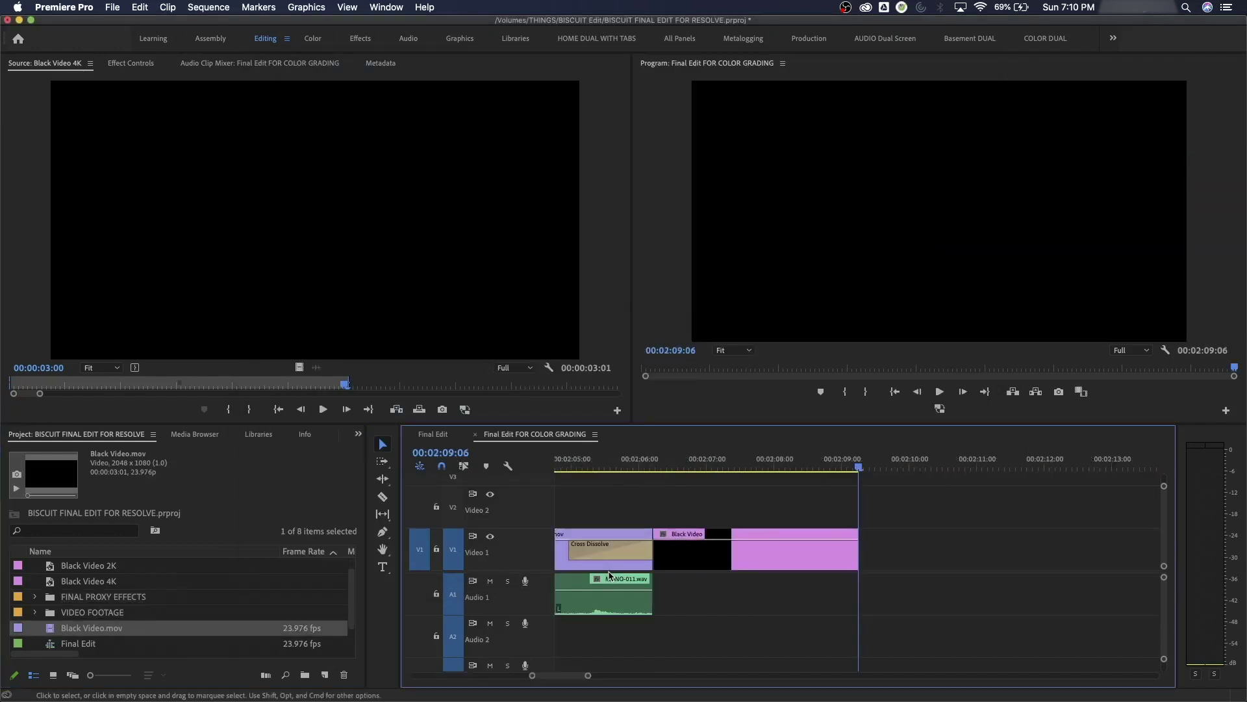
{"action": "left_click_drag", "start_coordinate": [690, 523], "coordinate": [712, 577]}
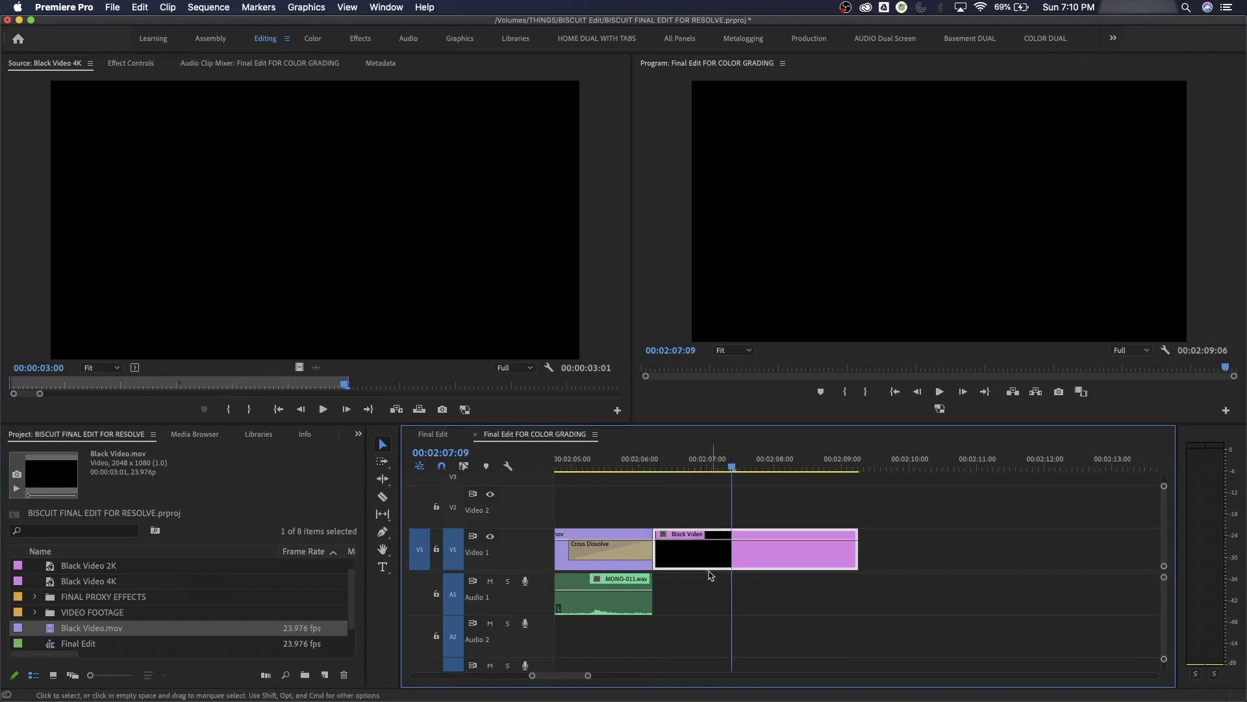
{"action": "key", "text": "Delete"}
{"action": "key", "text": "End"}
{"action": "key", "text": "super+v"}
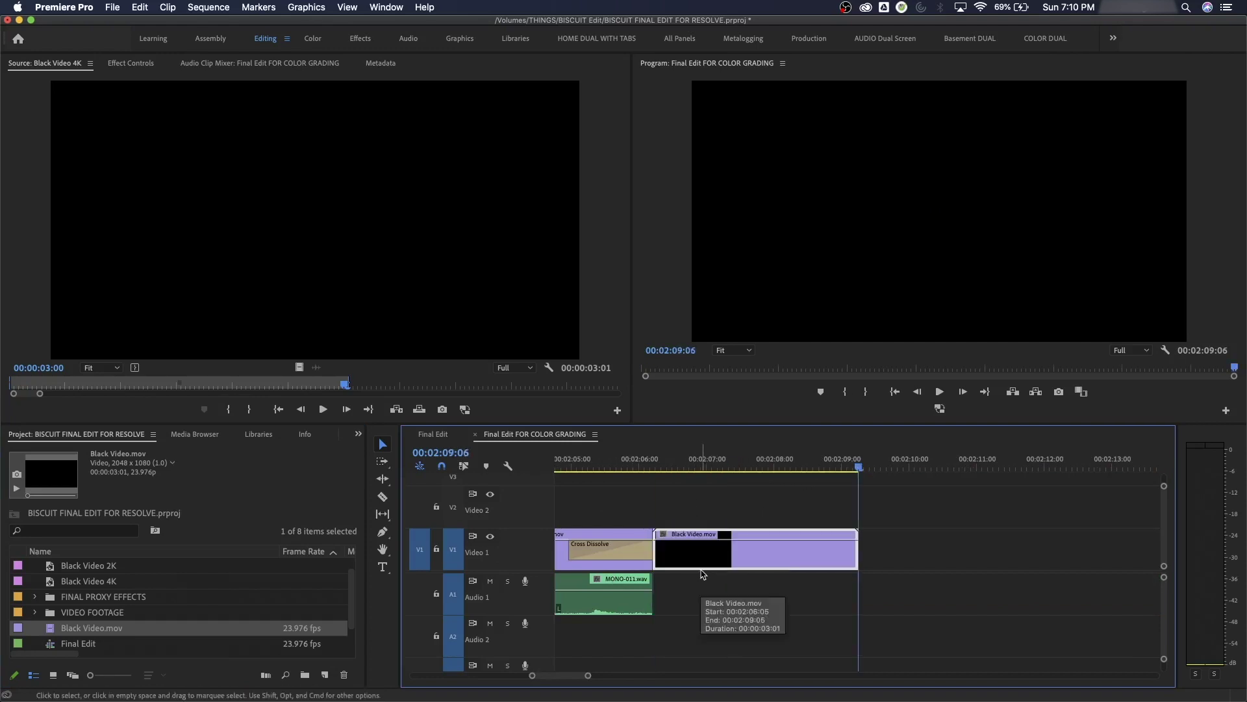
{"action": "left_click", "coordinate": [729, 516]}
{"action": "key", "text": "backslash"}
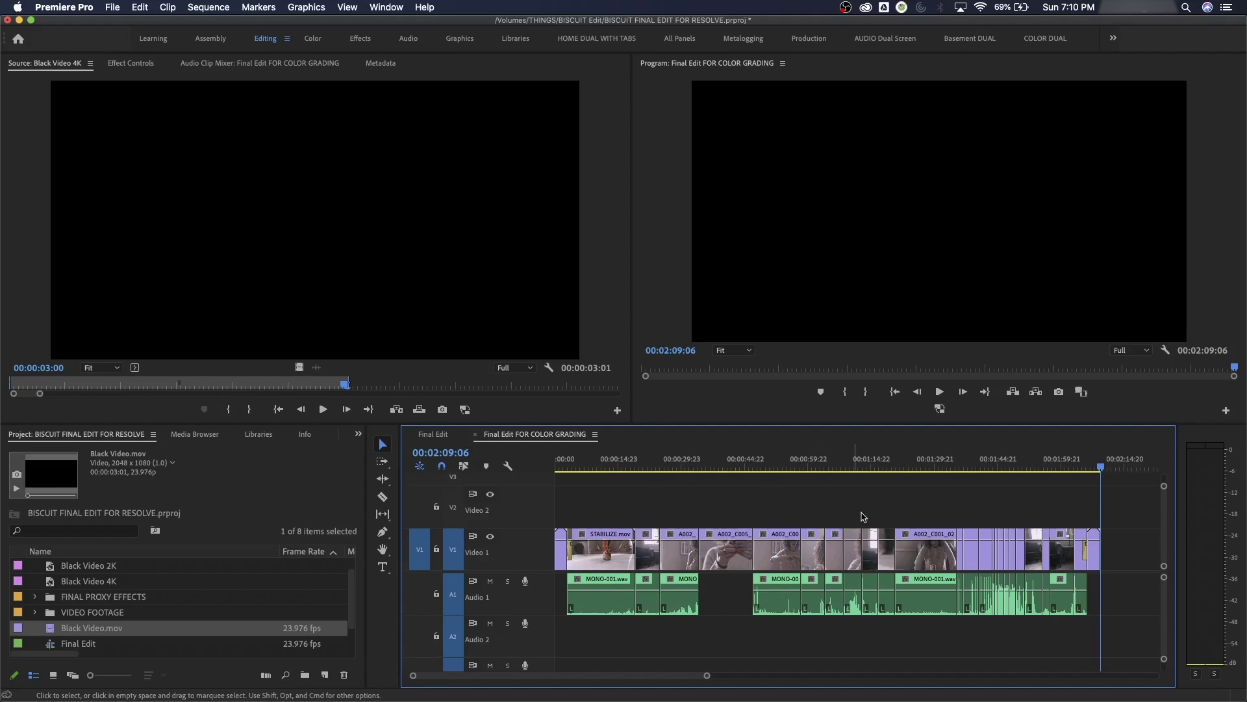